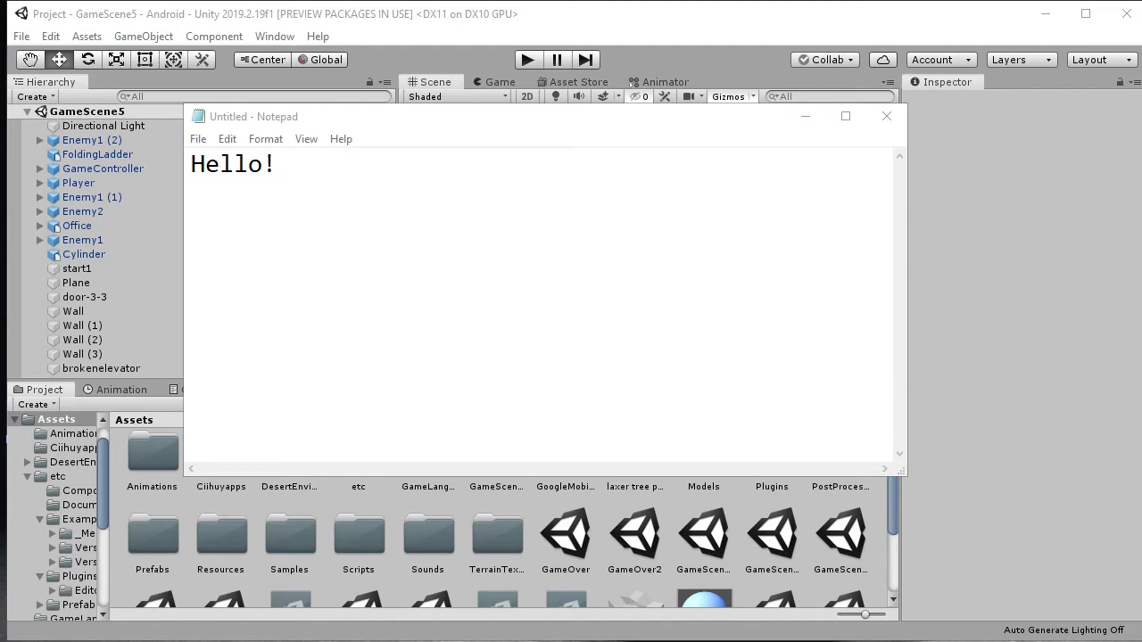
Replace the Notepad text with a note about turning the ladder into a door to the next scene.
left_click(562, 282)
key("ctrl+a")
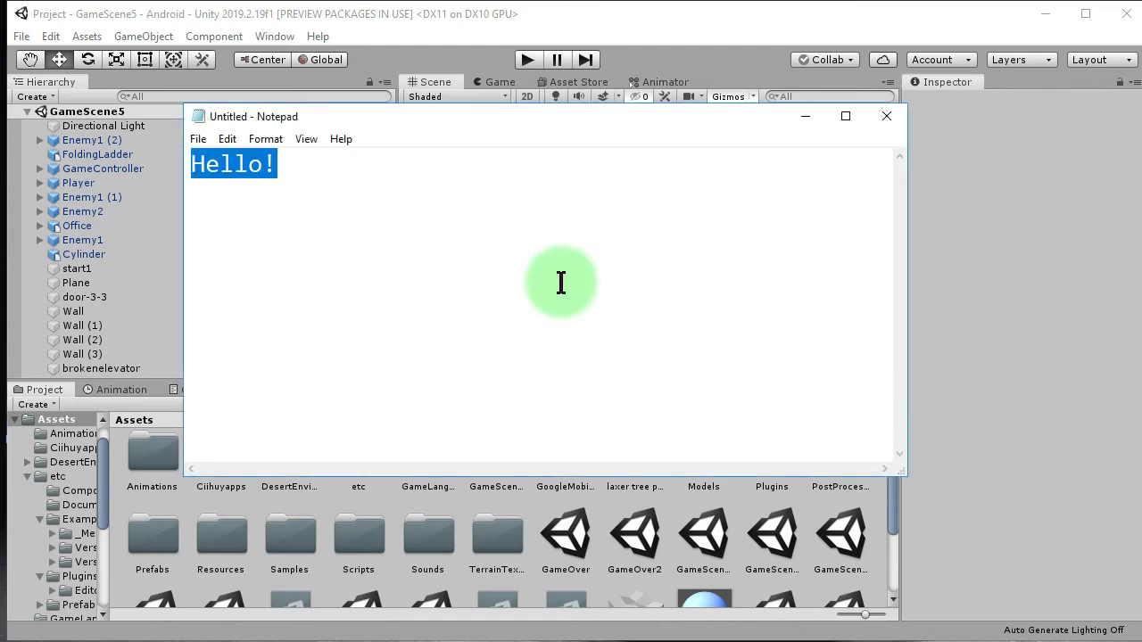
key("Delete")
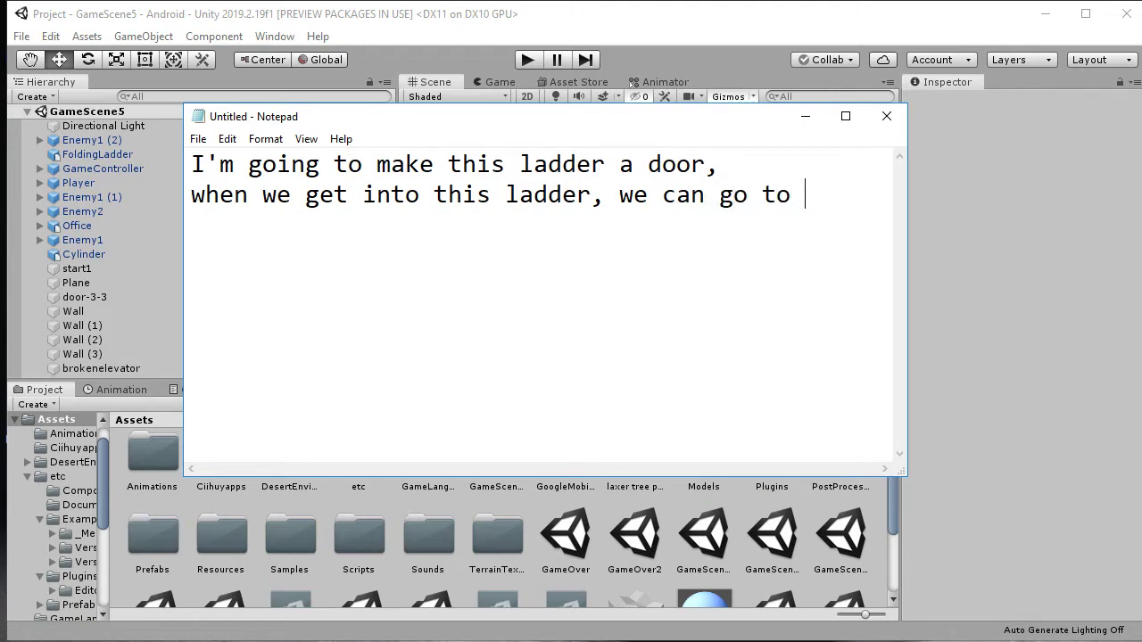
type("next sce")
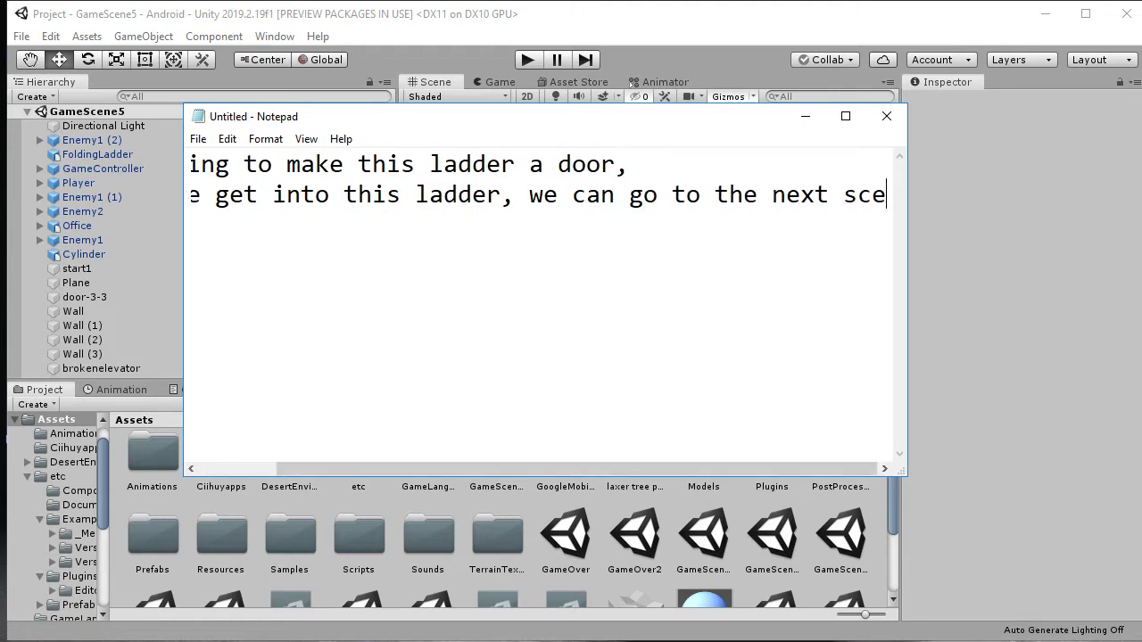
type("ne.")
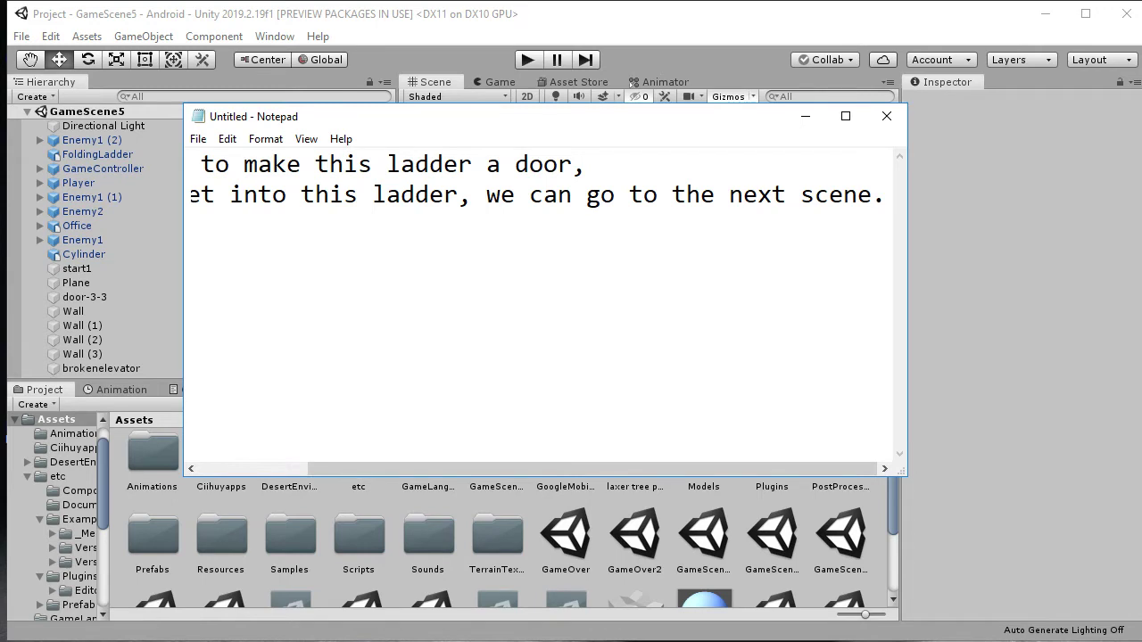
left_click(752, 26)
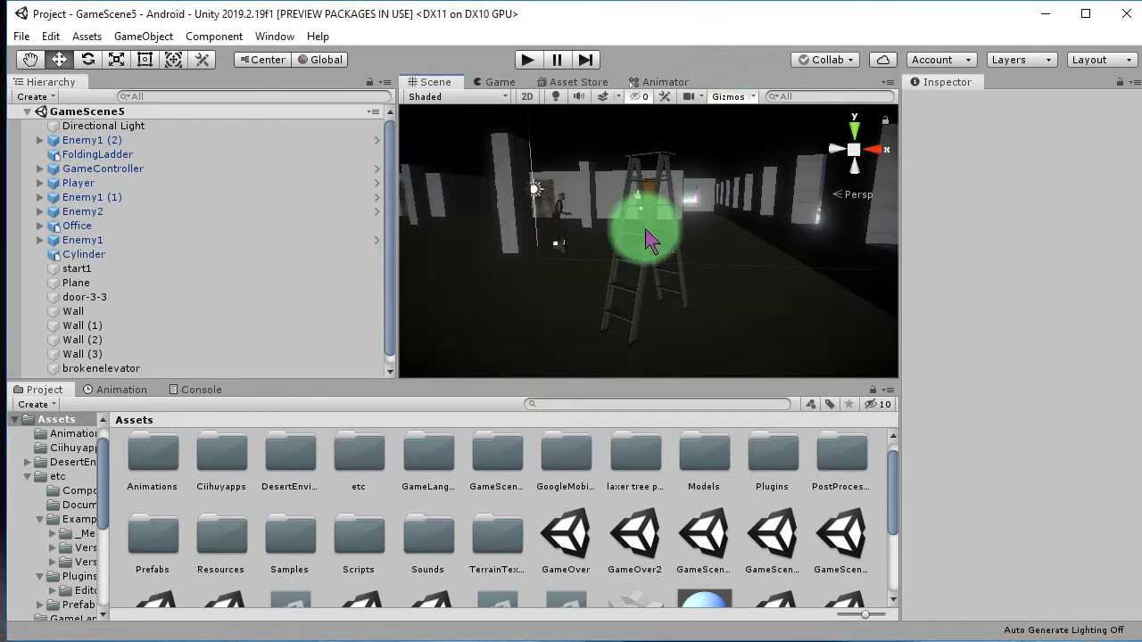
Select the FoldingLadder in GameScene5 and change the Notepad note to 'This ladder. Yes.'.
left_click(649, 243)
left_click(649, 254)
key("alt+Tab")
key("ctrl+a")
type("This")
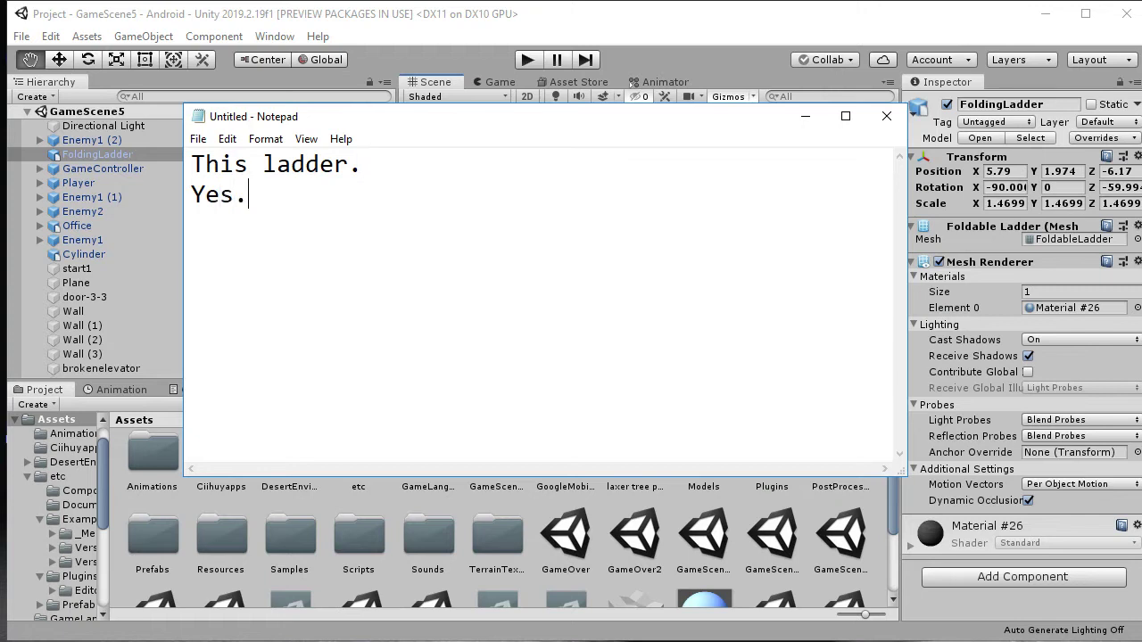
key("alt+Tab")
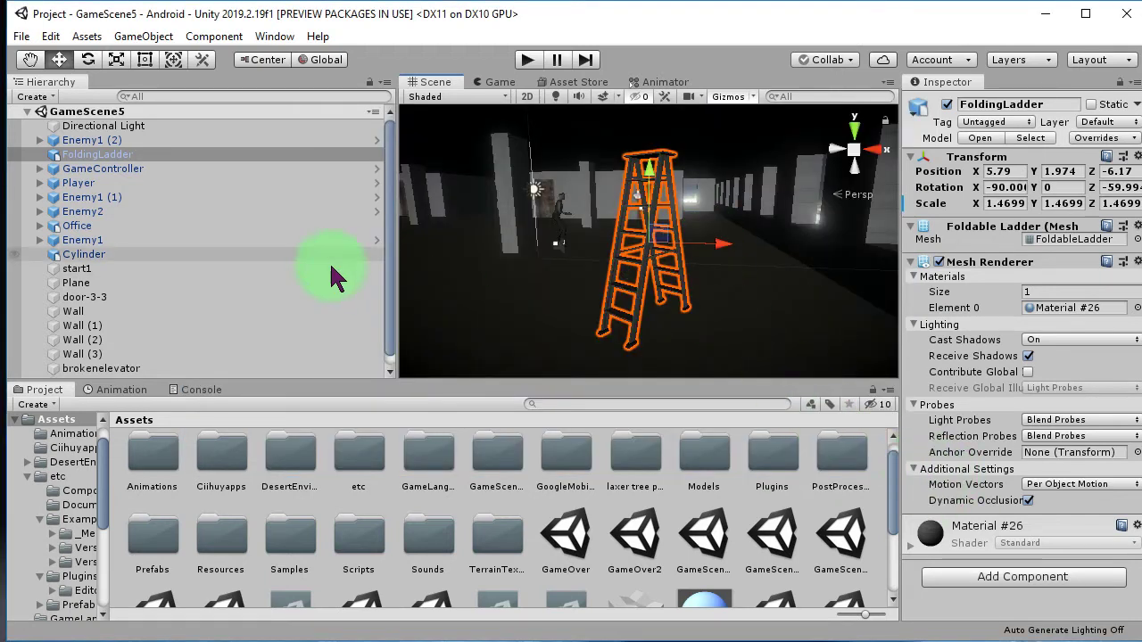
Find and select the GameScene4 scene asset in the Project Assets.
scroll(237, 276, "down", 1)
scroll(740, 580, "down", 2)
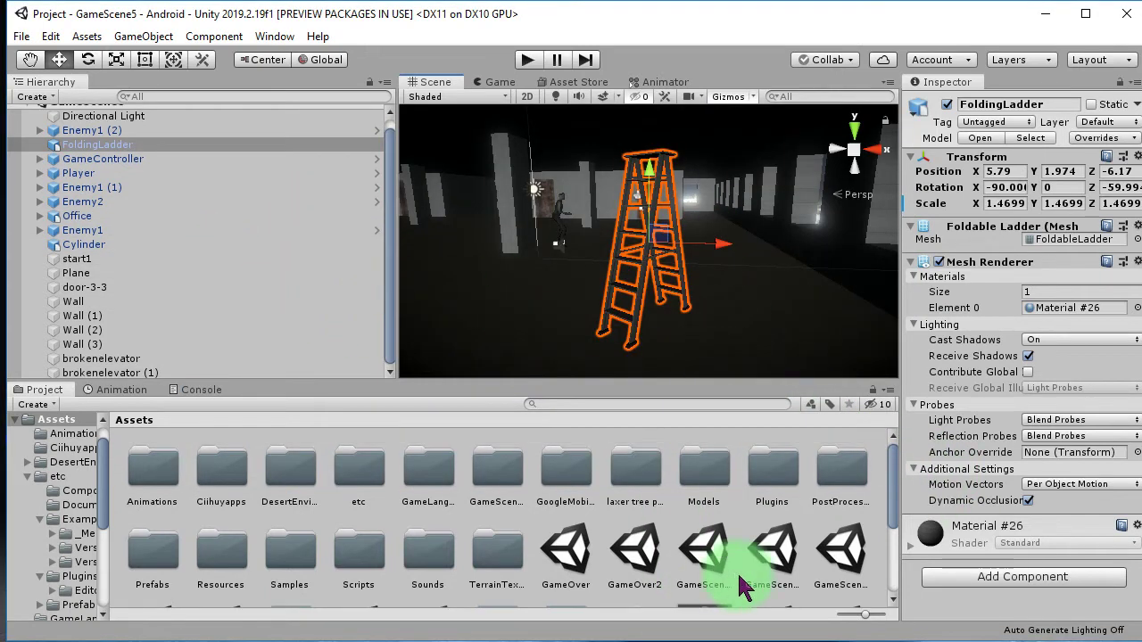
left_click(220, 531)
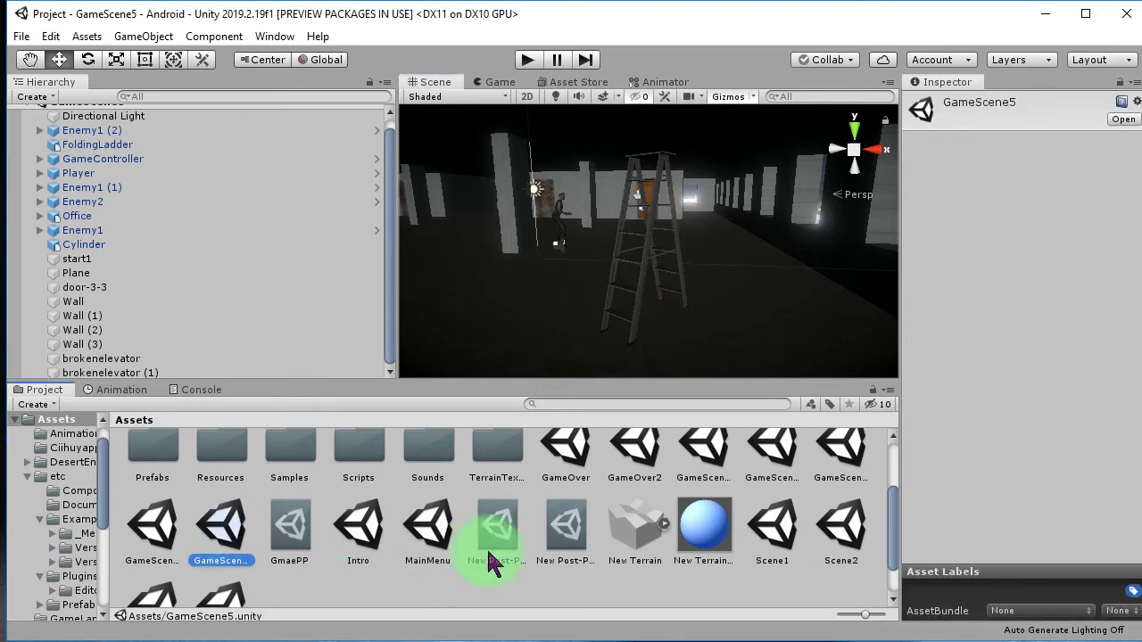
left_click(419, 527)
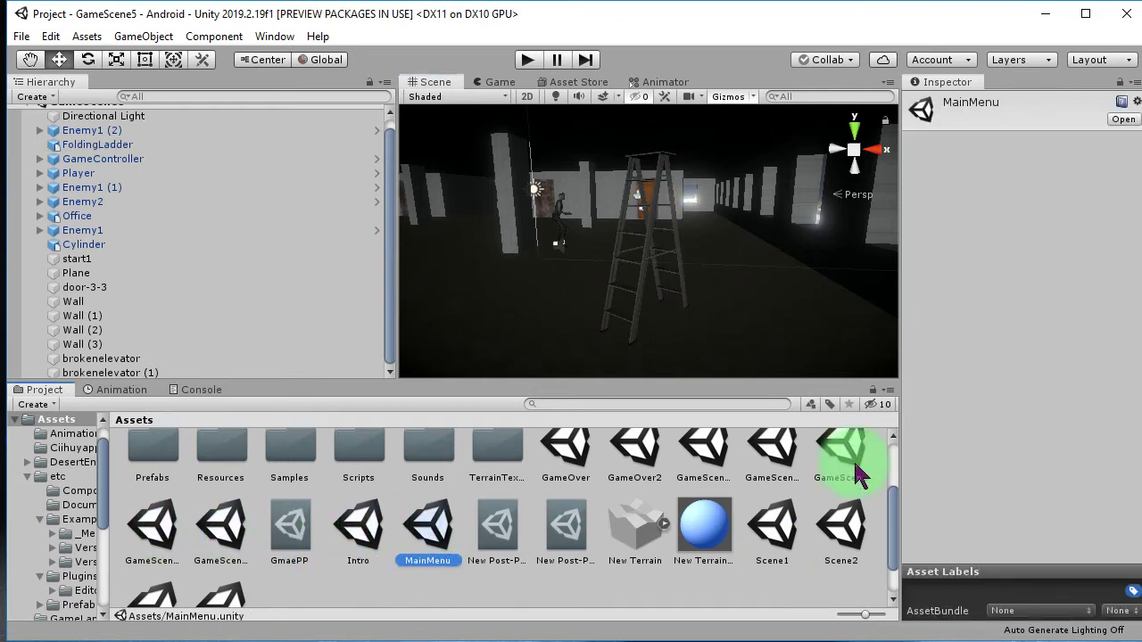
left_click(841, 451)
left_click(157, 555)
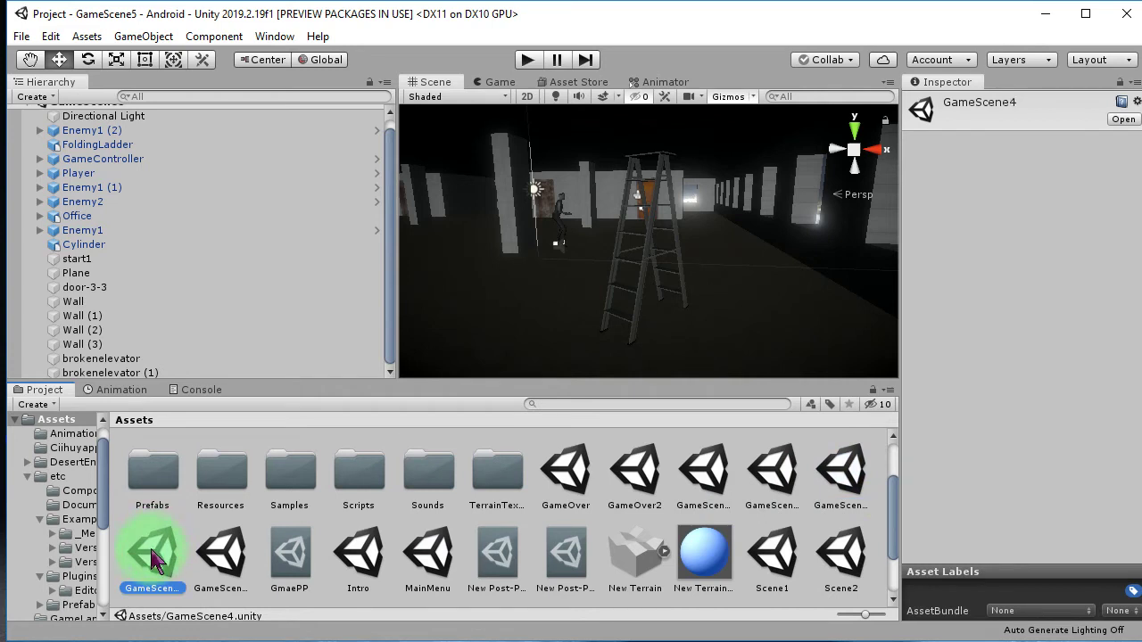
Open GameScene4 and note in Notepad that something will be copied from the previous level.
double_click(157, 555)
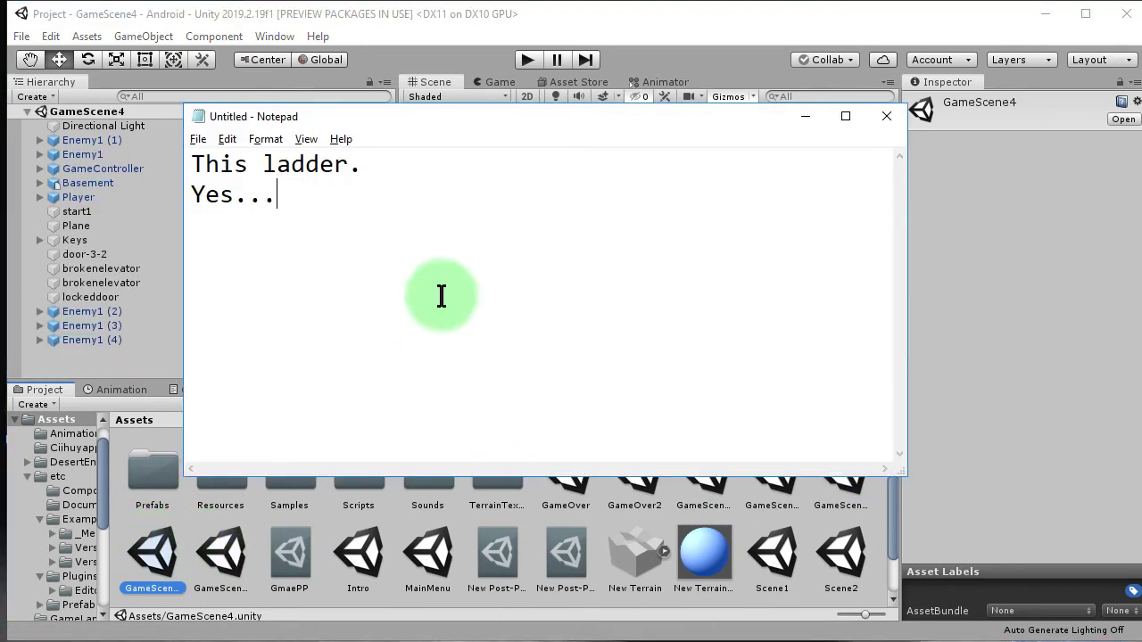
key("ctrl+a")
key("BackSpace")
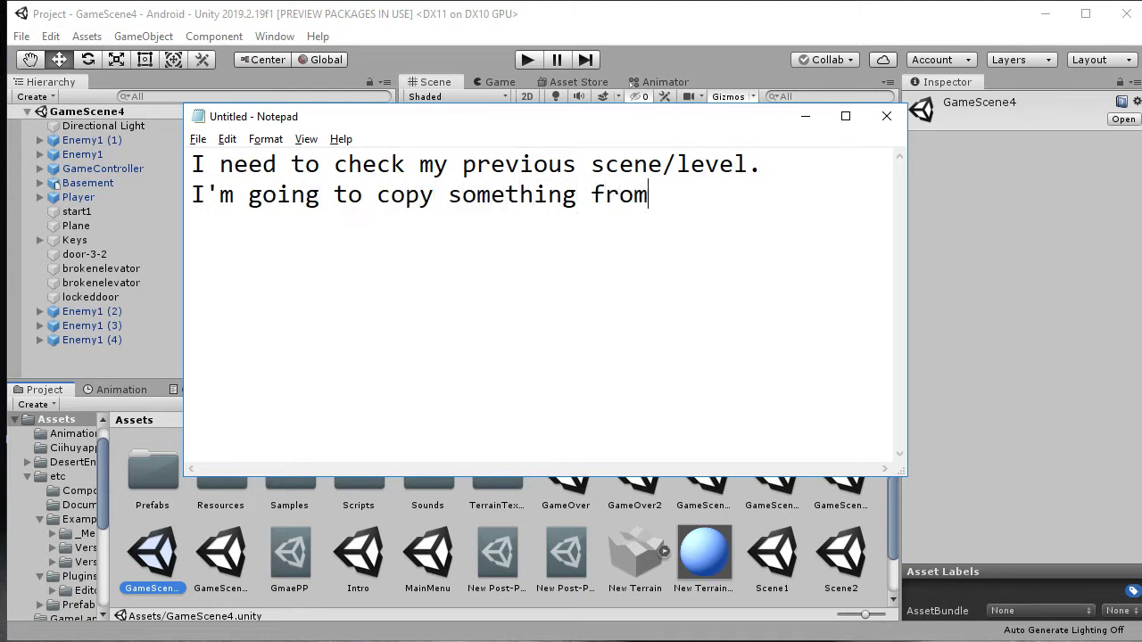
left_click(484, 45)
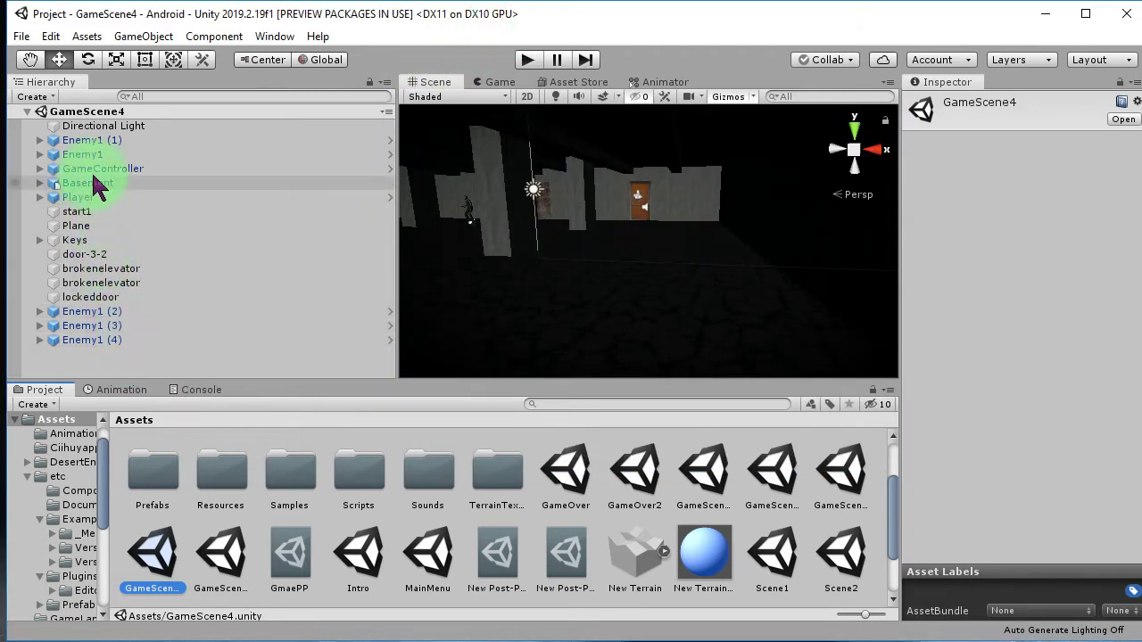
Inspect start1, brokenelevator and lockeddoor, then frame the door-3-2 trigger in the Scene view.
left_click(77, 212)
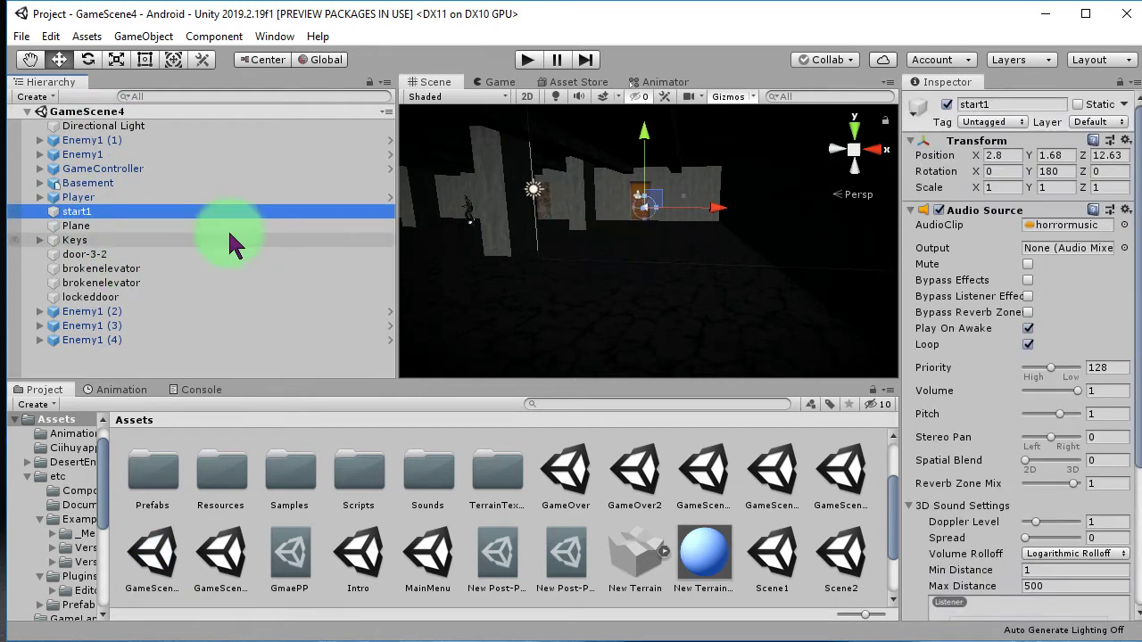
left_click(87, 282)
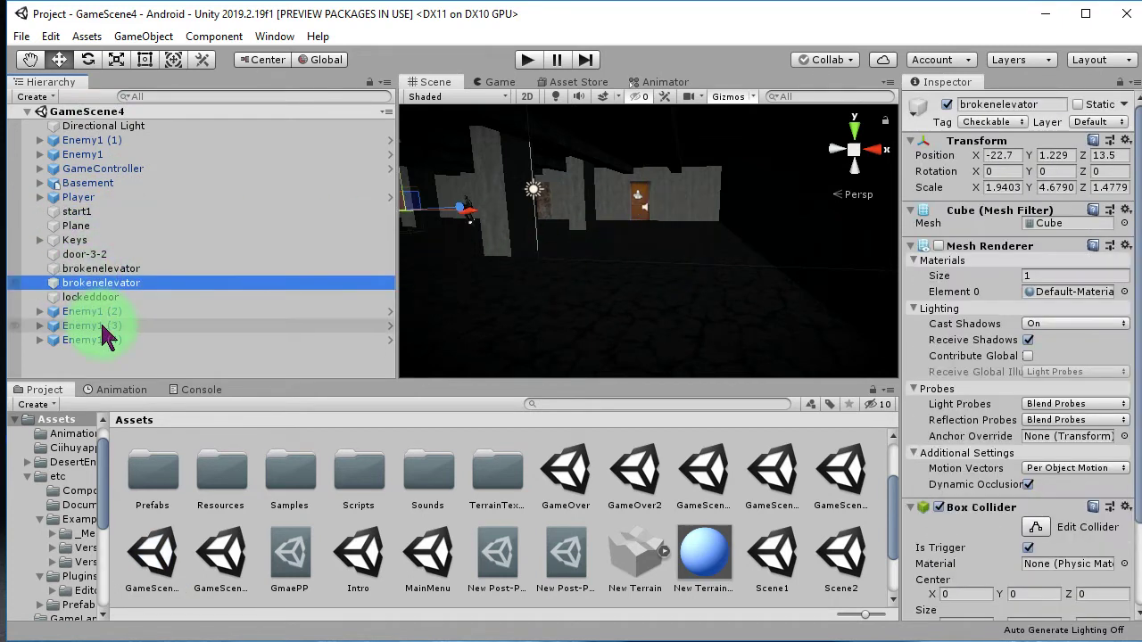
left_click(102, 297)
key("f")
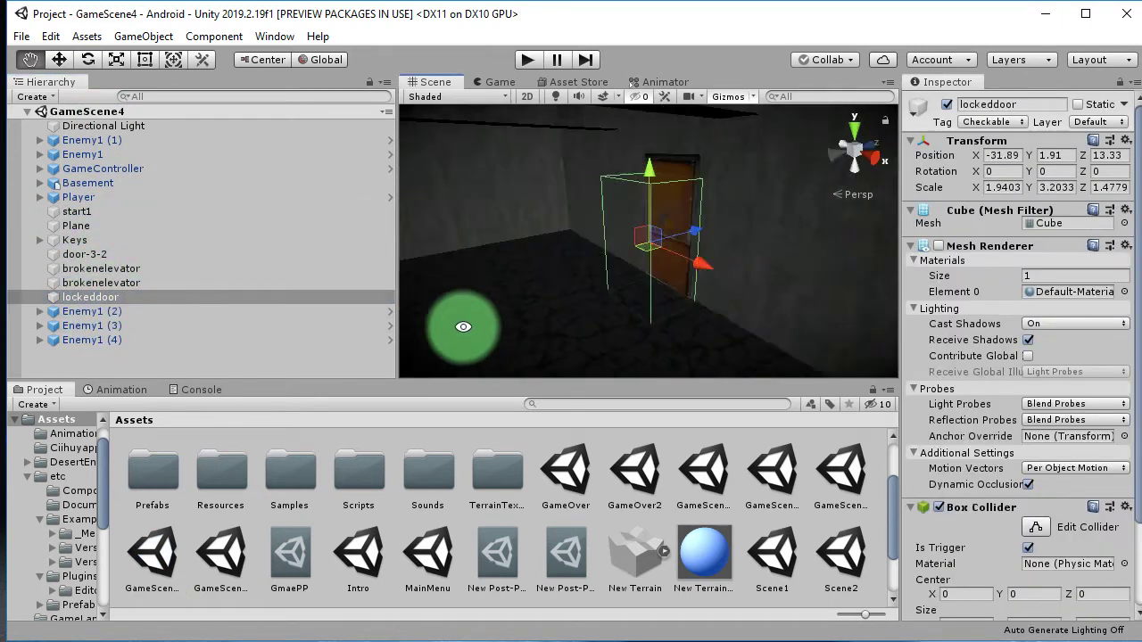
left_click(100, 254)
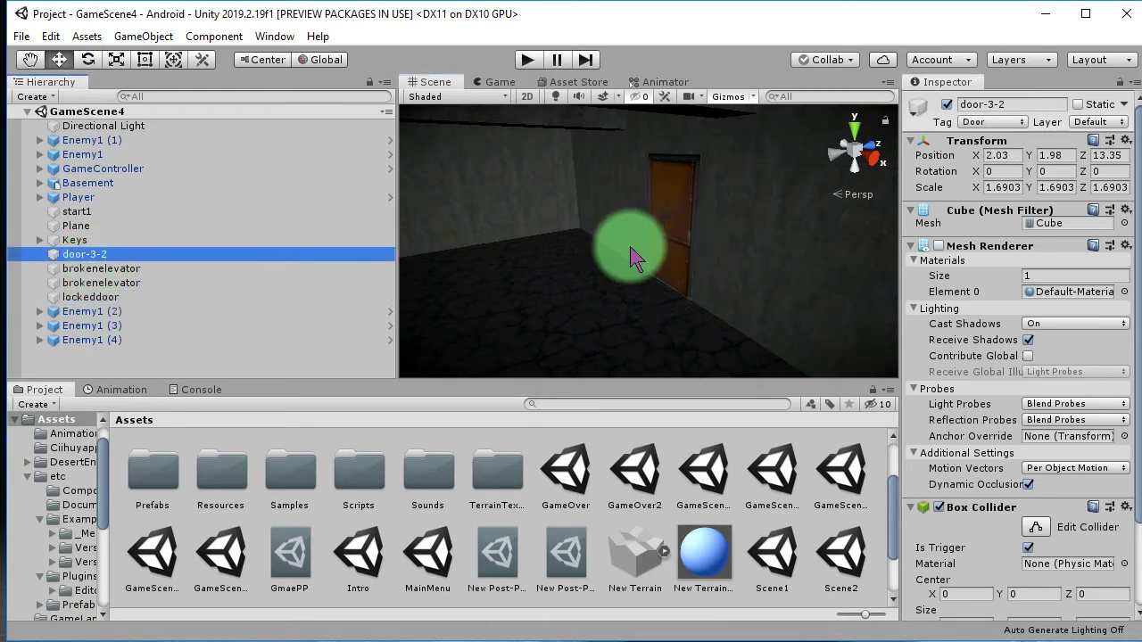
key("f")
mouse_move(625, 317)
left_mouse_down("alt")
mouse_move(458, 205)
mouse_move(791, 298)
mouse_move(586, 288)
mouse_move(603, 289)
left_mouse_up("alt")
Change the Notepad note to 'I found it. Yes, the door.'.
key("alt+Tab")
key("ctrl+a")
key("BackSpace")
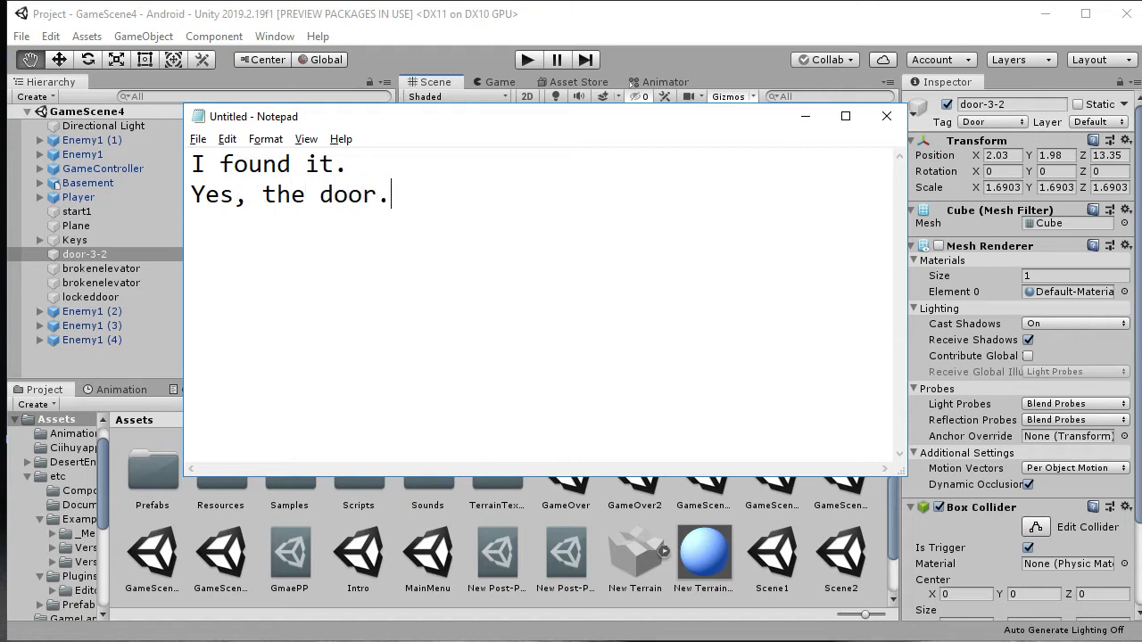
key("alt+Tab")
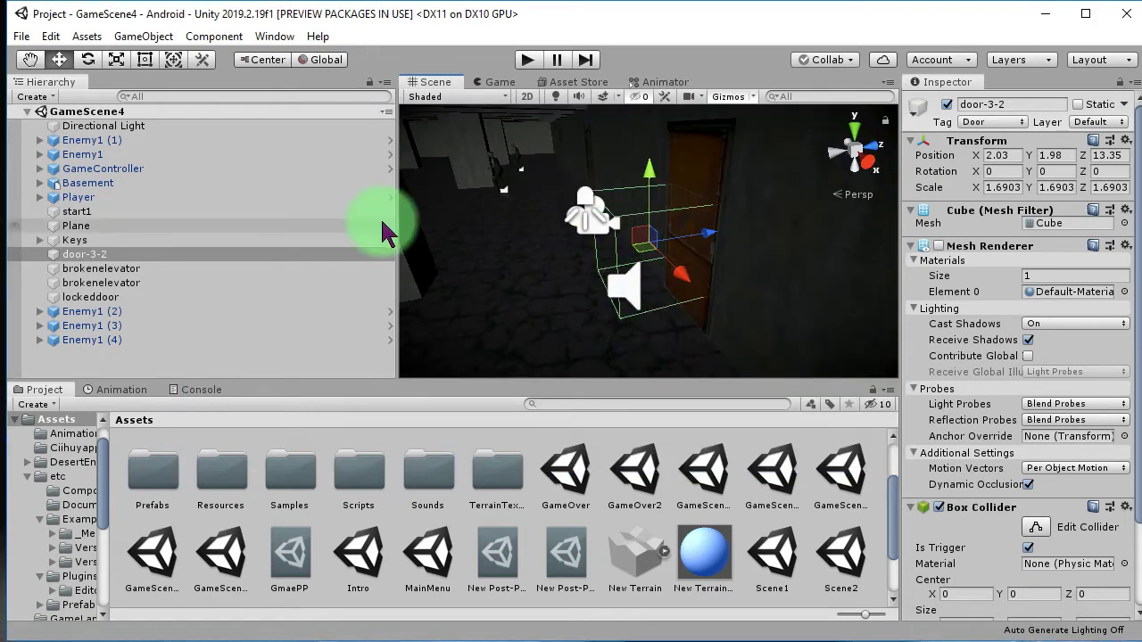
Copy the door-3-2 object from the GameScene4 Hierarchy.
left_click(32, 241)
left_click(142, 256)
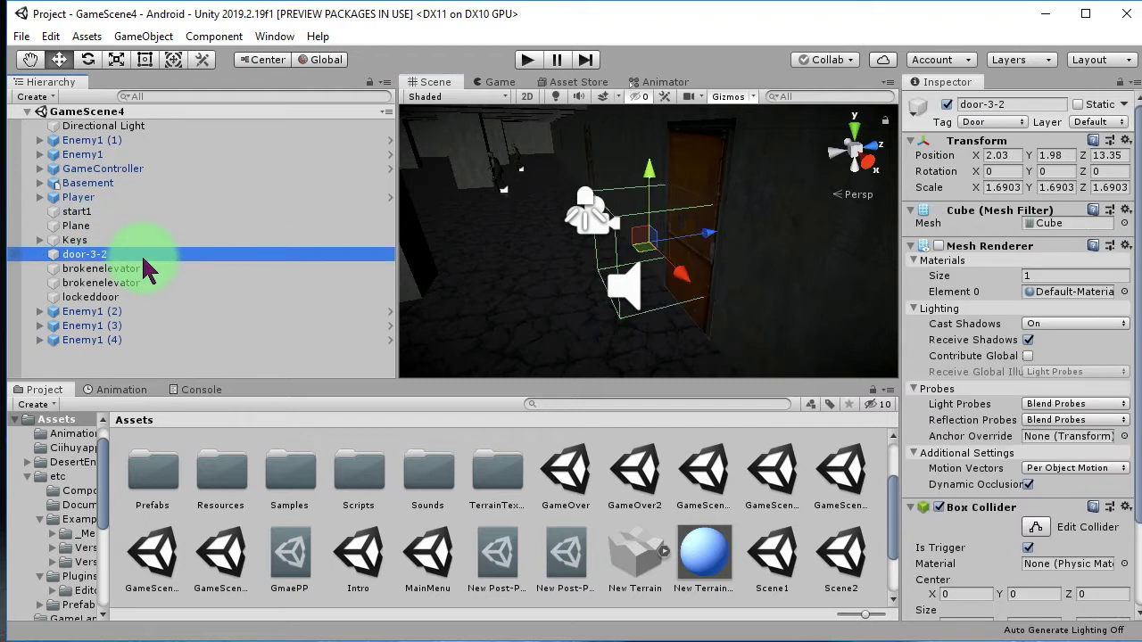
right_click(145, 267)
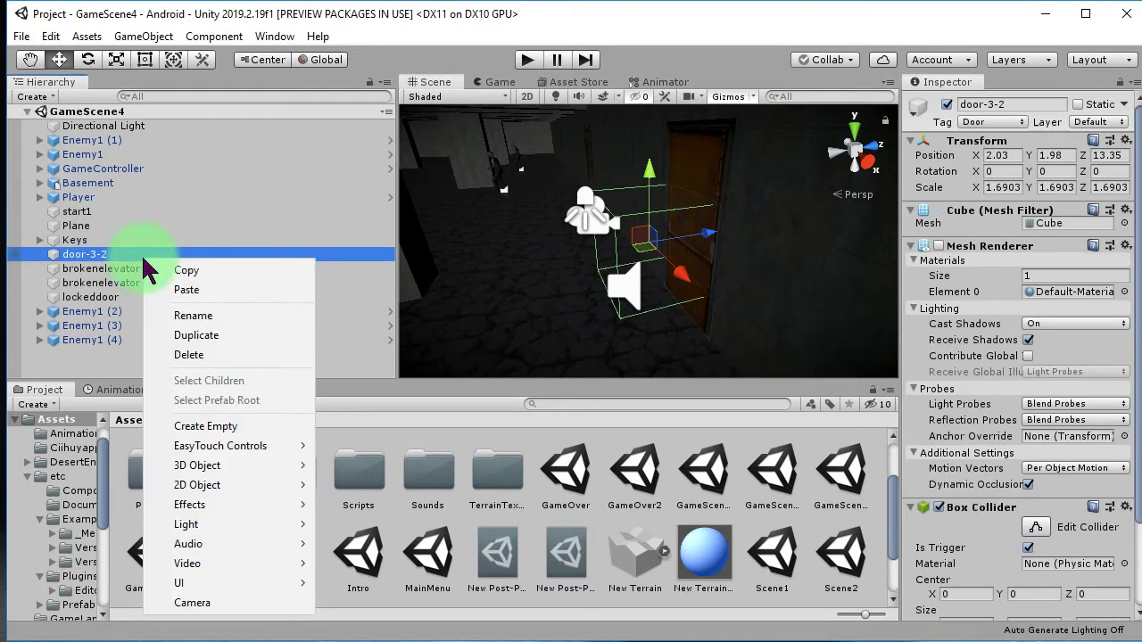
left_click(223, 270)
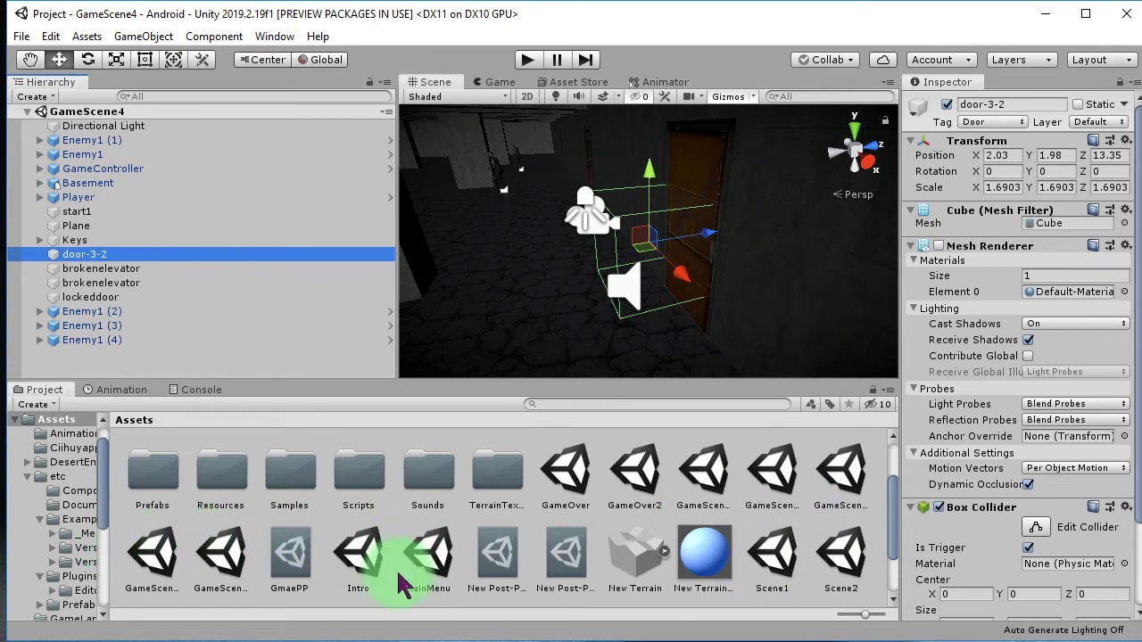
Open GameScene5 and get a wide view of the room.
left_click(231, 558)
double_click(230, 558)
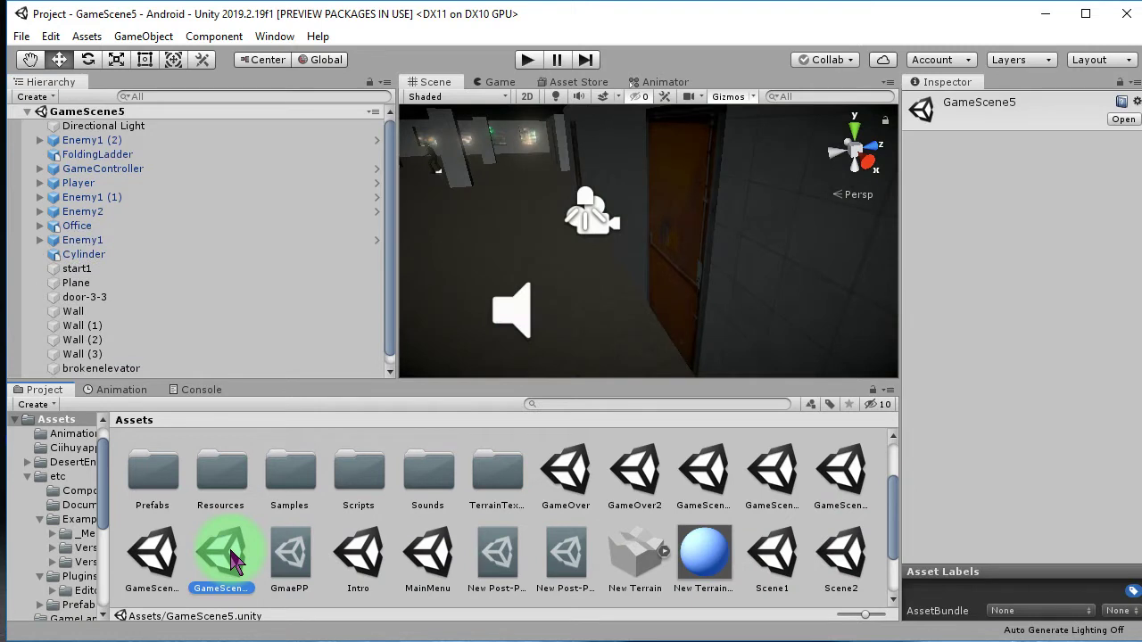
scroll(536, 198, "down", 3)
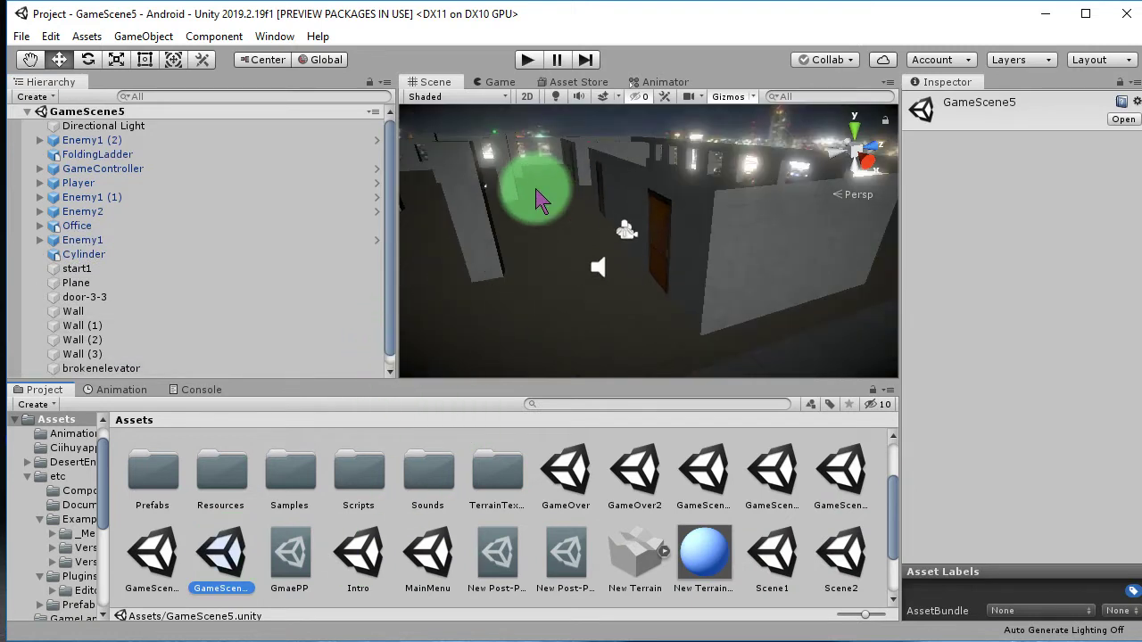
right_click_drag(535, 194, 423, 278)
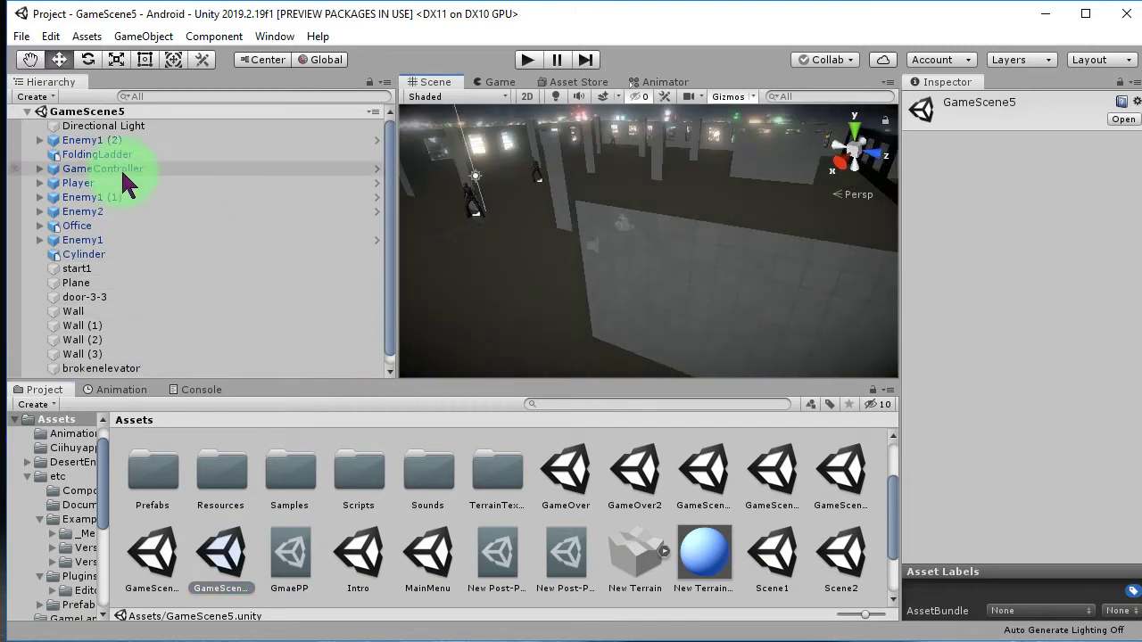
Frame the FoldingLadder, then slide the pasted door-3-2 trigger along X beside the ladder.
left_click(142, 157)
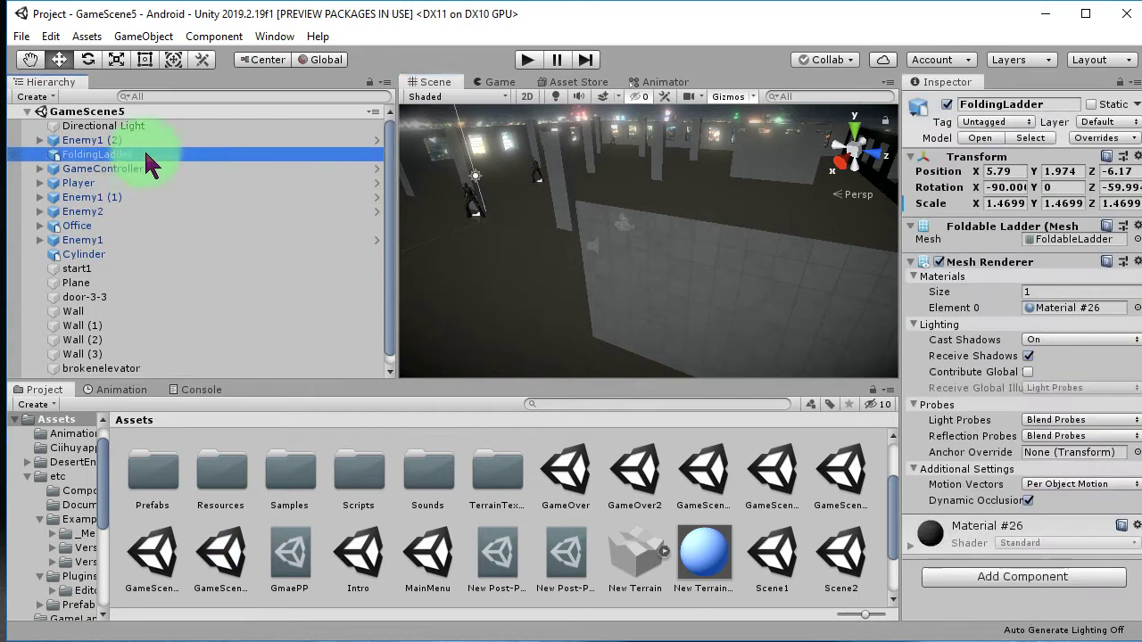
key("f")
mouse_move(617, 256)
right_mouse_down()
mouse_move(792, 286)
mouse_move(685, 305)
right_mouse_up()
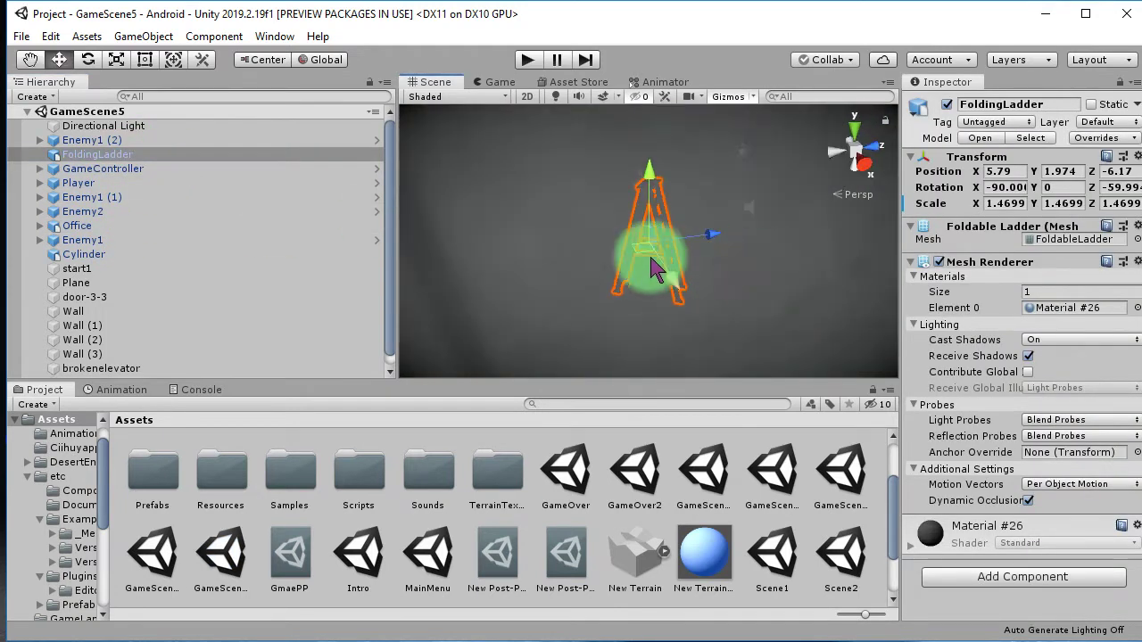
left_click(683, 305)
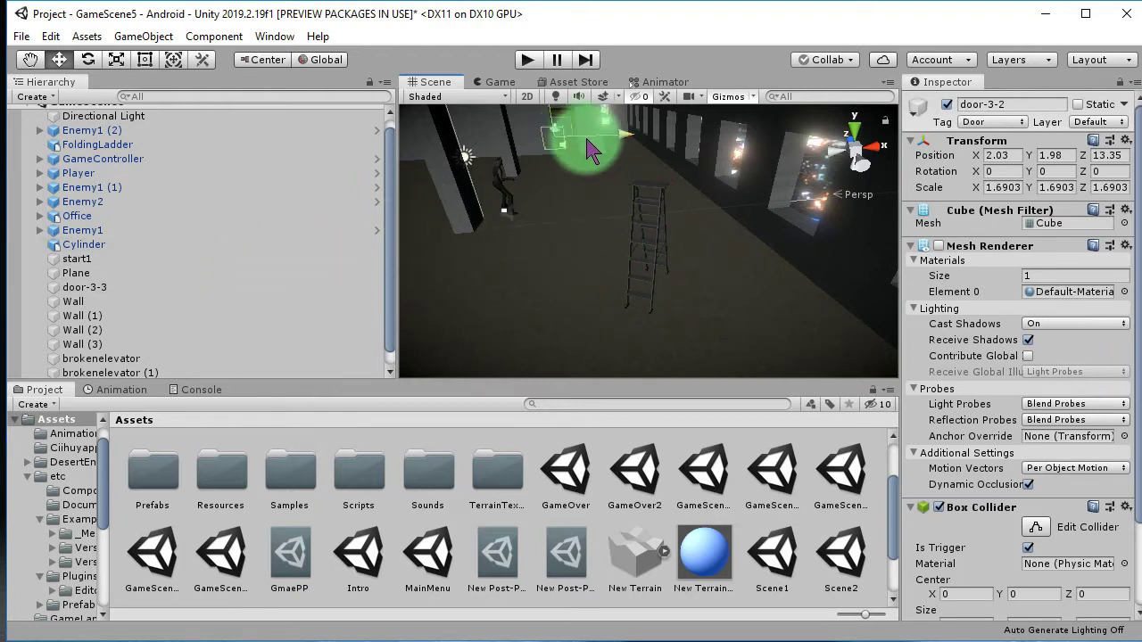
left_click_drag(595, 137, 498, 130)
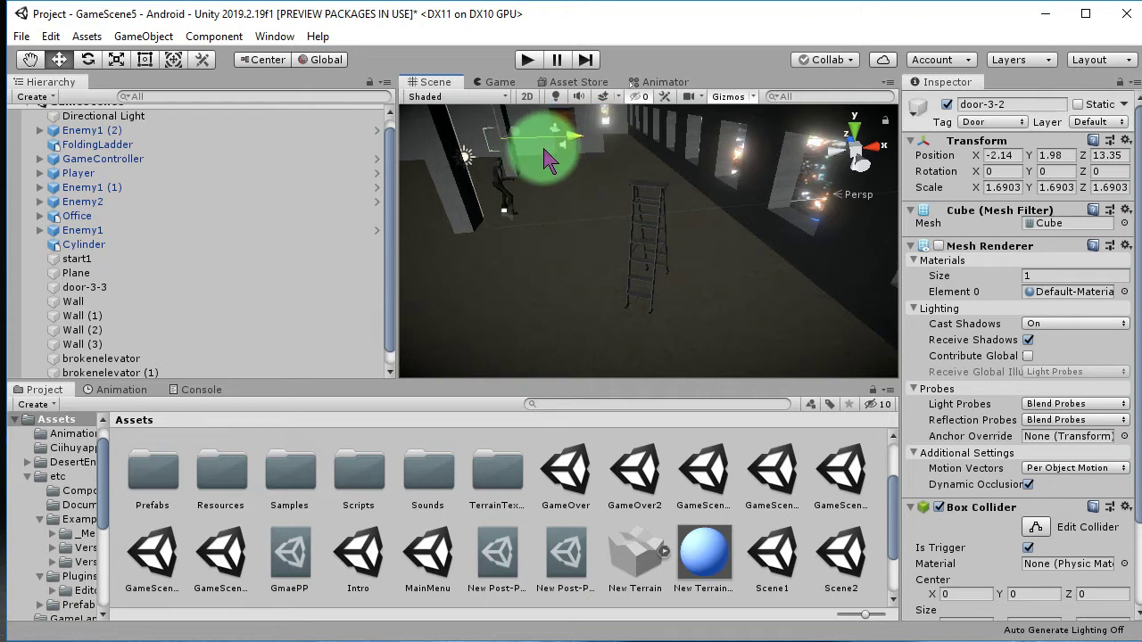
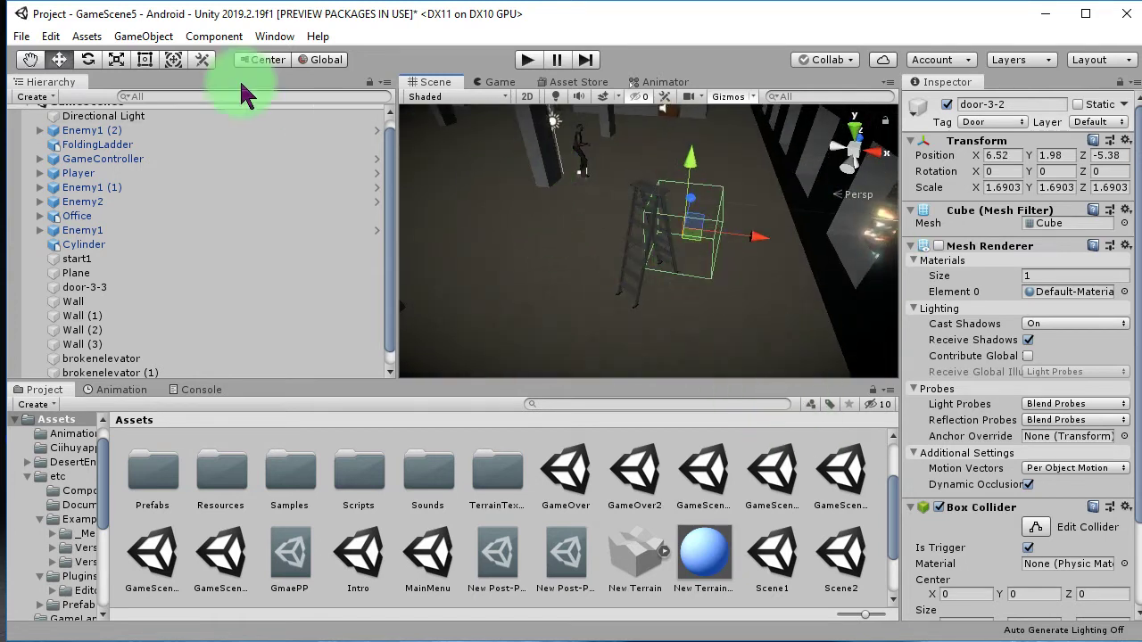
Scale up door-3-2 and move it over the ladder, ending at scale 2.7942 near 5.83, 1.98, -6.11.
left_click(116, 59)
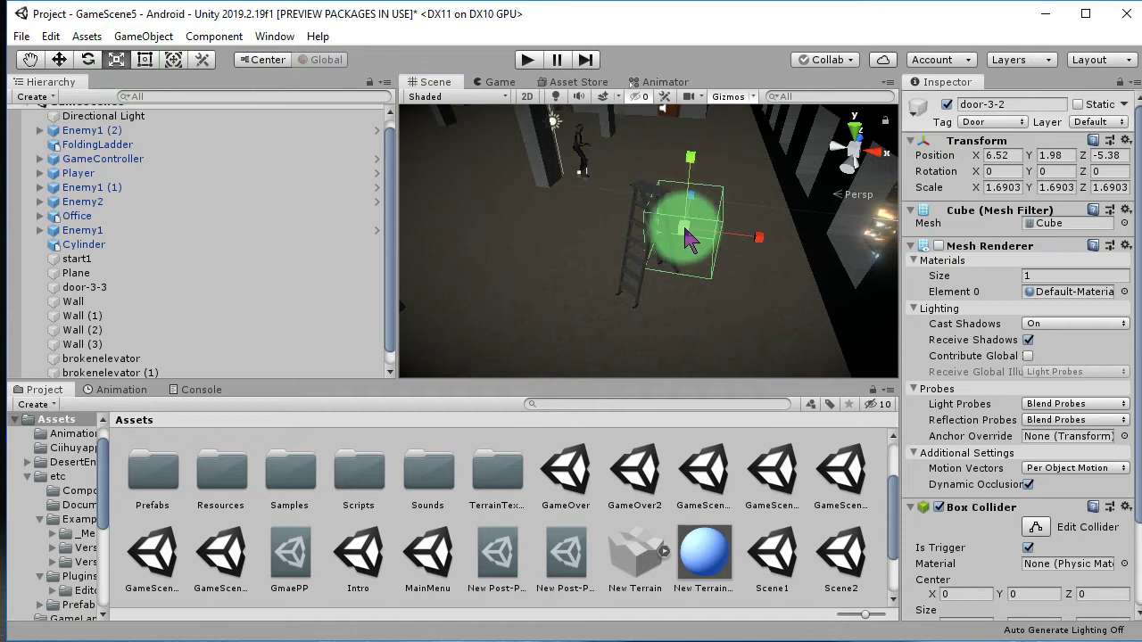
left_click_drag(696, 228, 710, 230)
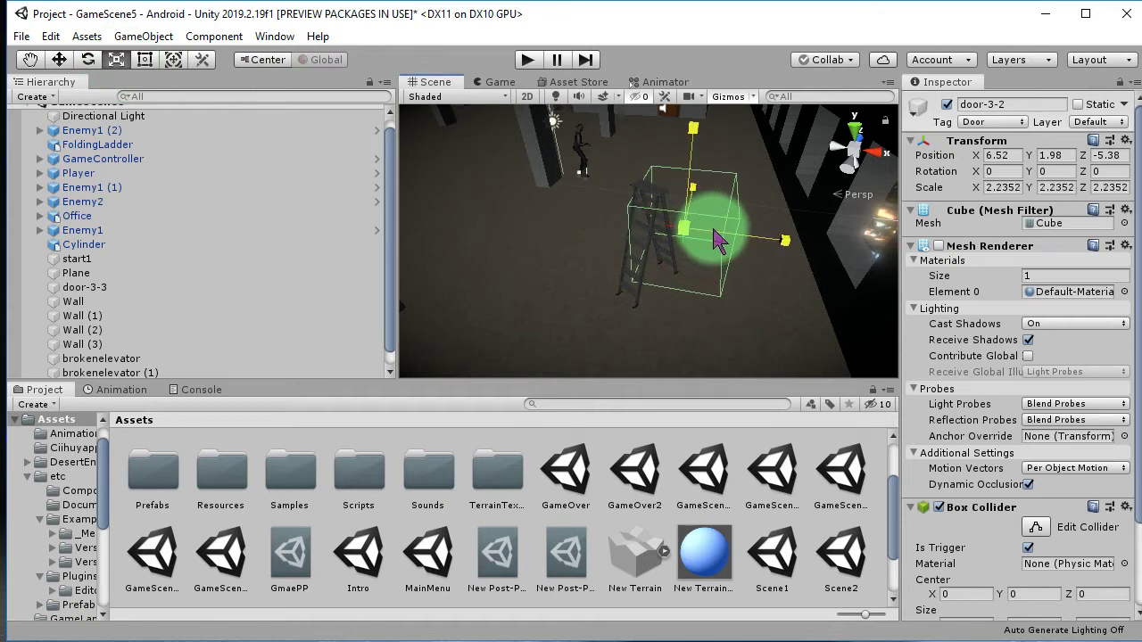
left_click(59, 59)
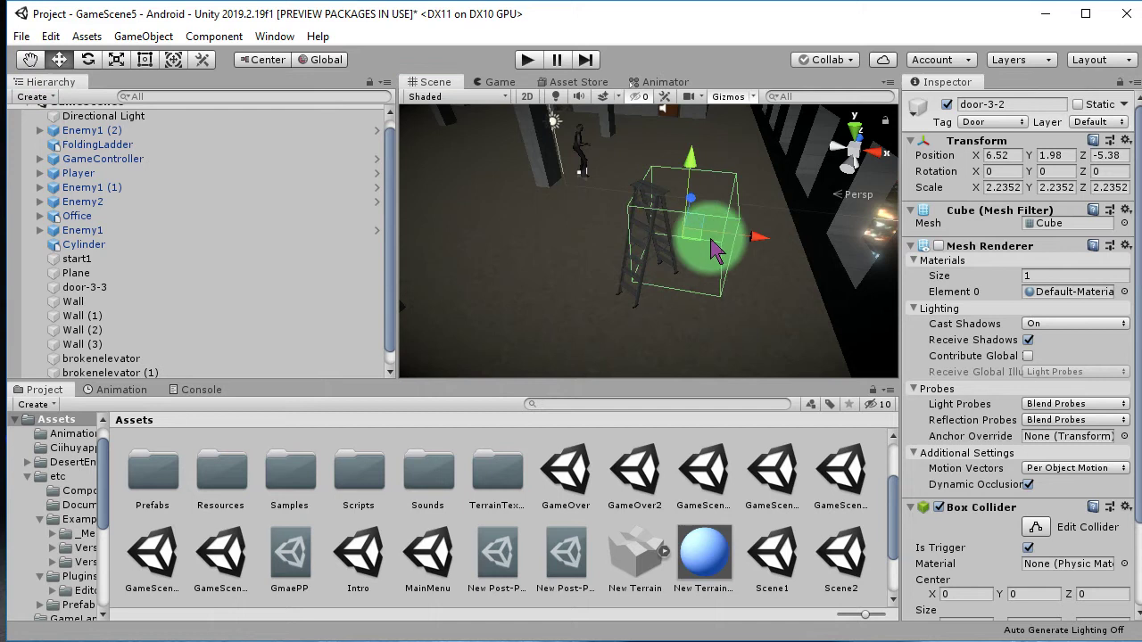
mouse_move(671, 272)
left_mouse_down("alt")
mouse_move(630, 331)
mouse_move(782, 331)
left_mouse_up("alt")
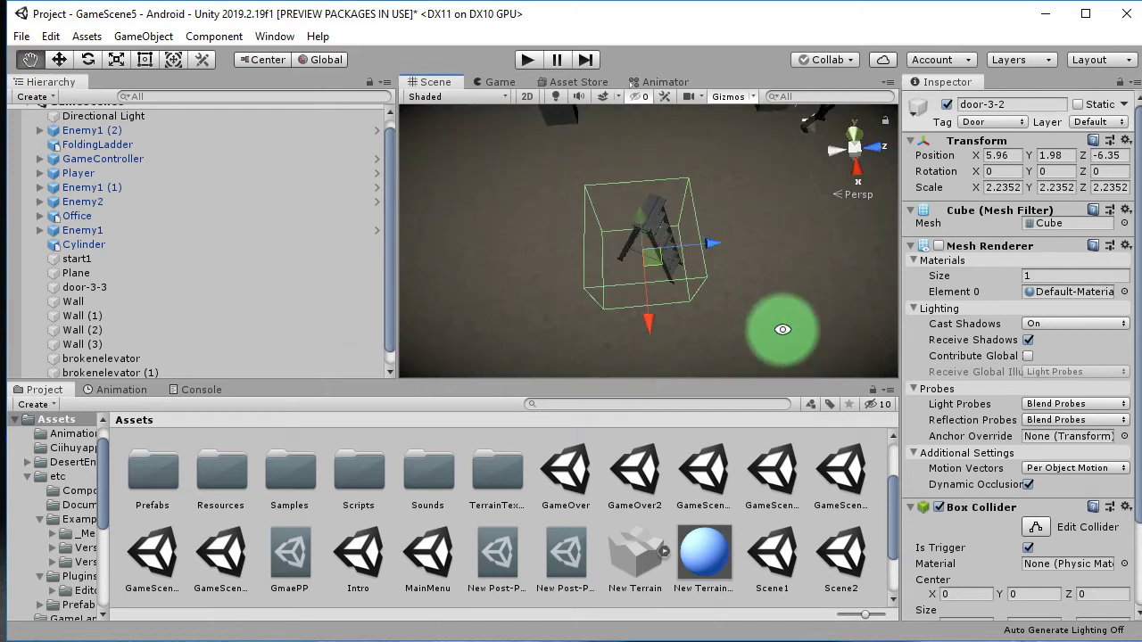
left_click_drag(636, 261, 646, 256)
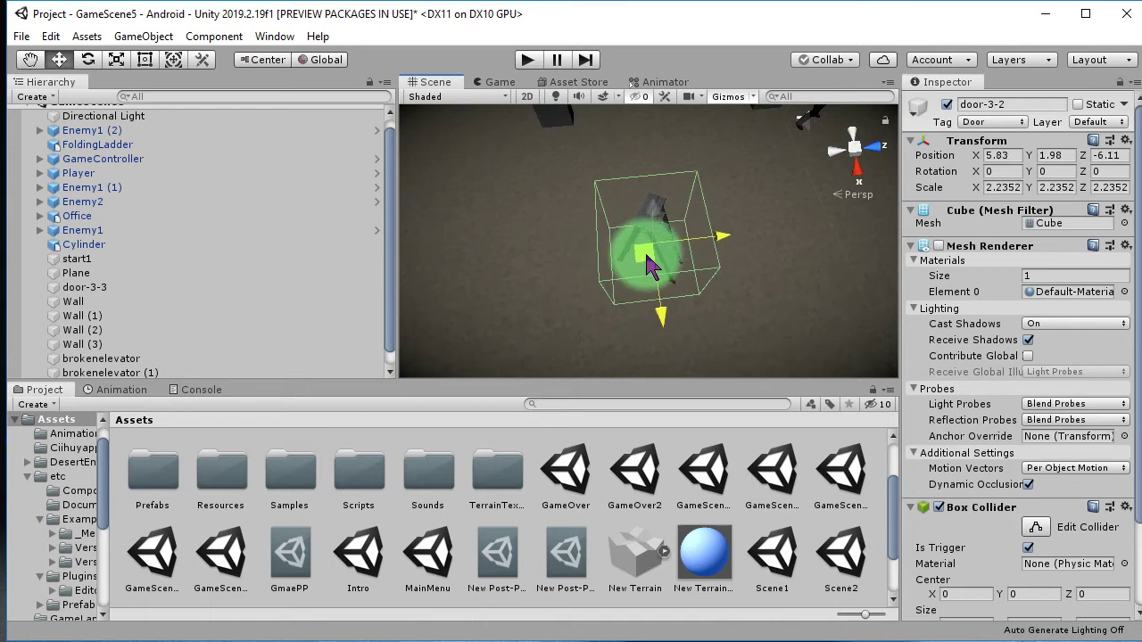
left_click(116, 59)
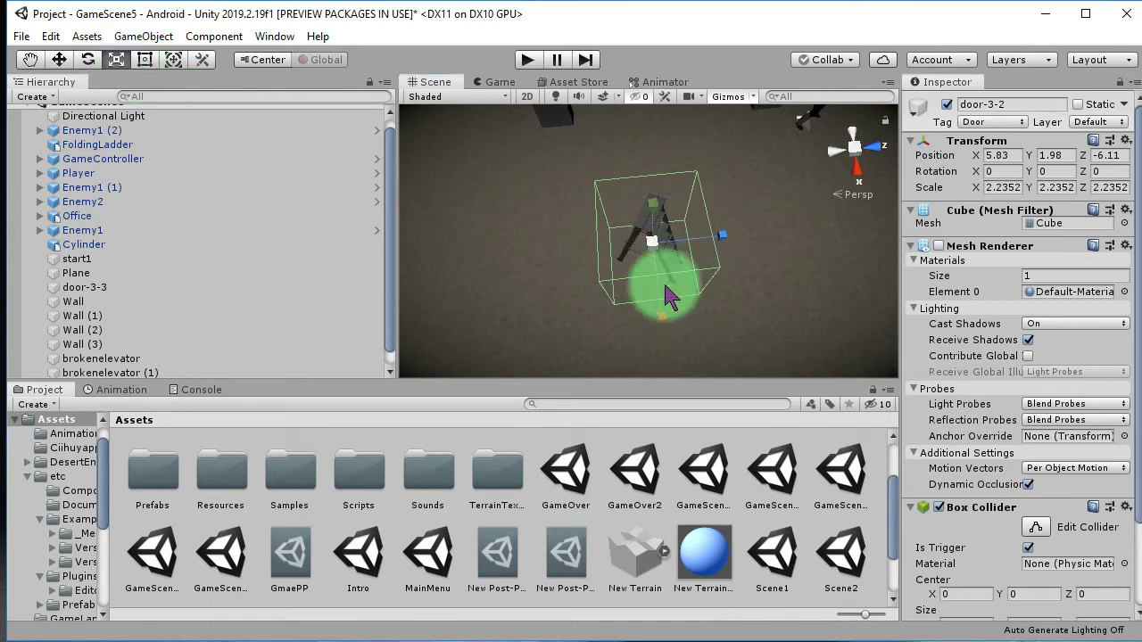
mouse_move(653, 252)
left_mouse_down()
mouse_move(663, 231)
mouse_move(656, 160)
mouse_move(646, 308)
left_mouse_up()
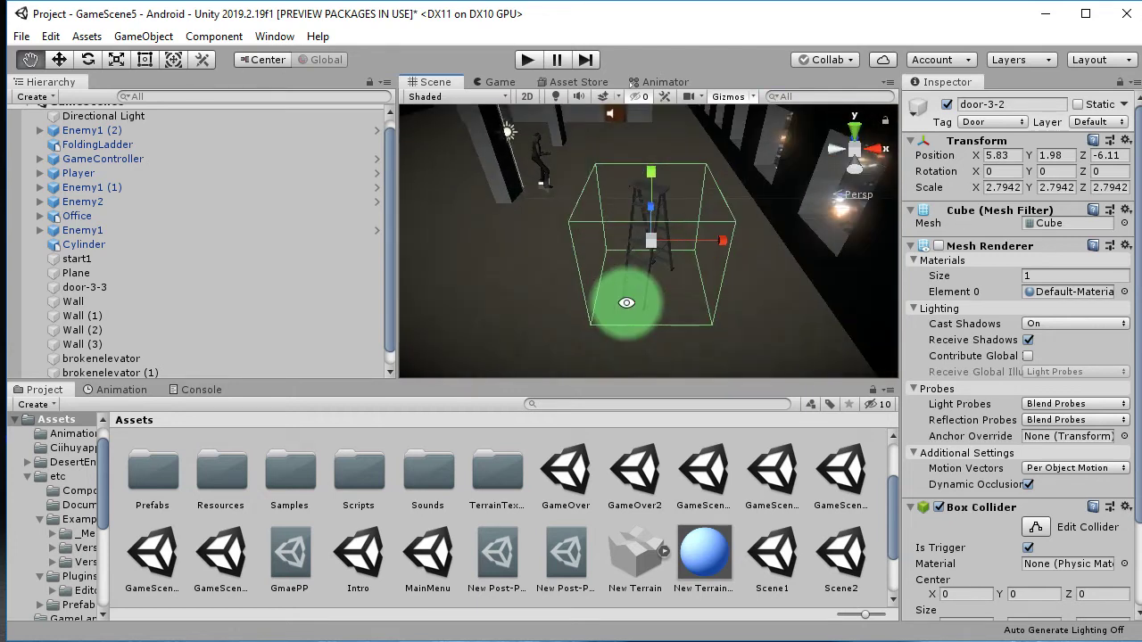
Select FoldingLadder, then replace the Notepad note with a new comment.
left_click(646, 308)
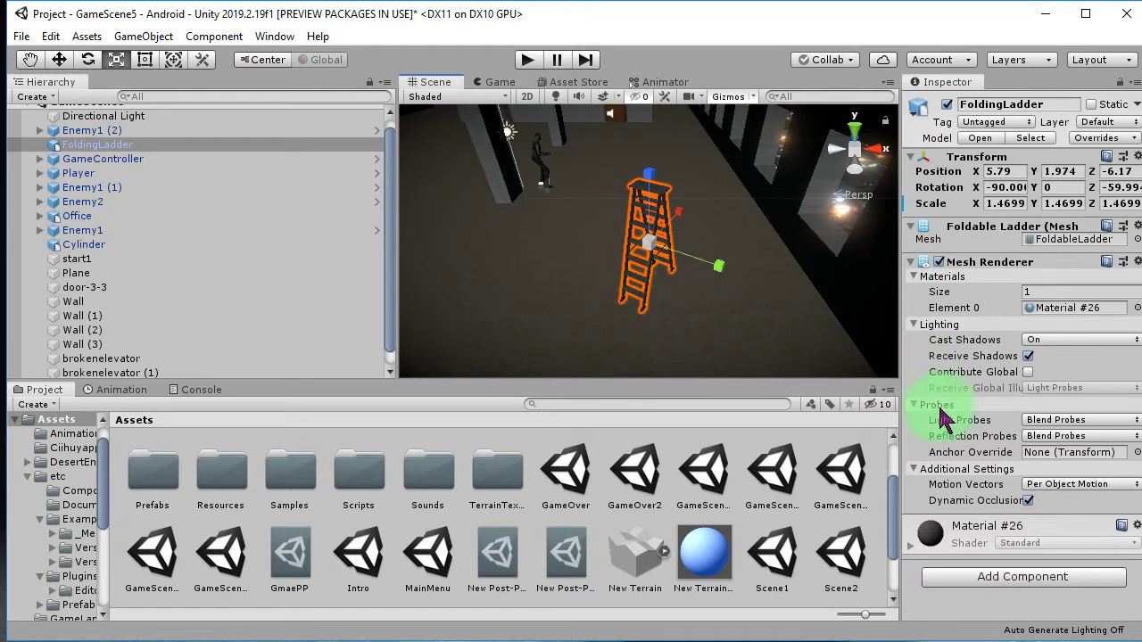
key("alt+Tab")
key("ctrl+a")
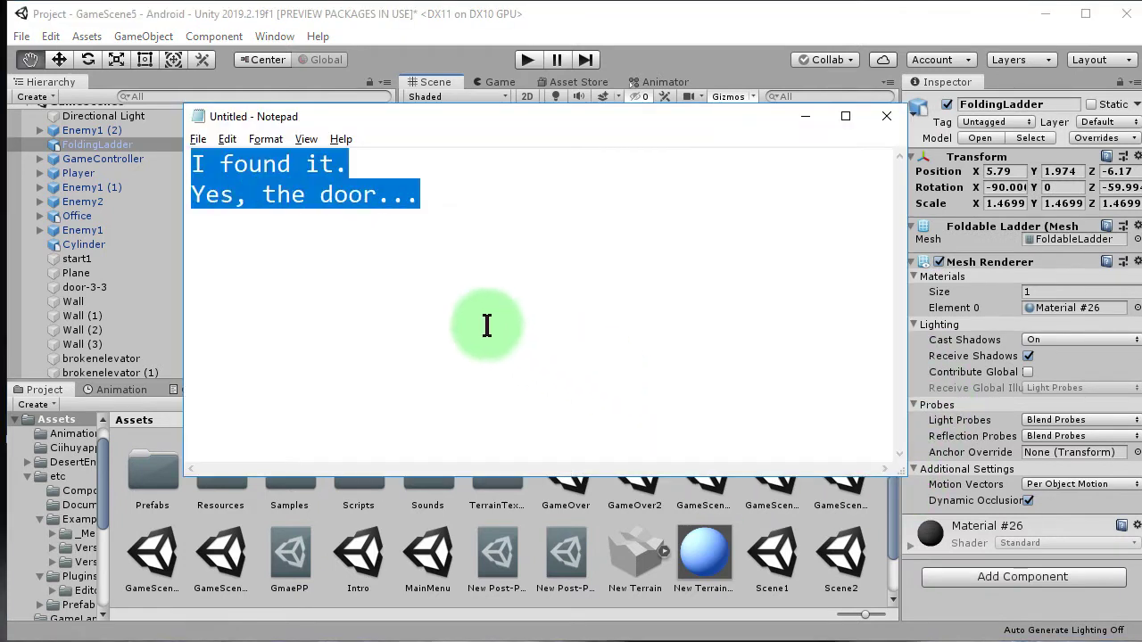
type("Let me add a collider to")
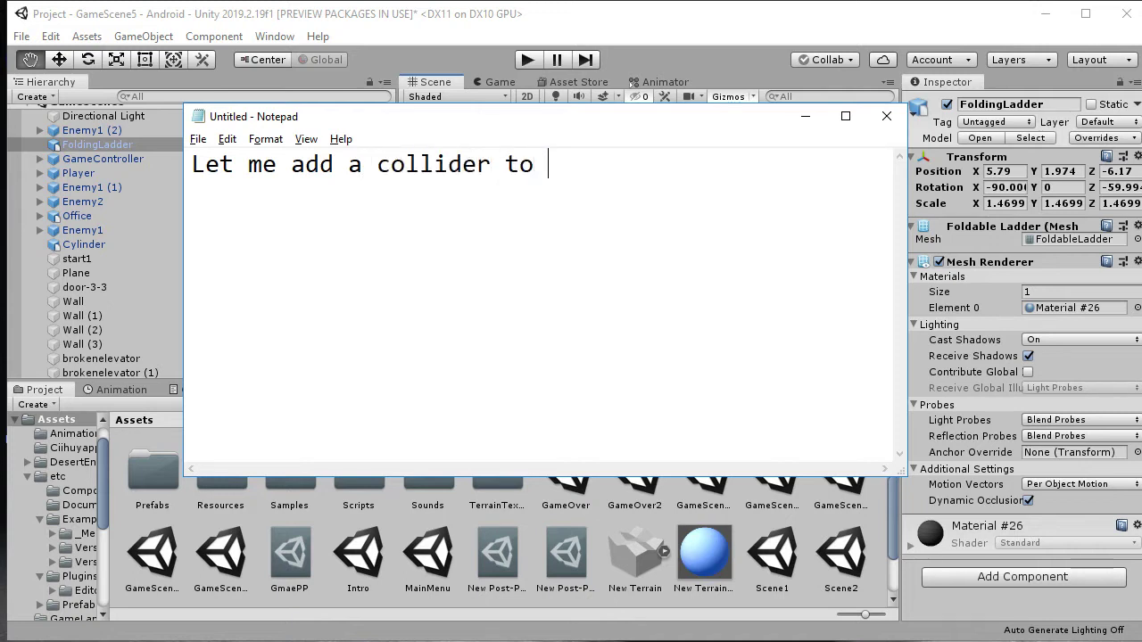
type(".")
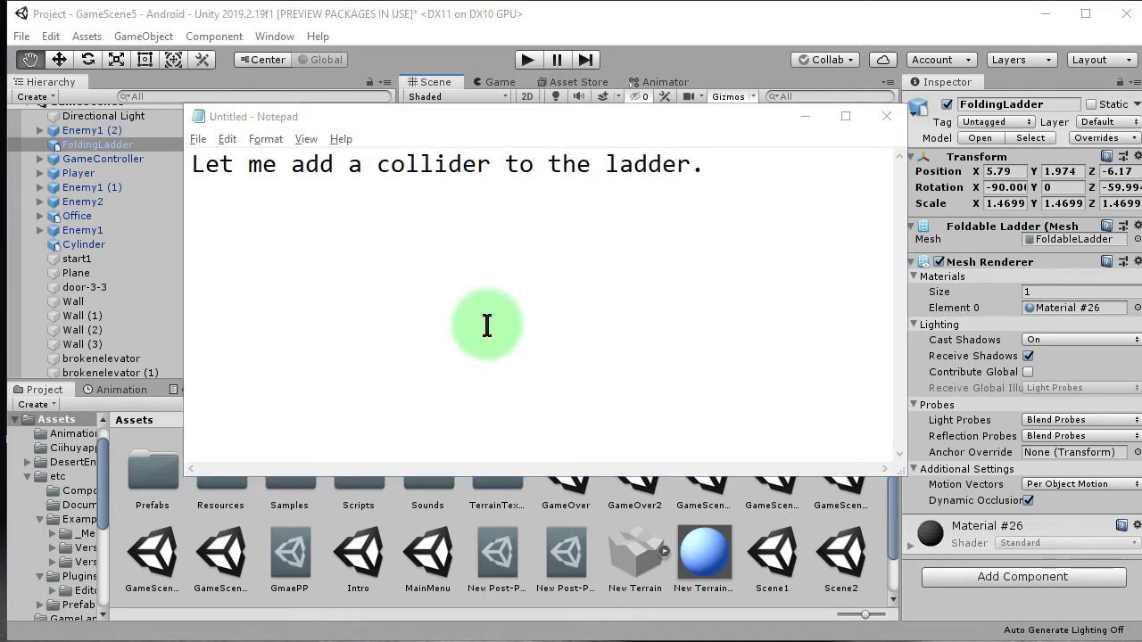
key("alt+Tab")
Add a Box Collider to FoldingLadder and orbit to inspect its bounds.
left_click(1005, 574)
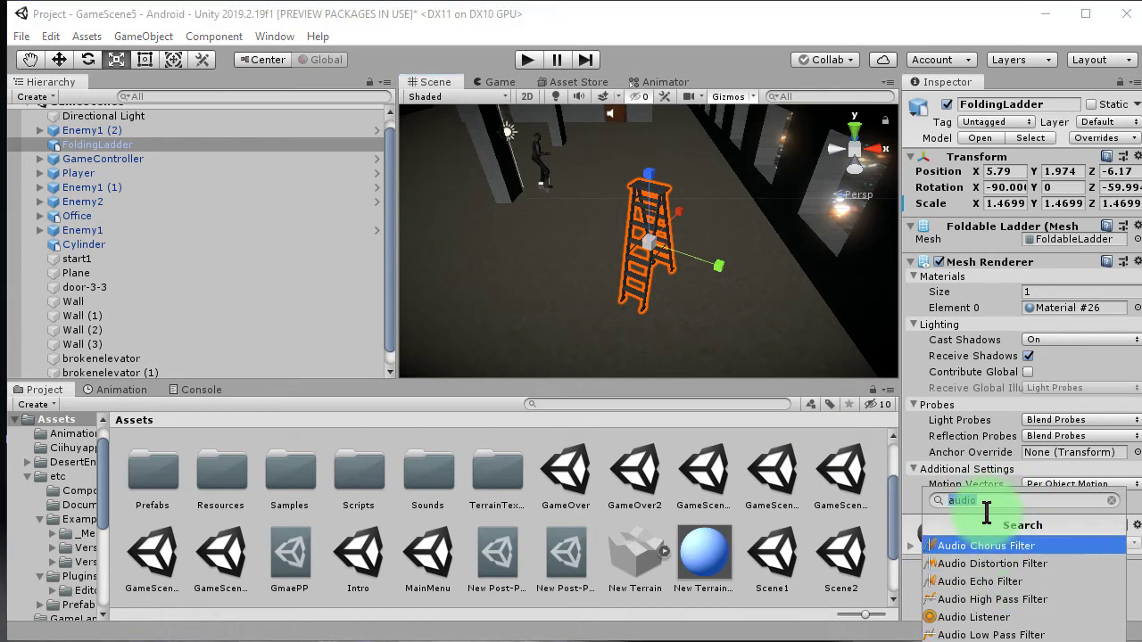
type("box")
left_click(986, 545)
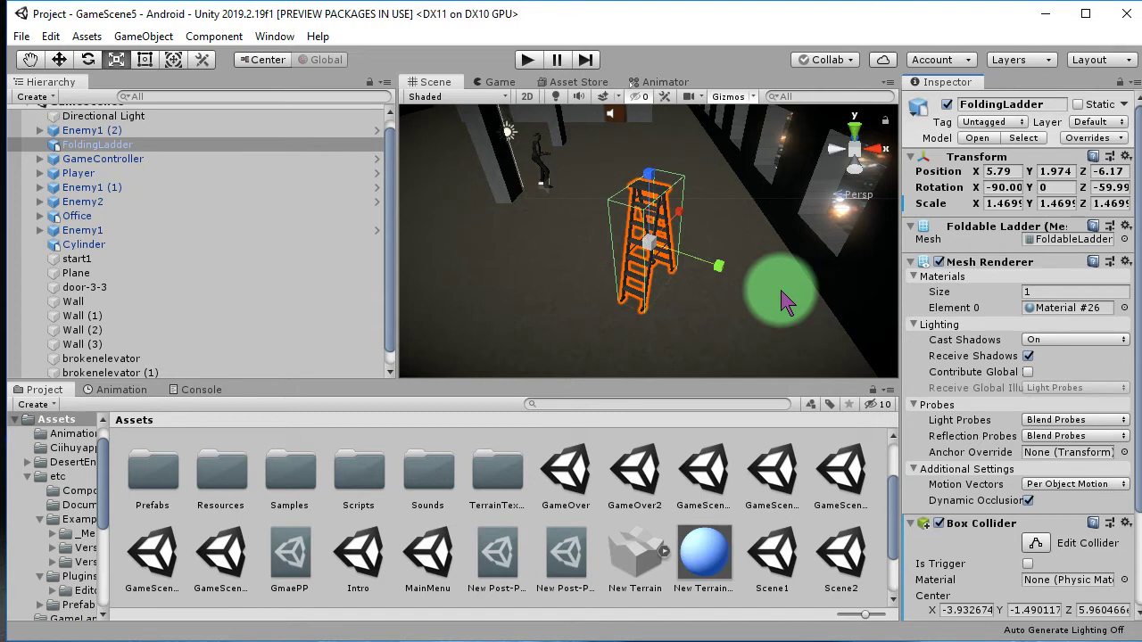
left_click_drag(731, 260, 510, 290, "alt")
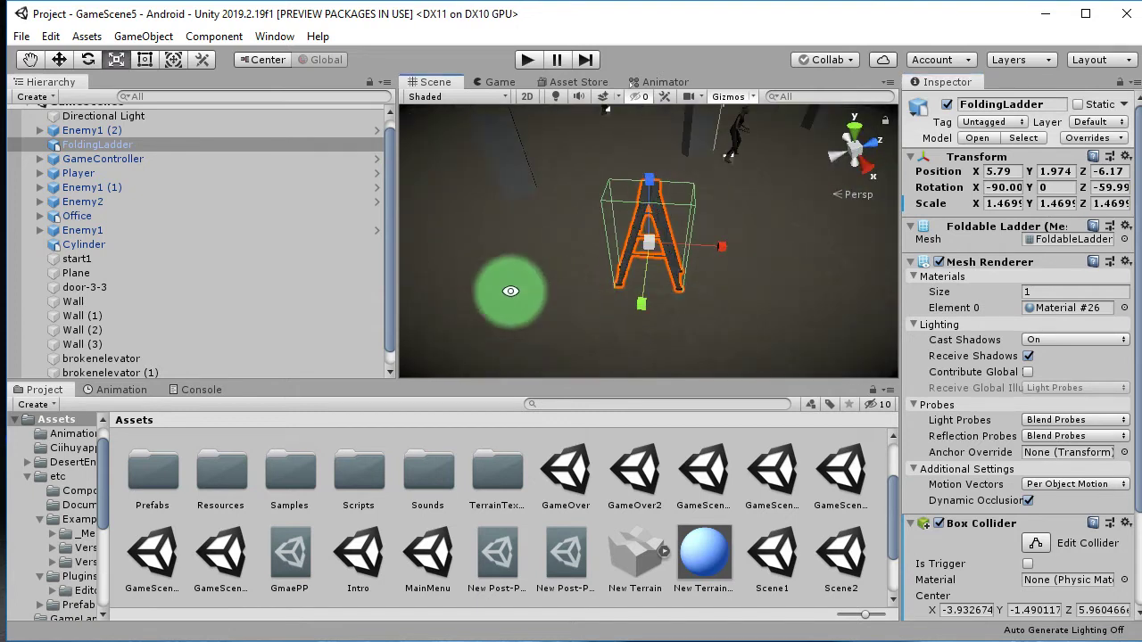
Select door-3-3 and look around the scene, undoing an accidental Cylinder reorder.
left_click(104, 288)
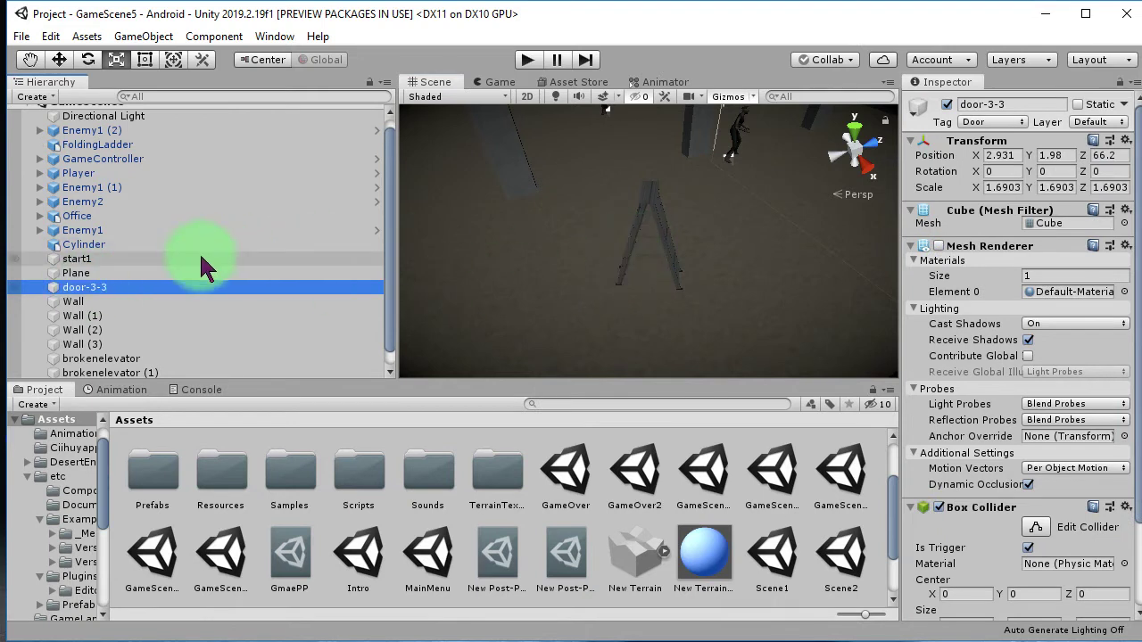
mouse_move(642, 258)
left_mouse_down("alt")
mouse_move(739, 243)
mouse_move(622, 235)
left_mouse_up("alt")
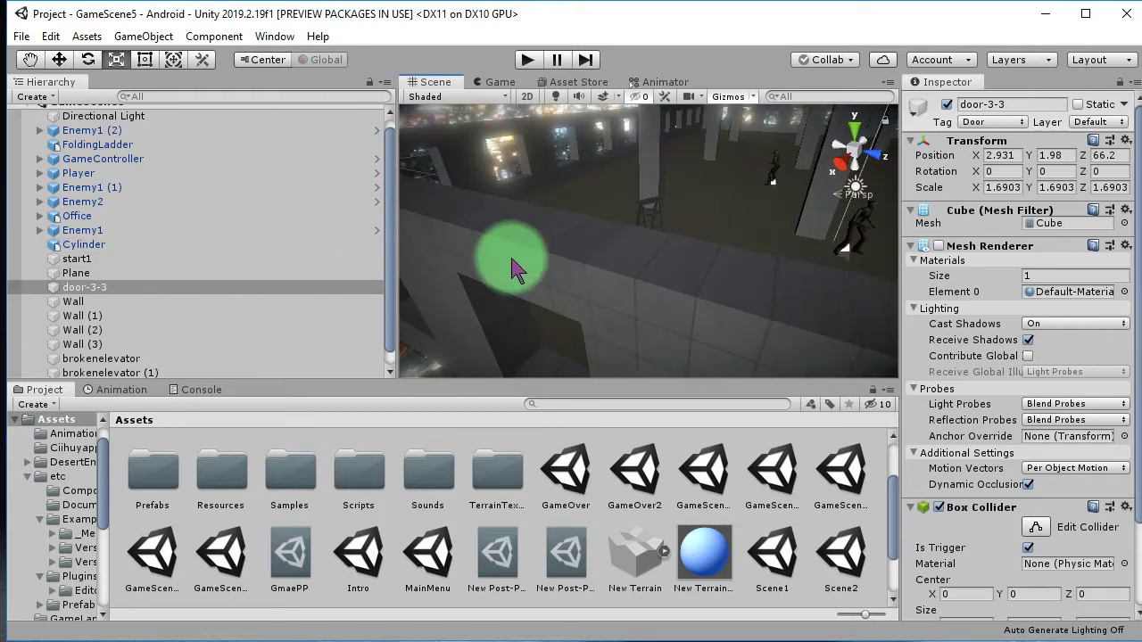
left_click_drag(294, 244, 317, 305)
key("ctrl+z")
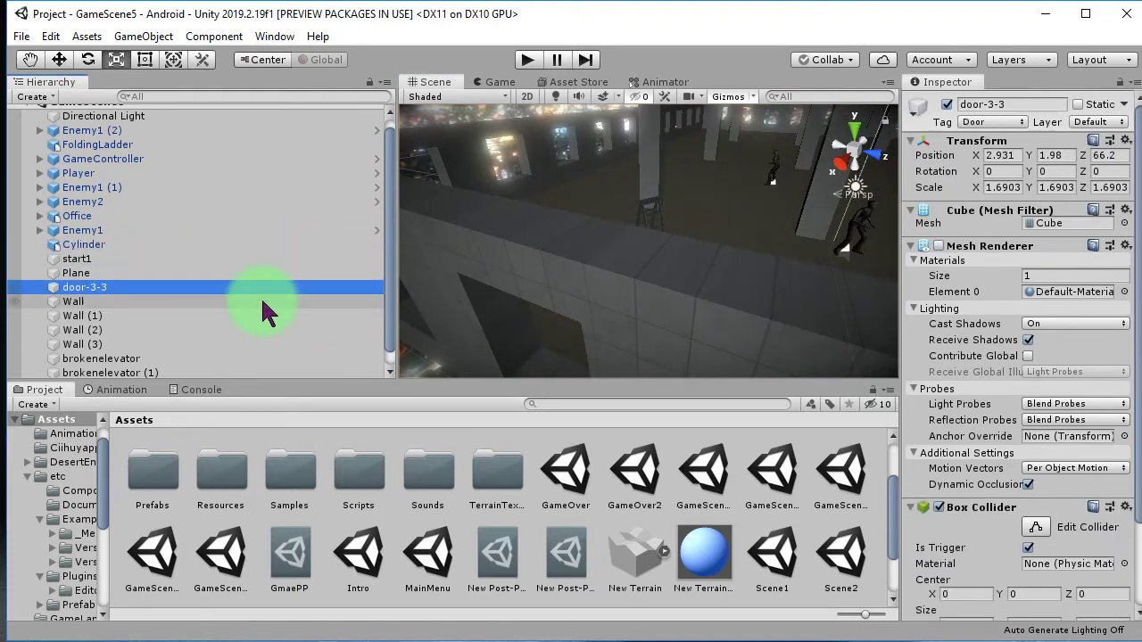
left_click_drag(678, 290, 665, 223, "alt")
left_click(665, 230)
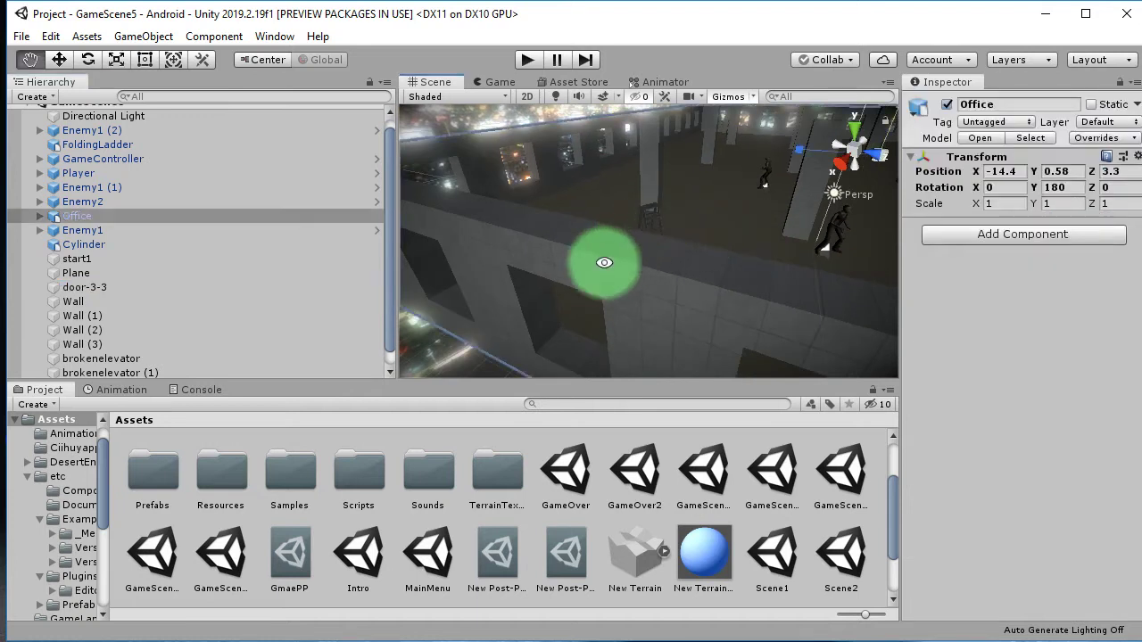
left_click_drag(604, 262, 820, 316, "alt")
scroll(98, 294, "down", 1)
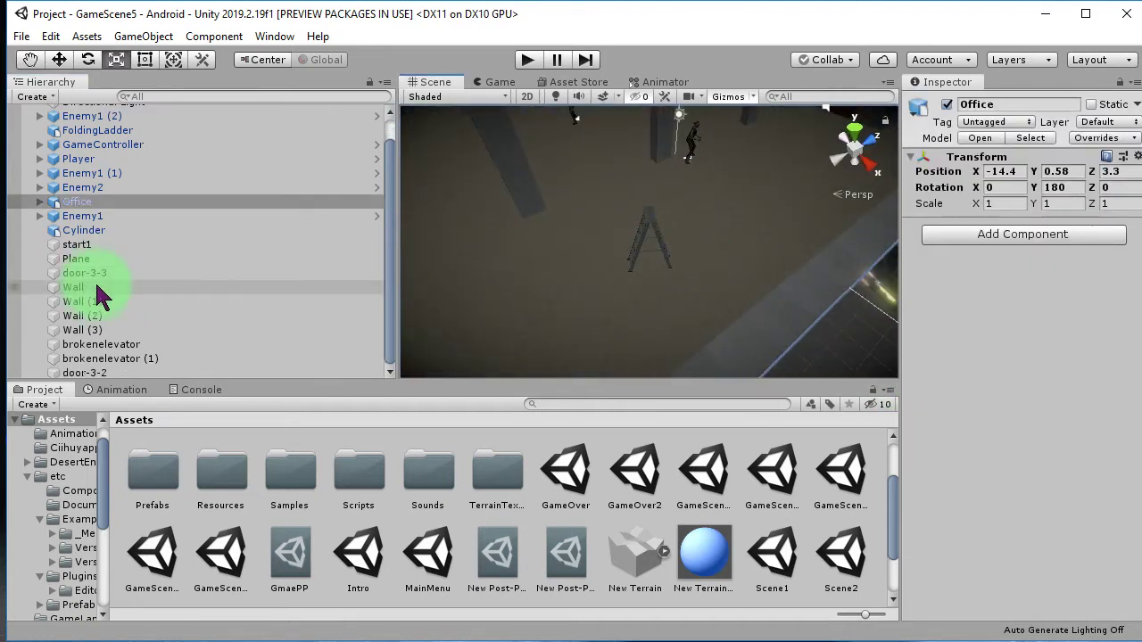
Frame the door-3-3 cube and orbit around it, then select all the Notepad note text.
left_click(111, 373)
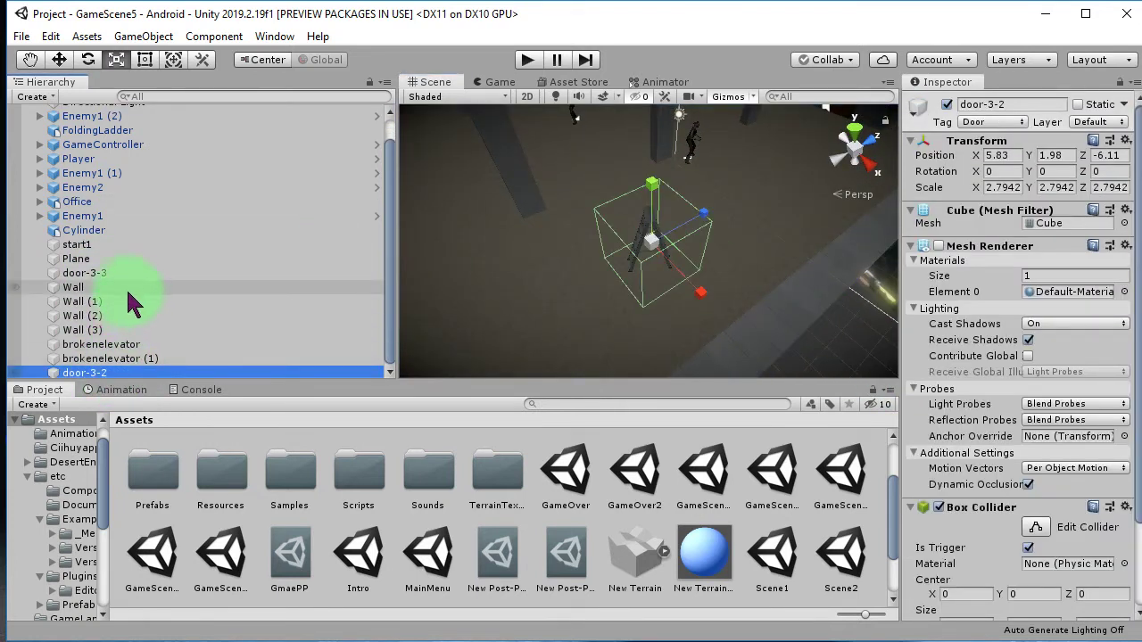
left_click(107, 272)
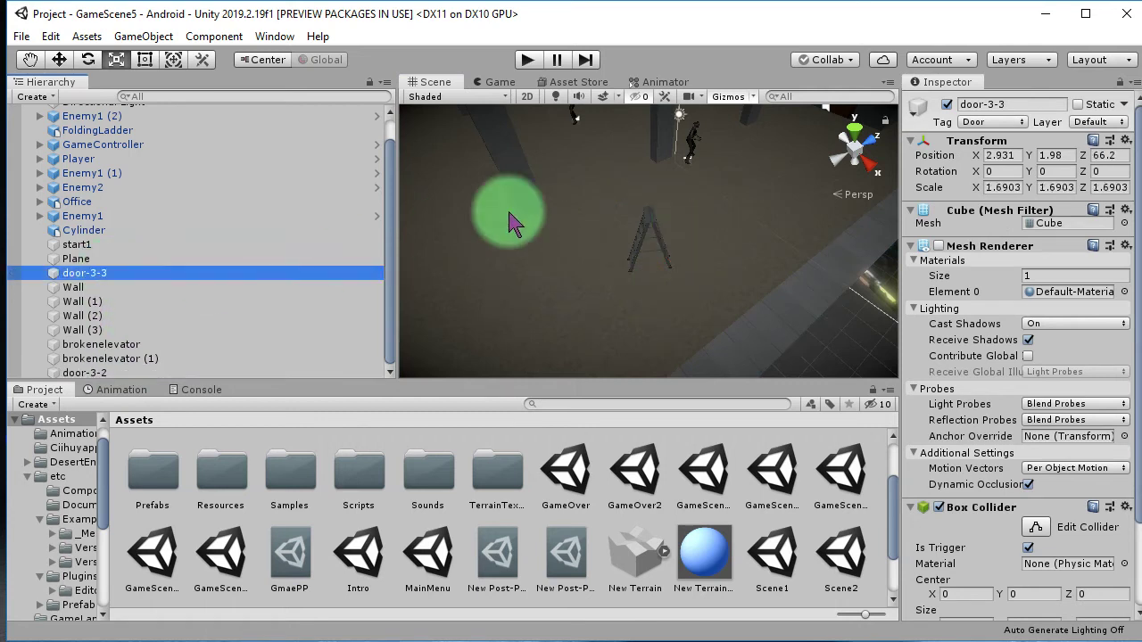
key("f")
left_click_drag(635, 198, 544, 228, "alt")
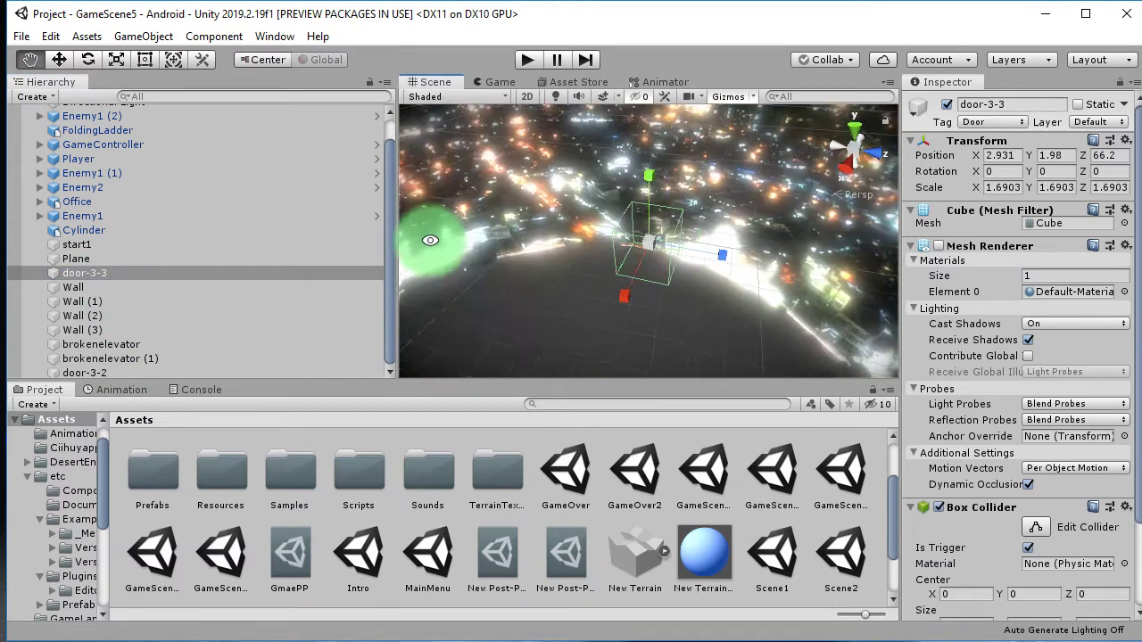
left_click_drag(787, 308, 643, 321, "alt")
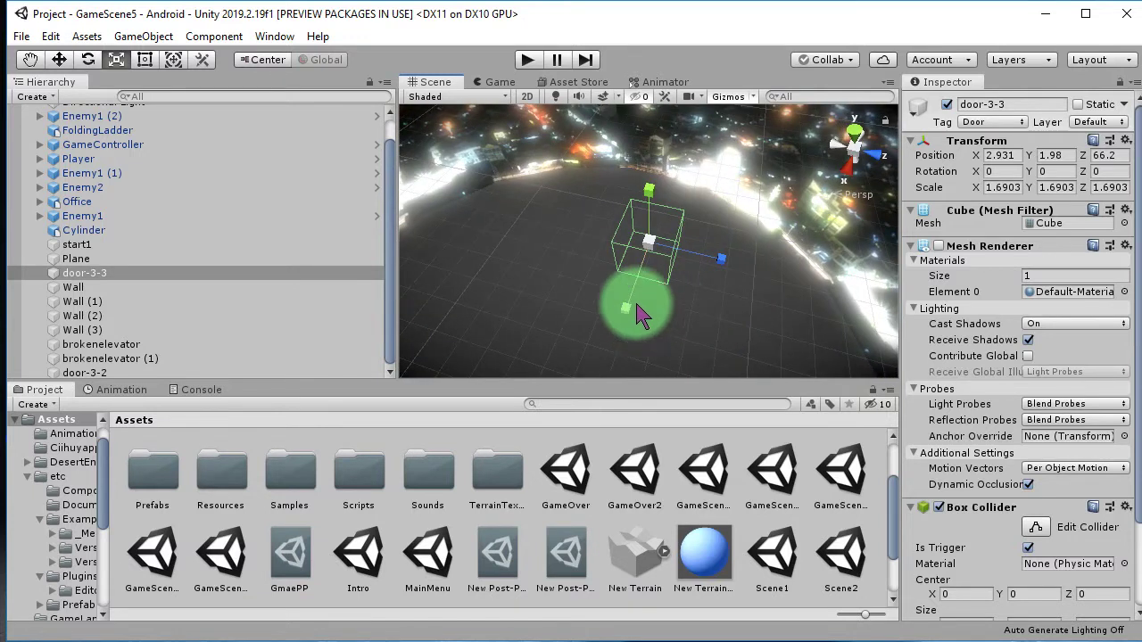
key("alt+Tab")
key("ctrl+a")
Rewrite the note as 'Nevermind, let me just delete it.' and return to Unity.
key("BackSpace")
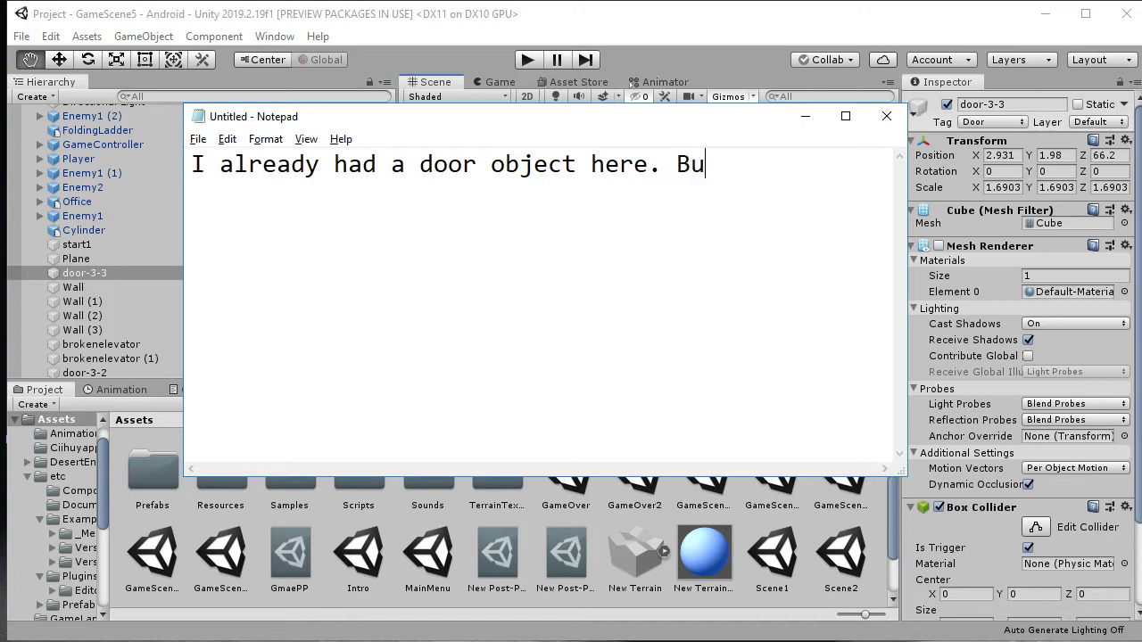
type("t I forgot it")
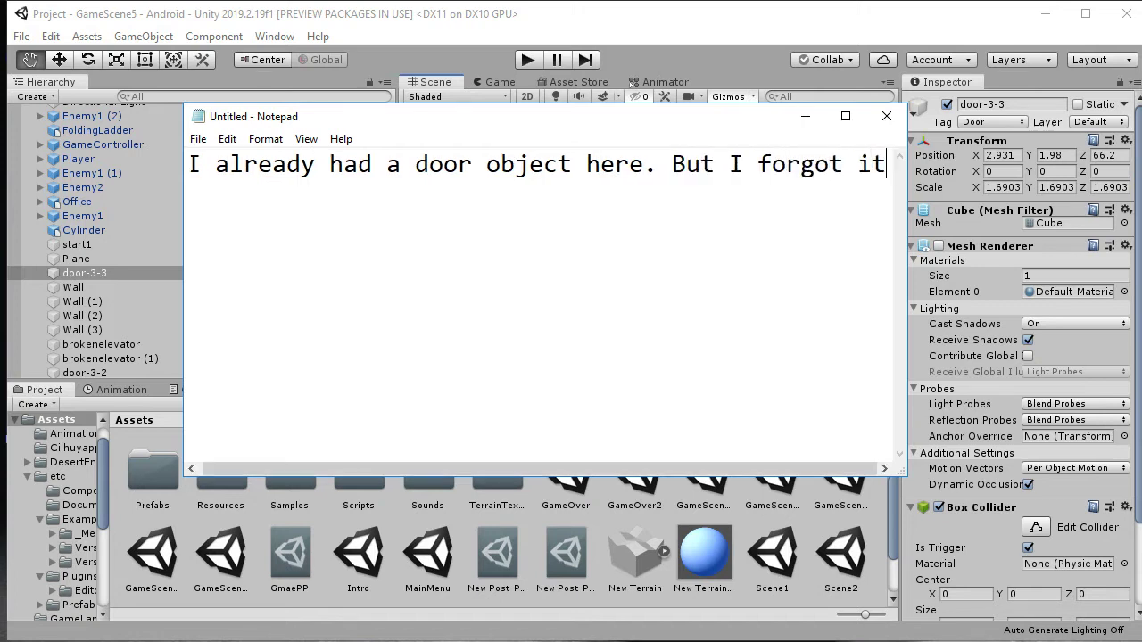
type(".")
key("Home")
key("ctrl+a")
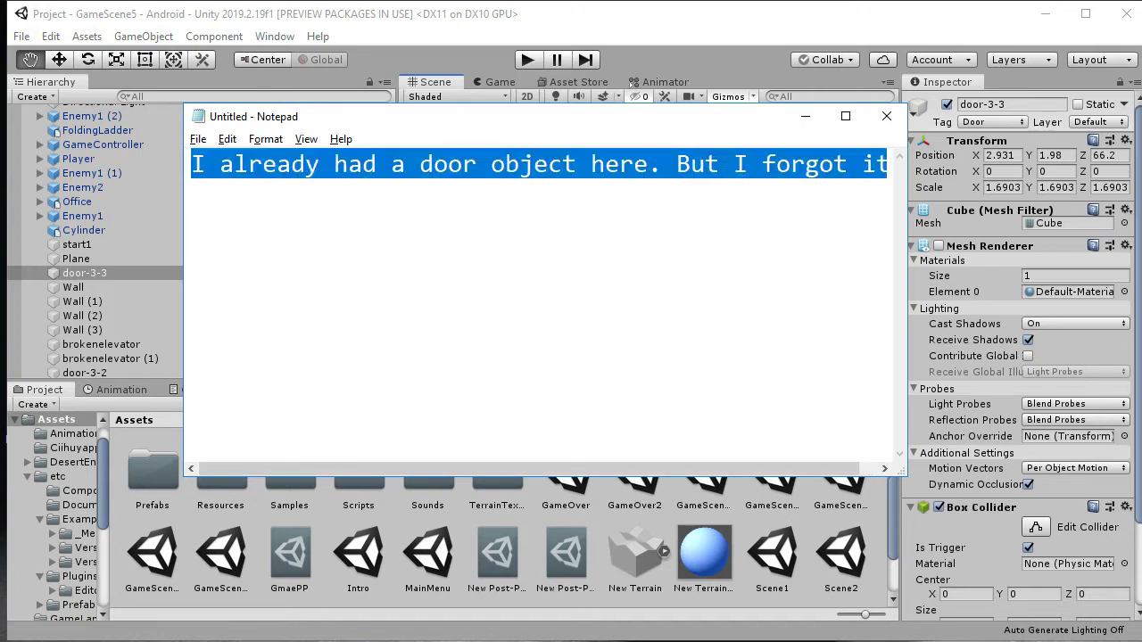
type("Nevermind, let me just dele")
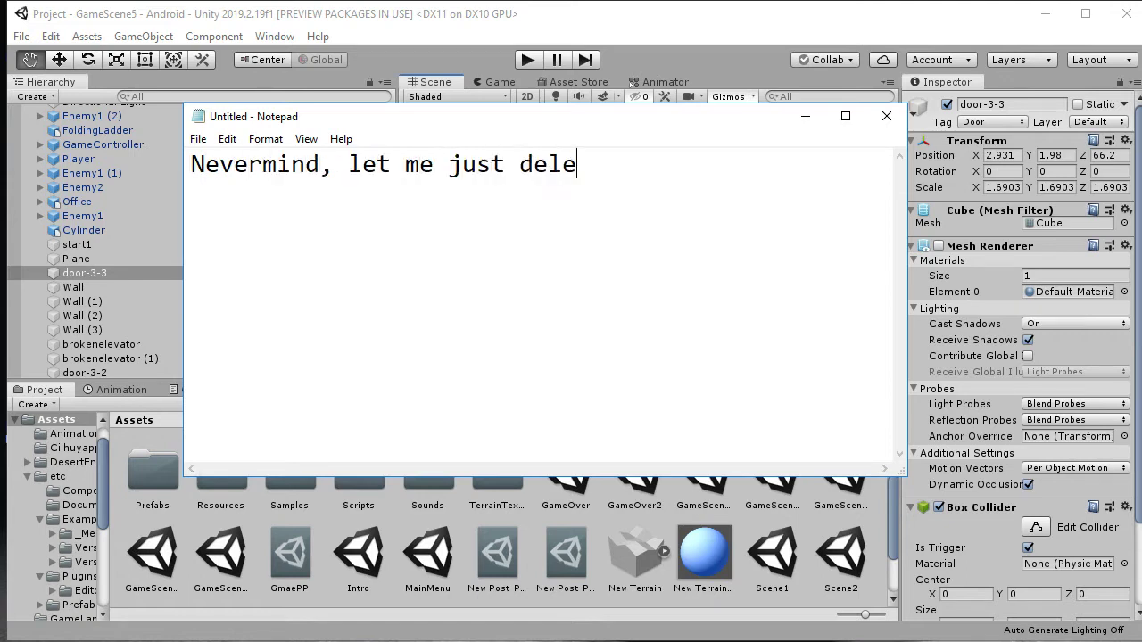
key("ctrl+a")
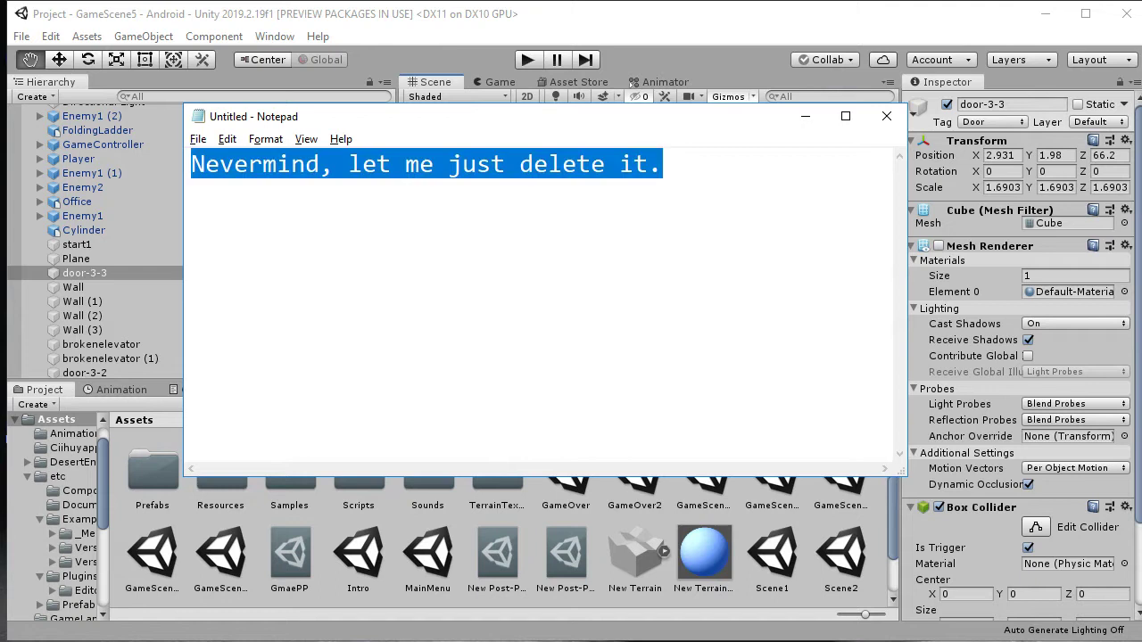
left_click(629, 265)
Delete door-3-3, frame door-3-2 in the Scene view, and save GameScene5.
key("r")
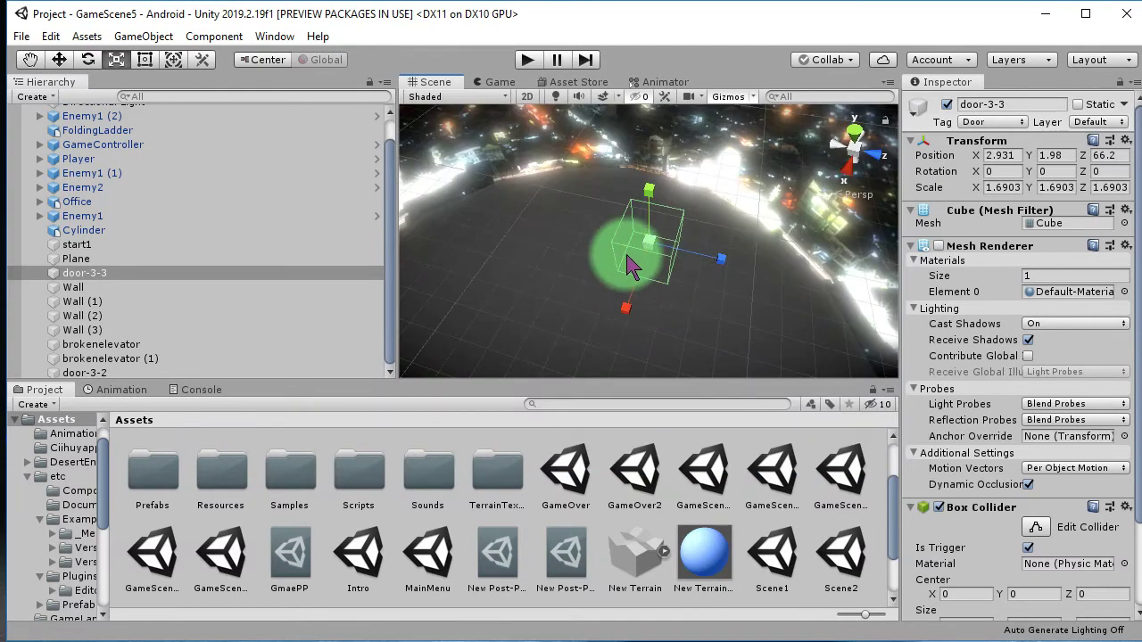
key("Delete")
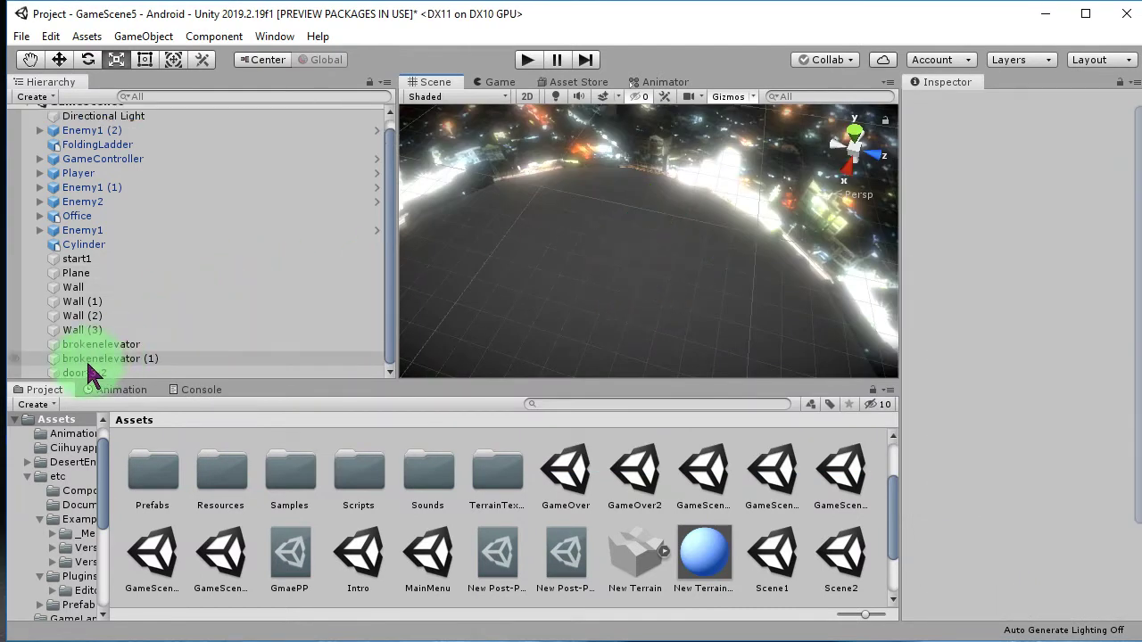
left_click(90, 372)
key("f")
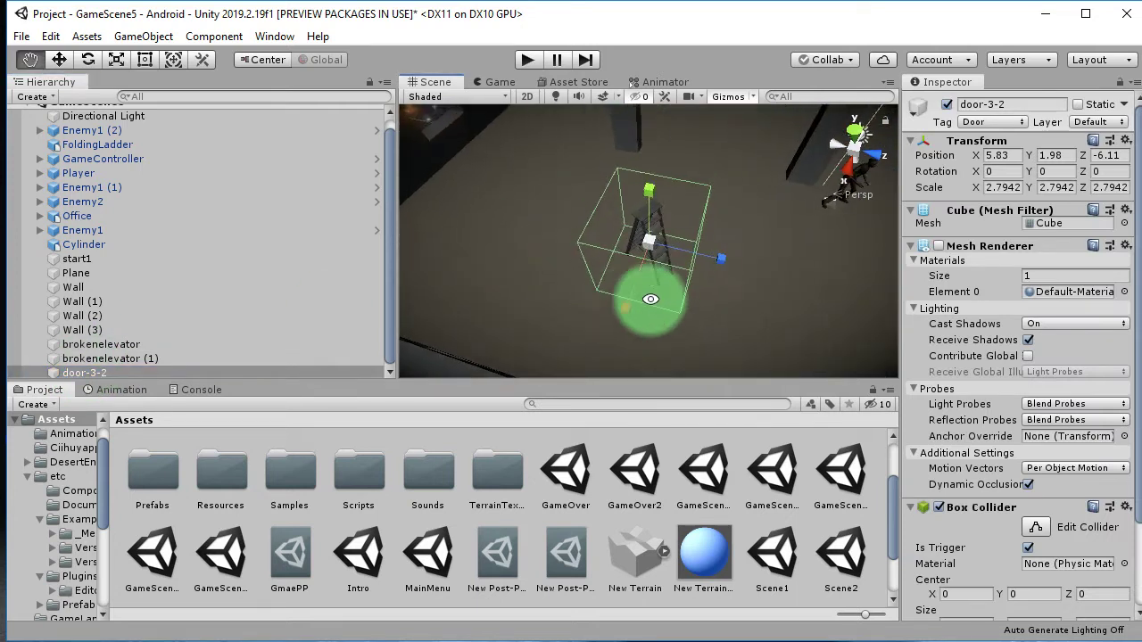
left_click_drag(650, 299, 684, 318, "alt")
scroll(254, 225, "up", 1)
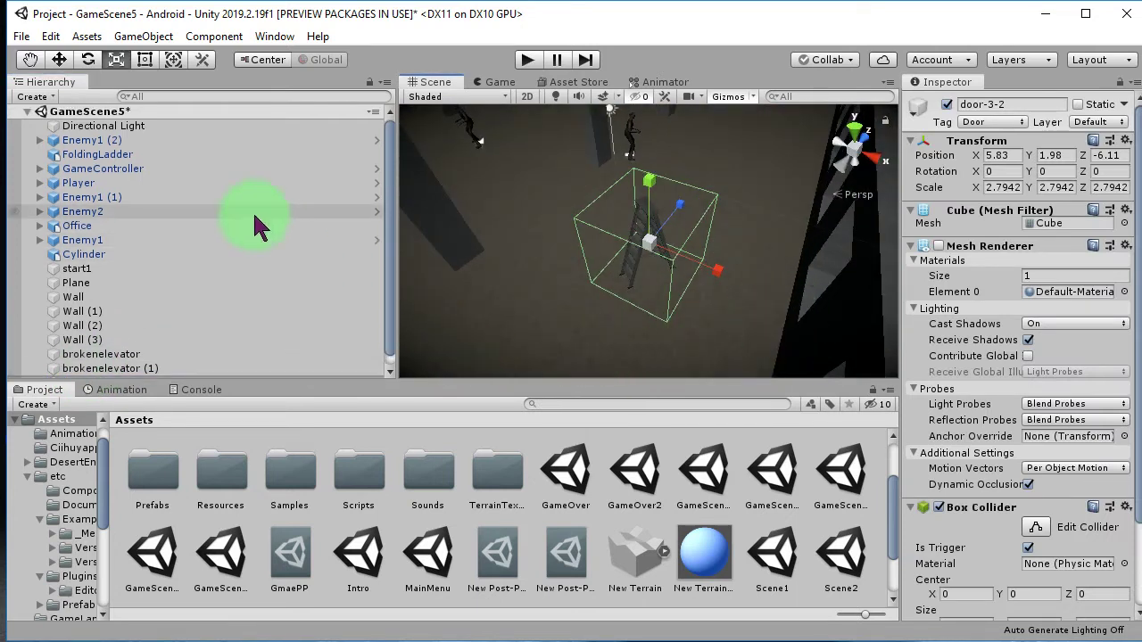
key("ctrl+s")
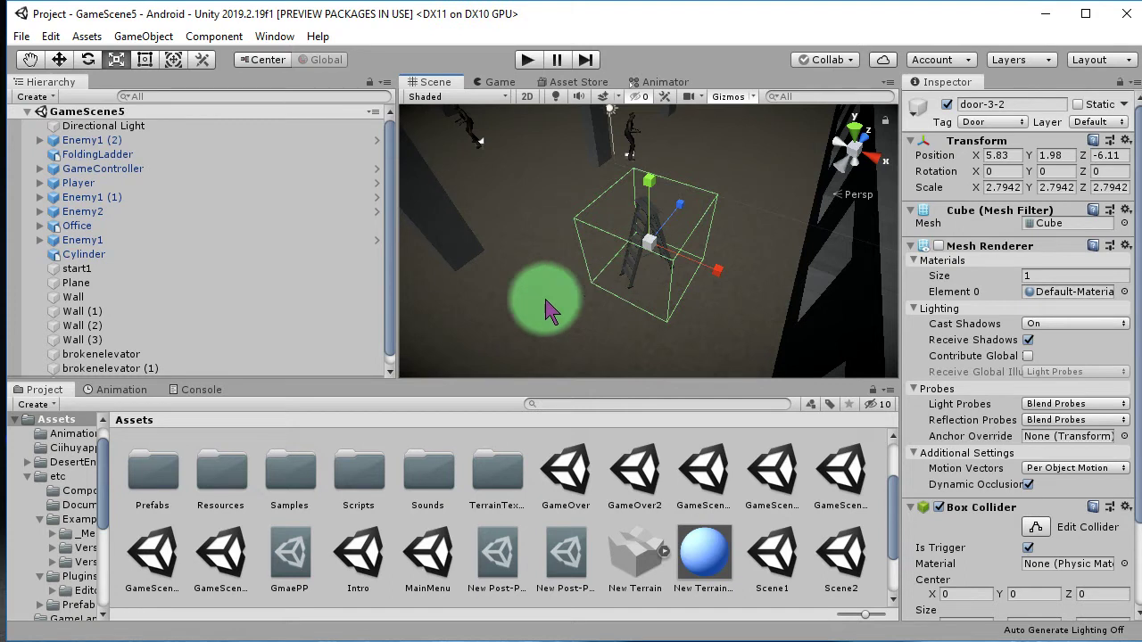
scroll(283, 303, "down", 1)
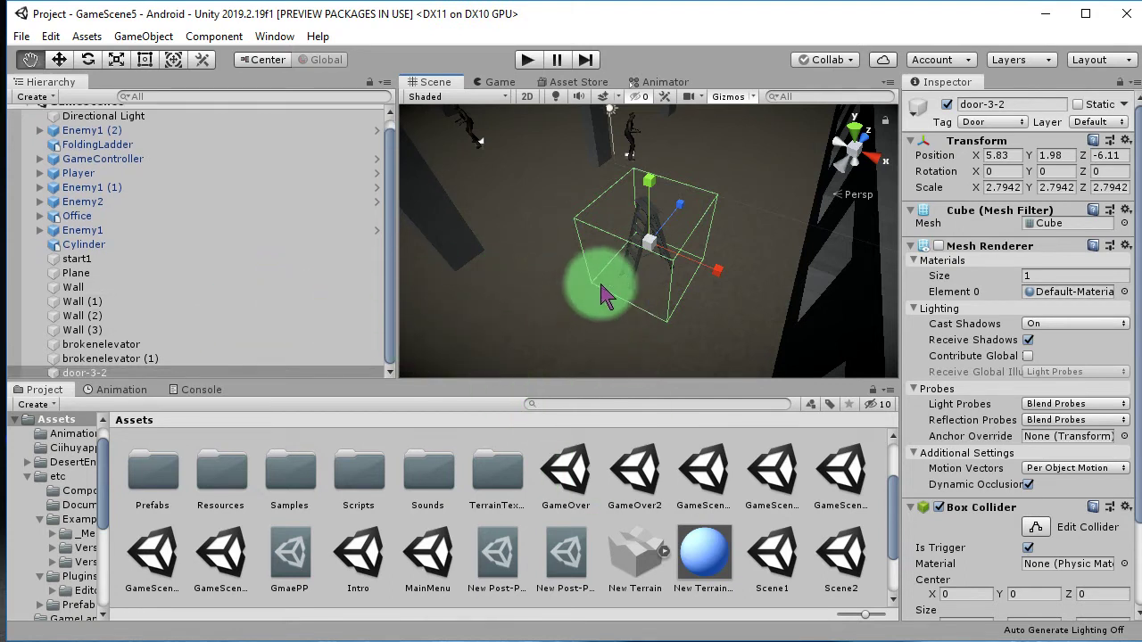
key("alt+Tab")
Note that this door leads to Level 6, Entry Point 1 and becomes door-6-1, with word wrap on.
type("Thi")
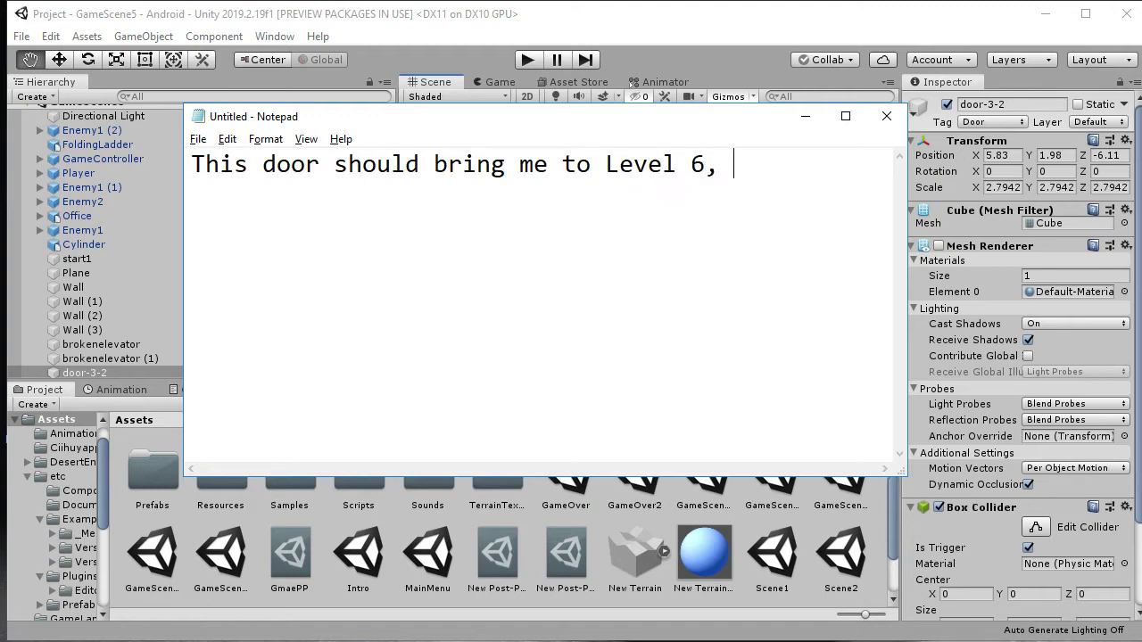
type("t ")
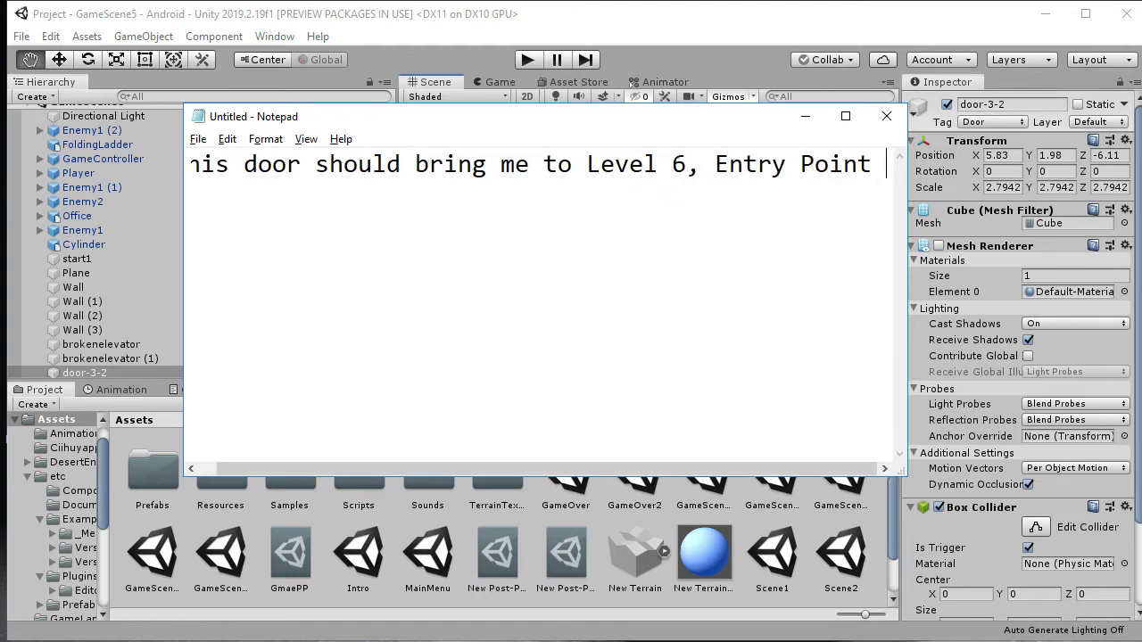
type("1. So ")
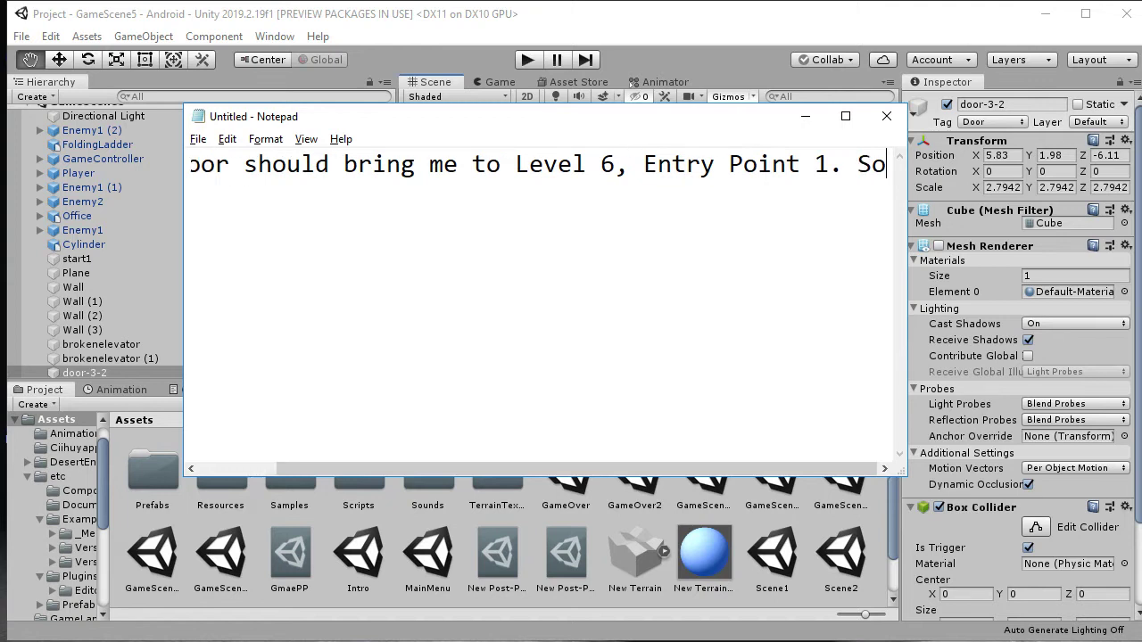
type("I'm going")
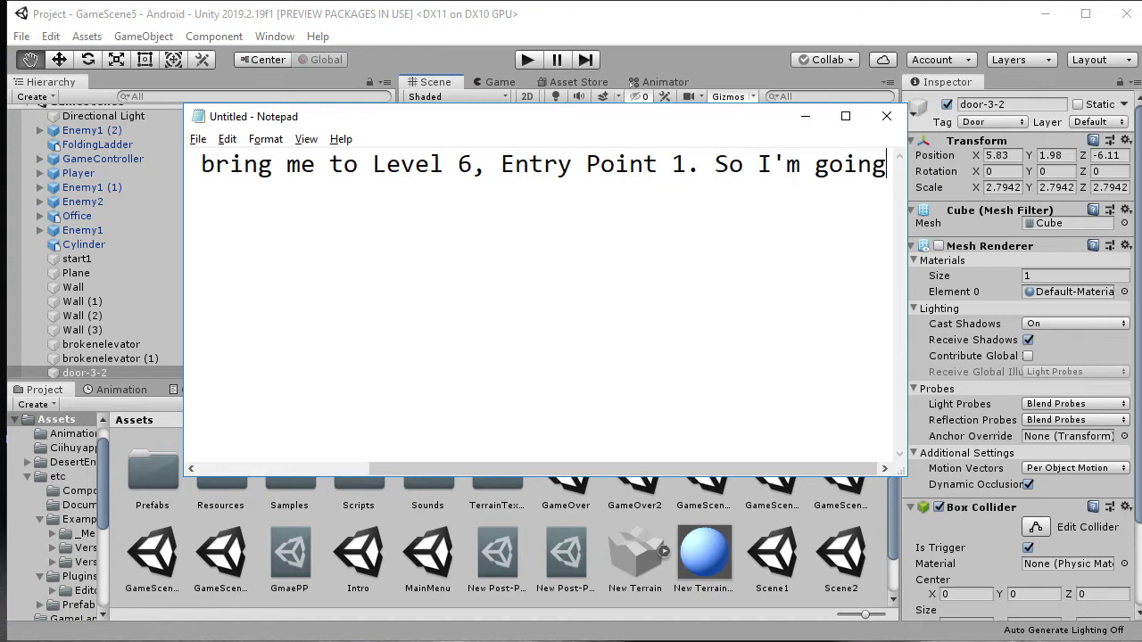
type(" to rename it to door-6-1")
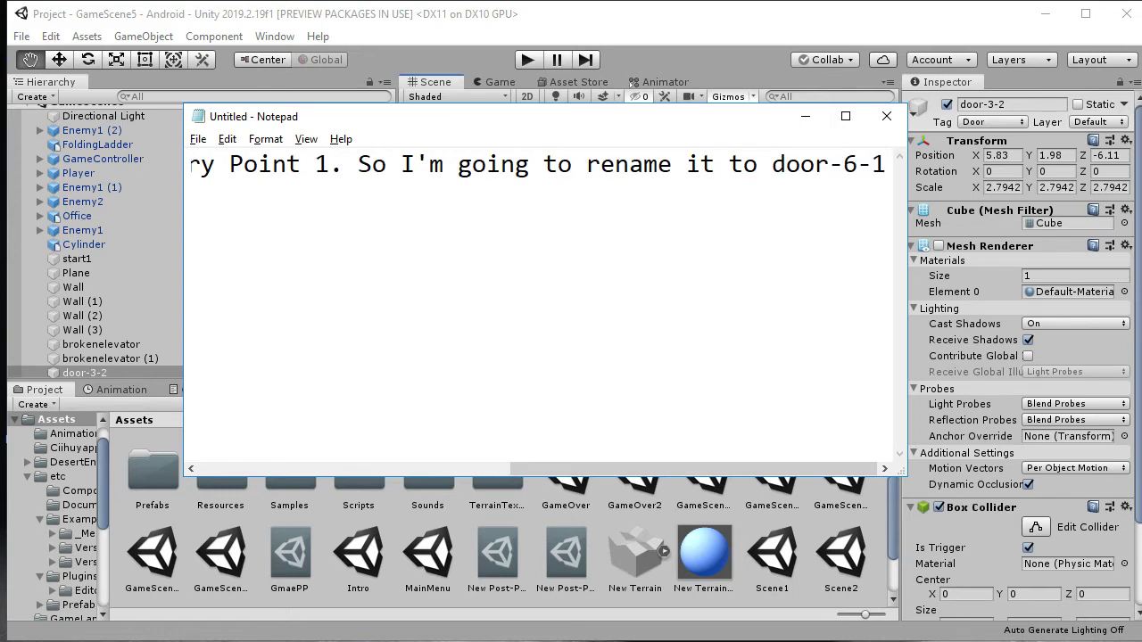
type(".")
left_click(265, 138)
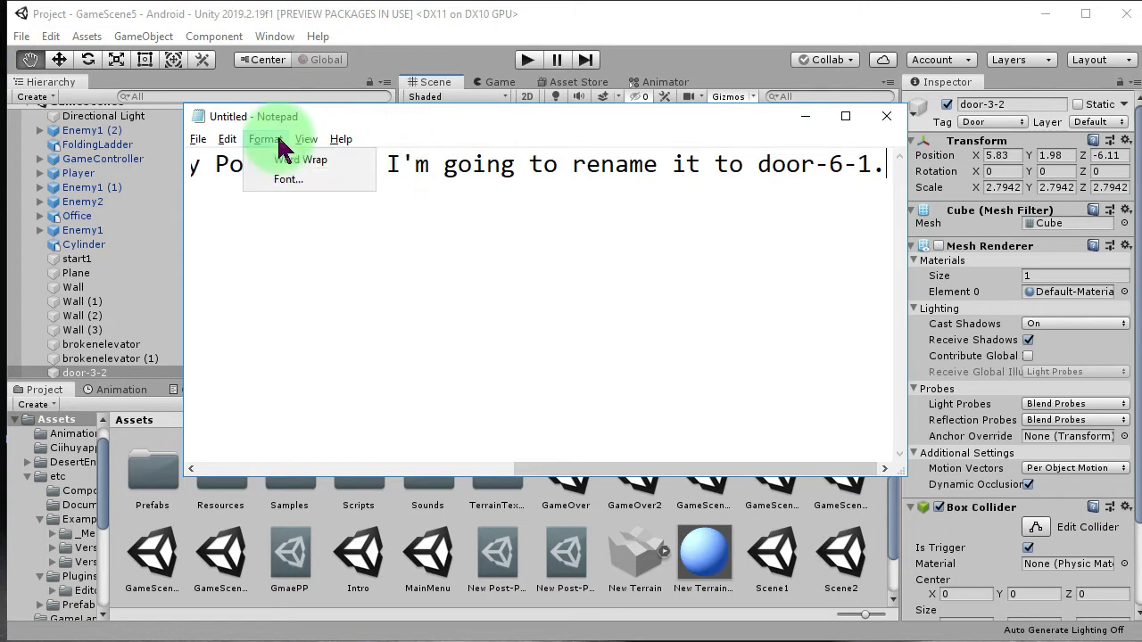
left_click(314, 158)
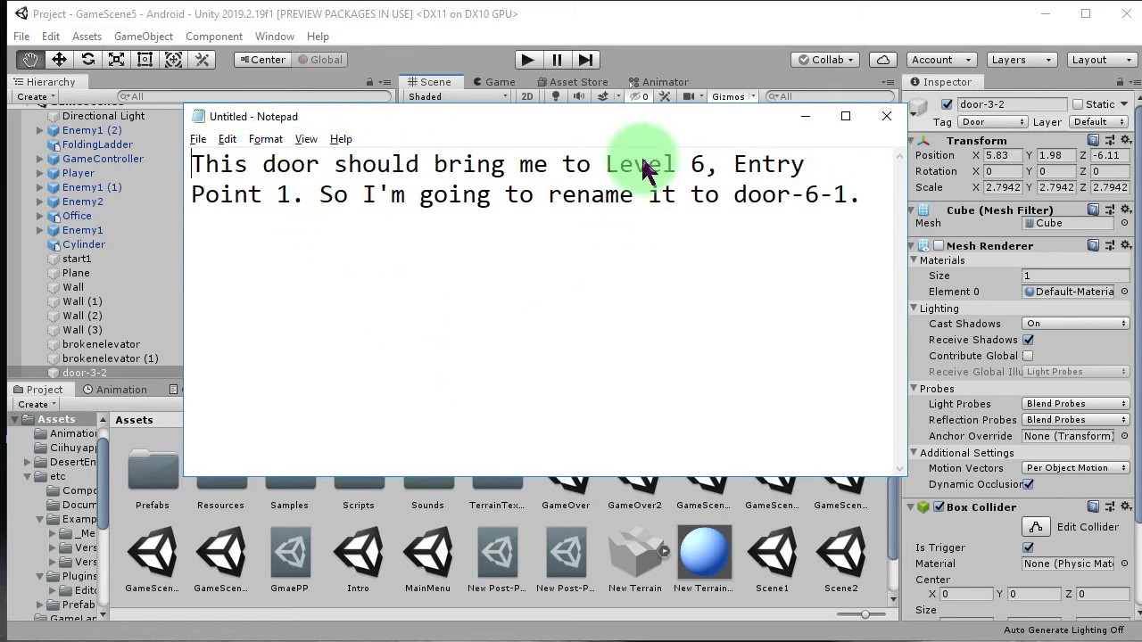
key("ctrl+s")
key("Escape")
left_click(658, 25)
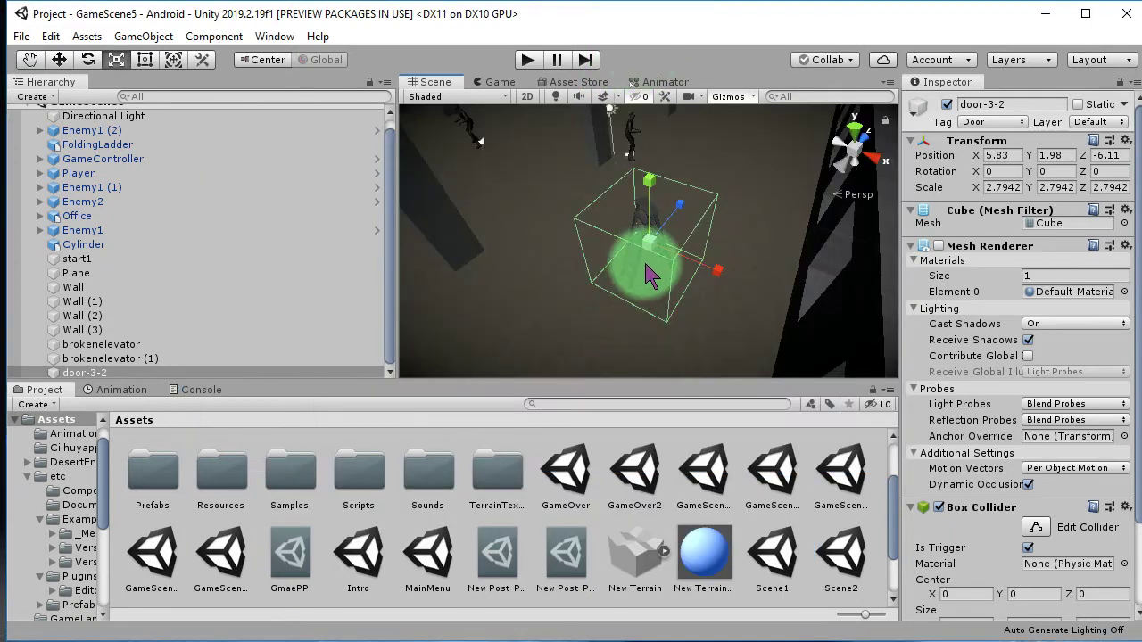
Rename door-3-2 to door-6-1 by changing its digits to 6 and 1.
left_click(133, 375)
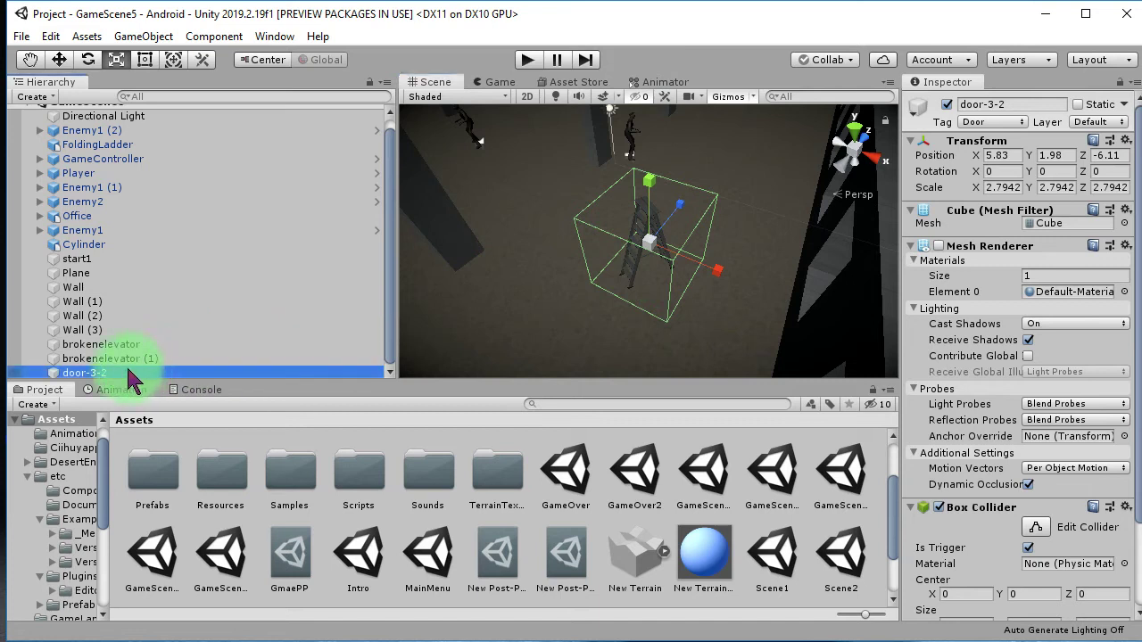
left_click(82, 373)
left_click(82, 373)
key("Right")
key("Right")
key("Delete")
type("6")
key("Right")
key("Delete")
type("1")
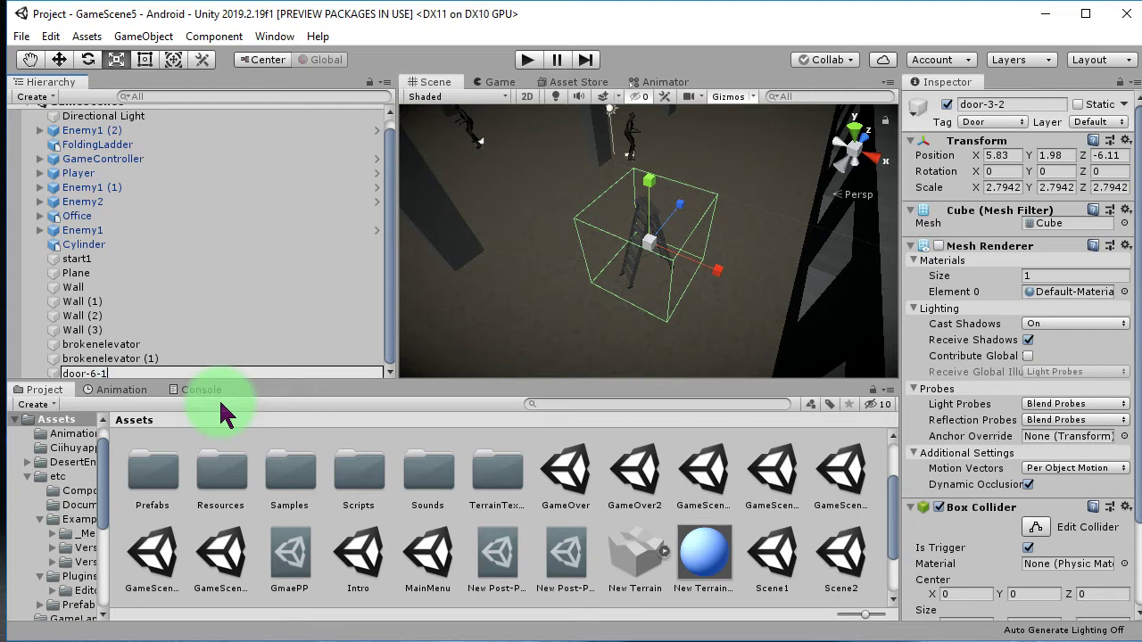
key("Return")
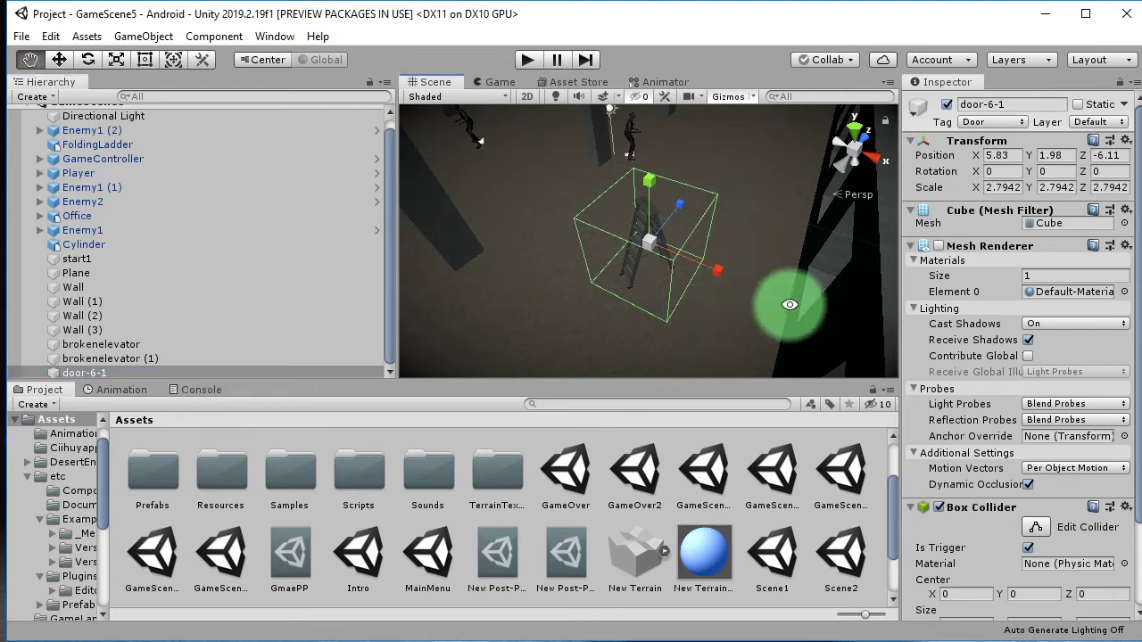
left_click_drag(790, 304, 745, 428, "alt")
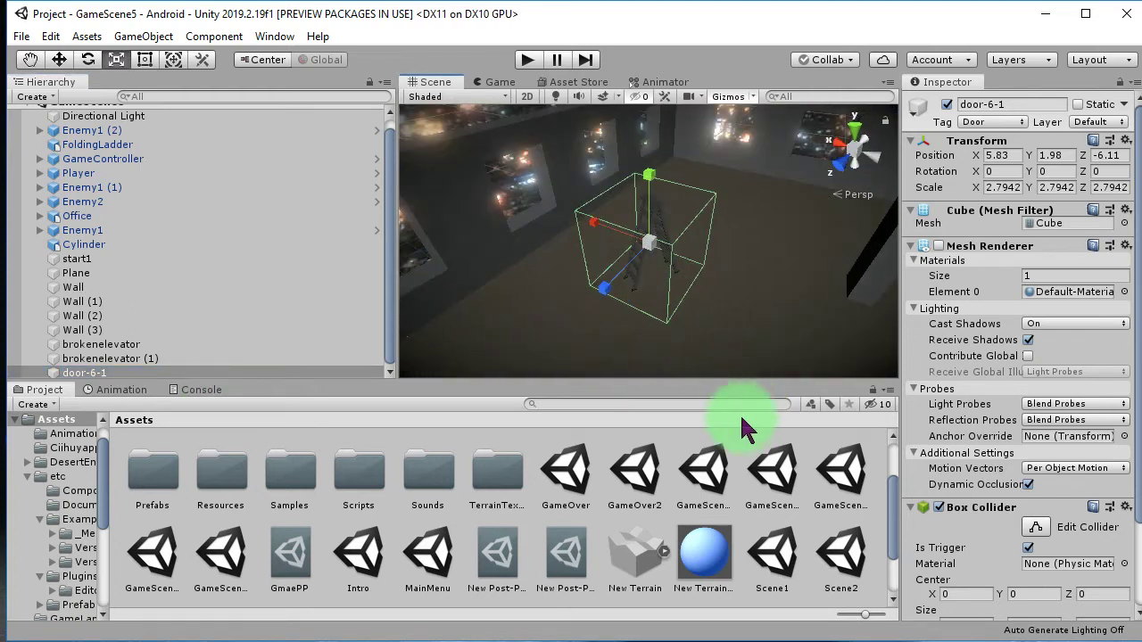
key("alt+Tab")
Replace the note with 'Next step is to make a test scene with name GameScene6'.
key("ctrl+a")
type("N")
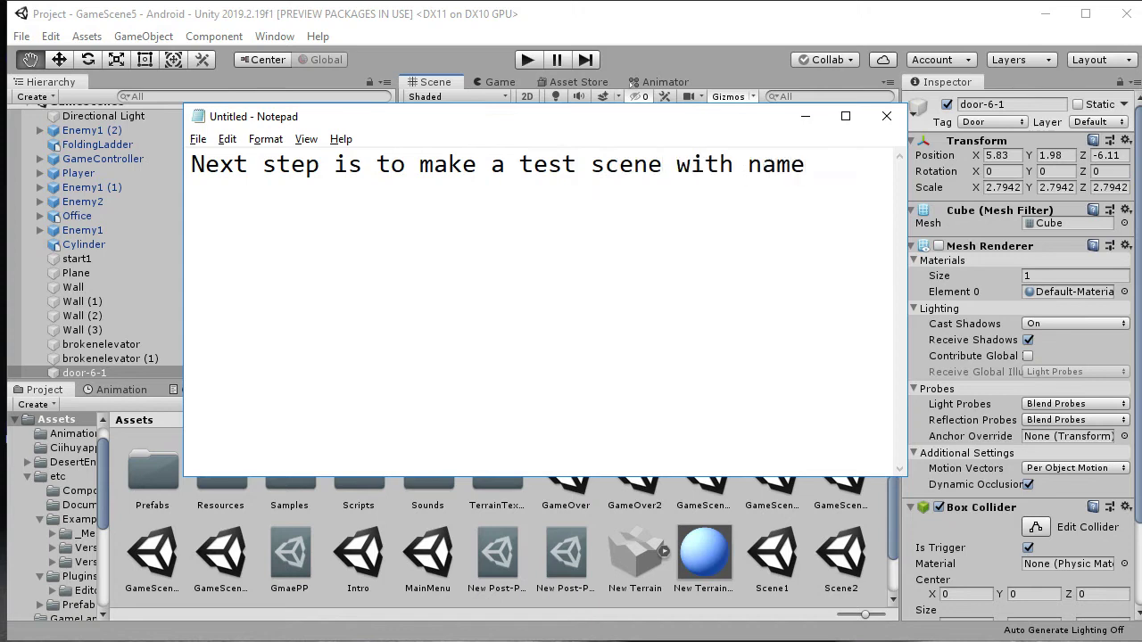
type("meScene6")
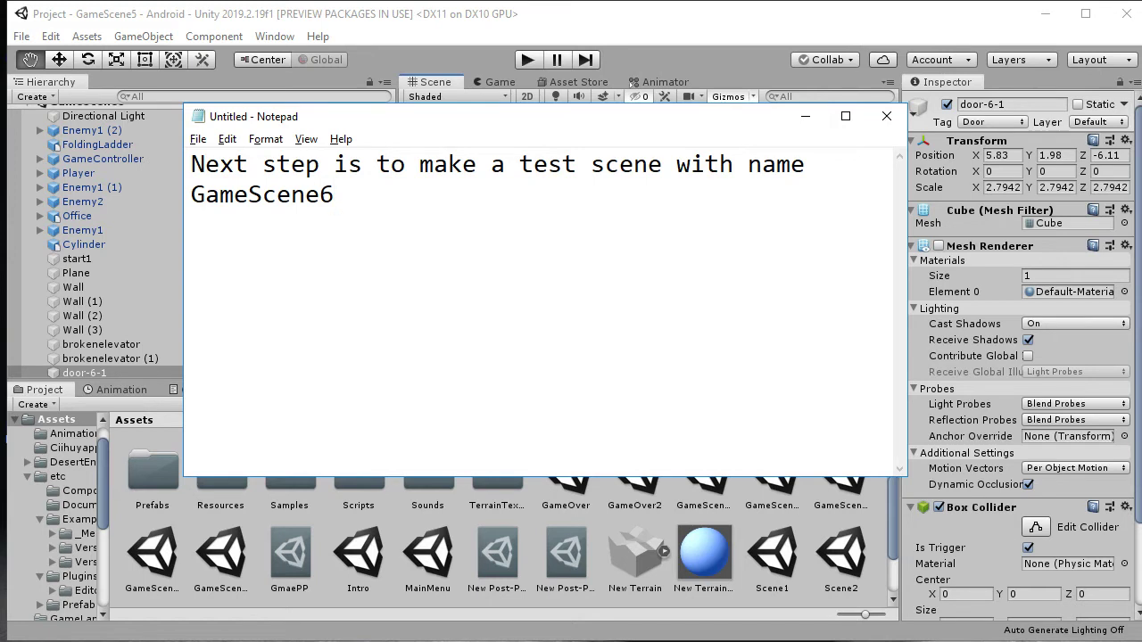
left_click(276, 298)
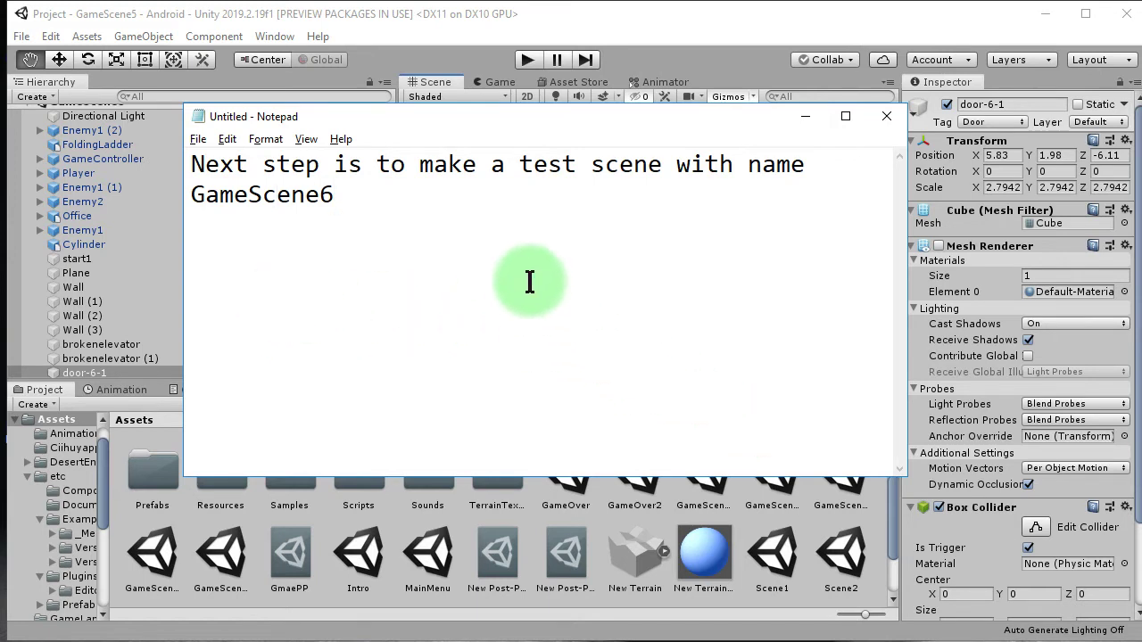
Create a scene asset named GameScene6 in Assets and open it.
left_click(484, 29)
scroll(803, 521, "down", 2)
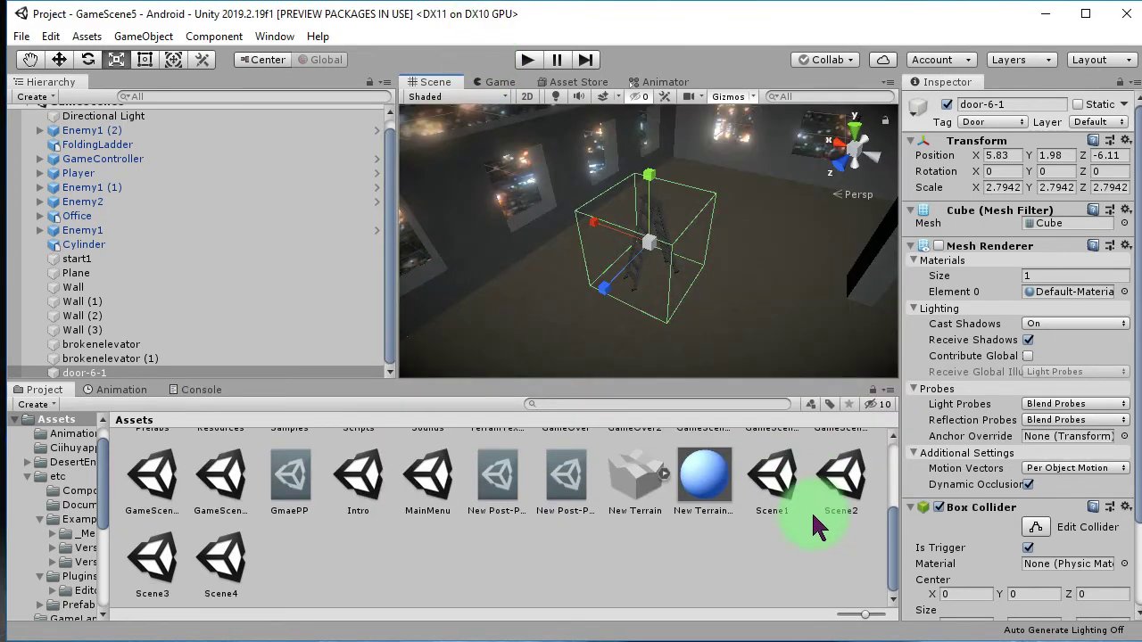
right_click(651, 542)
mouse_move(755, 122)
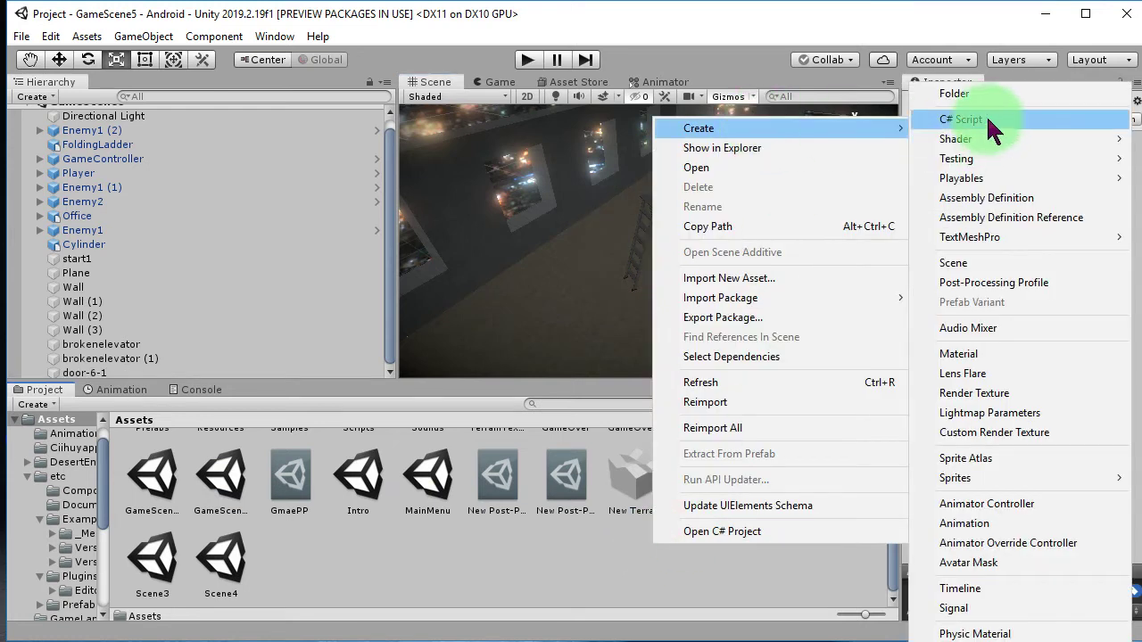
left_click(1006, 263)
type("GameScene")
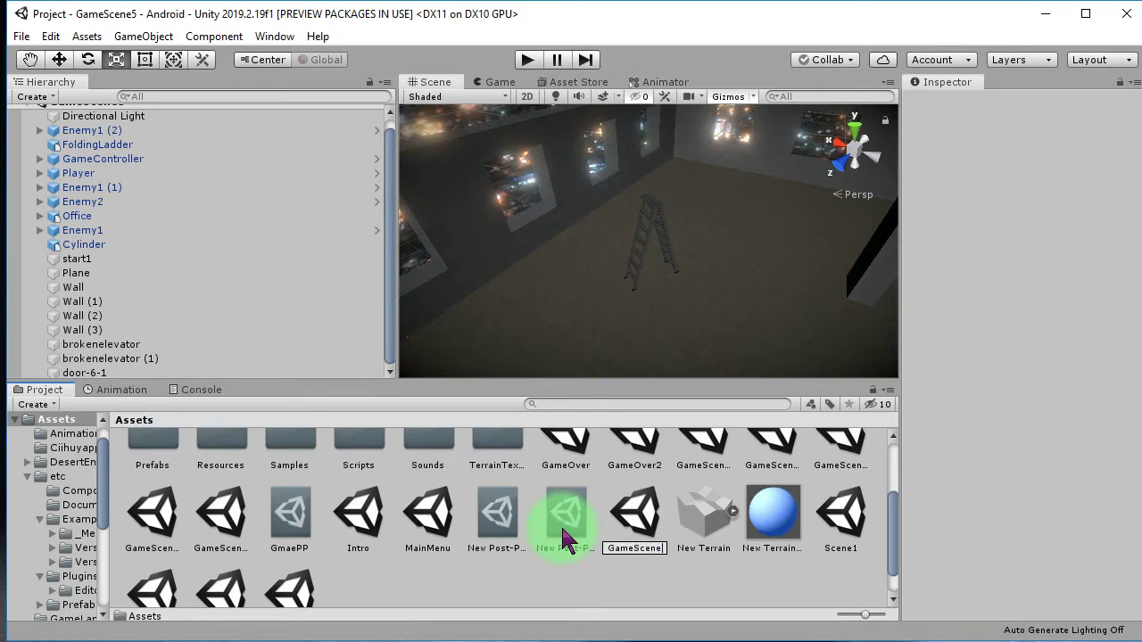
key("Return")
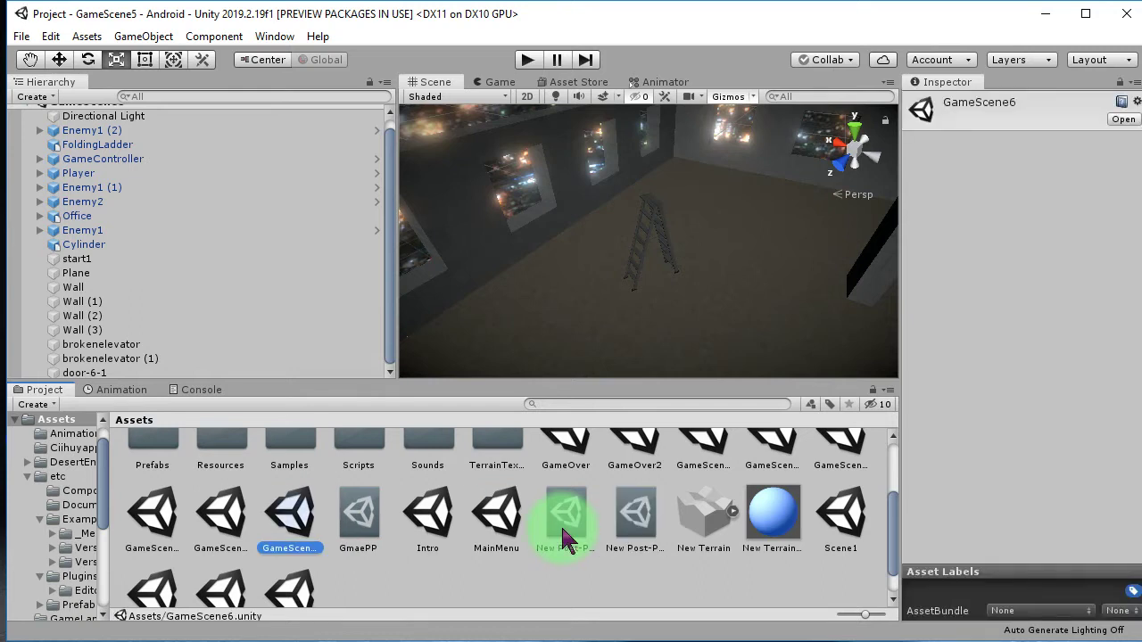
scroll(359, 523, "up", 3)
scroll(354, 523, "down", 4)
scroll(241, 266, "up", 1)
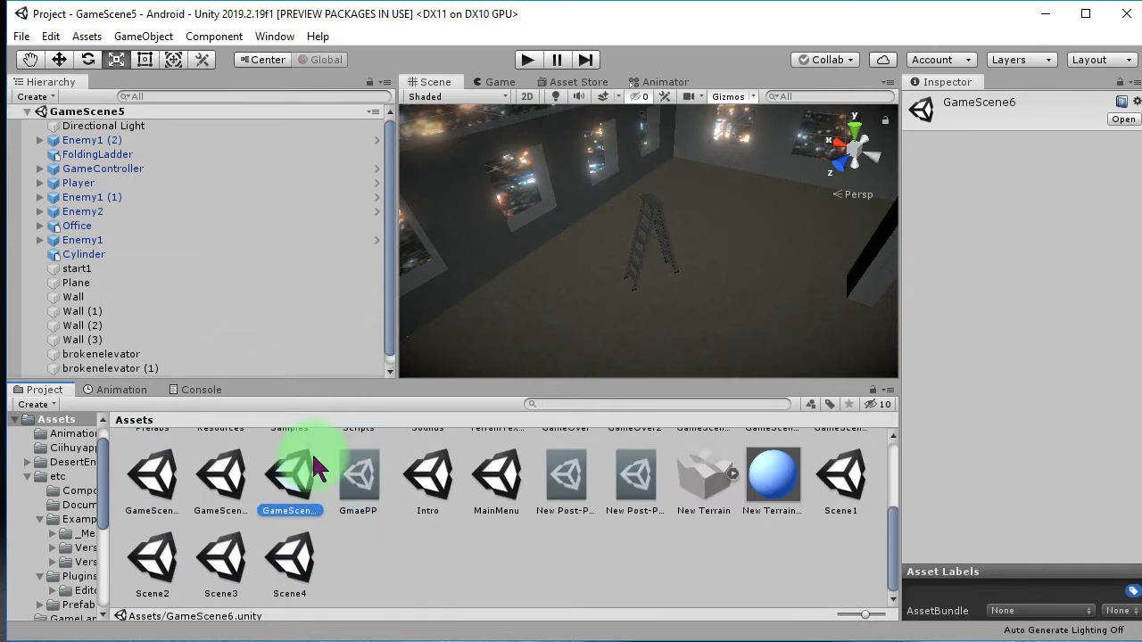
double_click(290, 474)
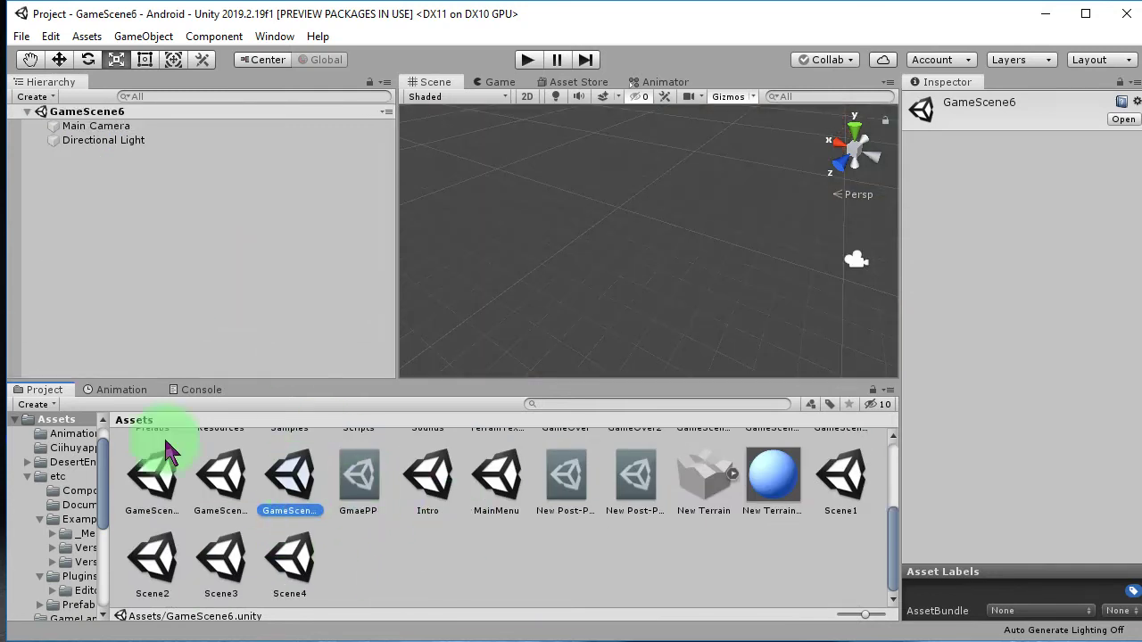
Start a new note beginning 'Don't forget'.
key("alt+Tab")
key("ctrl+a")
type("D")
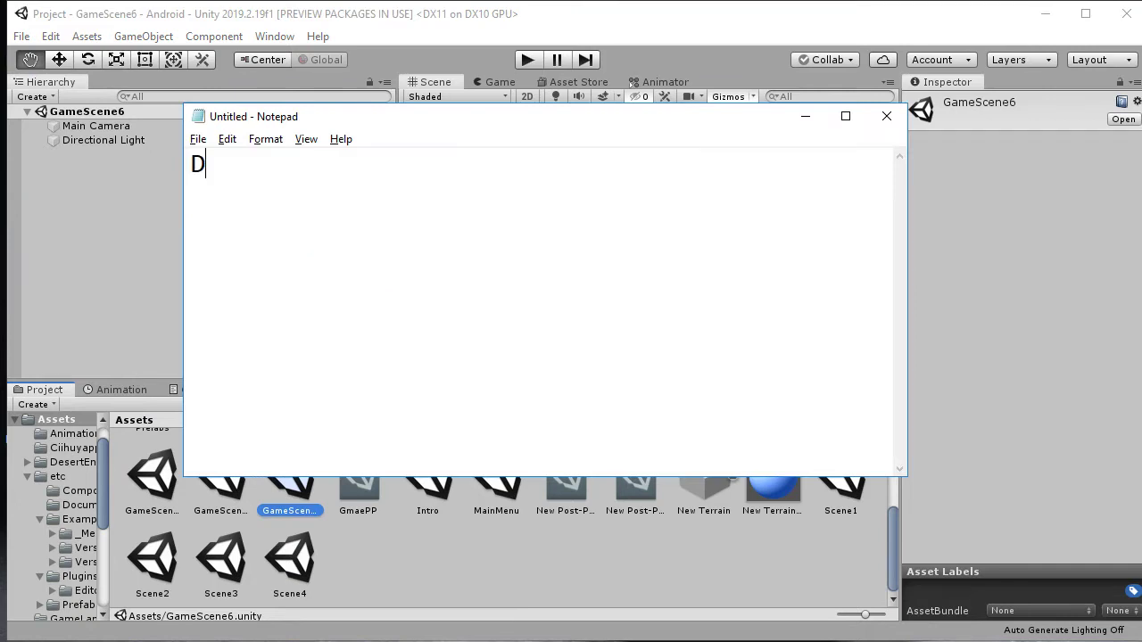
type("on't forget to")
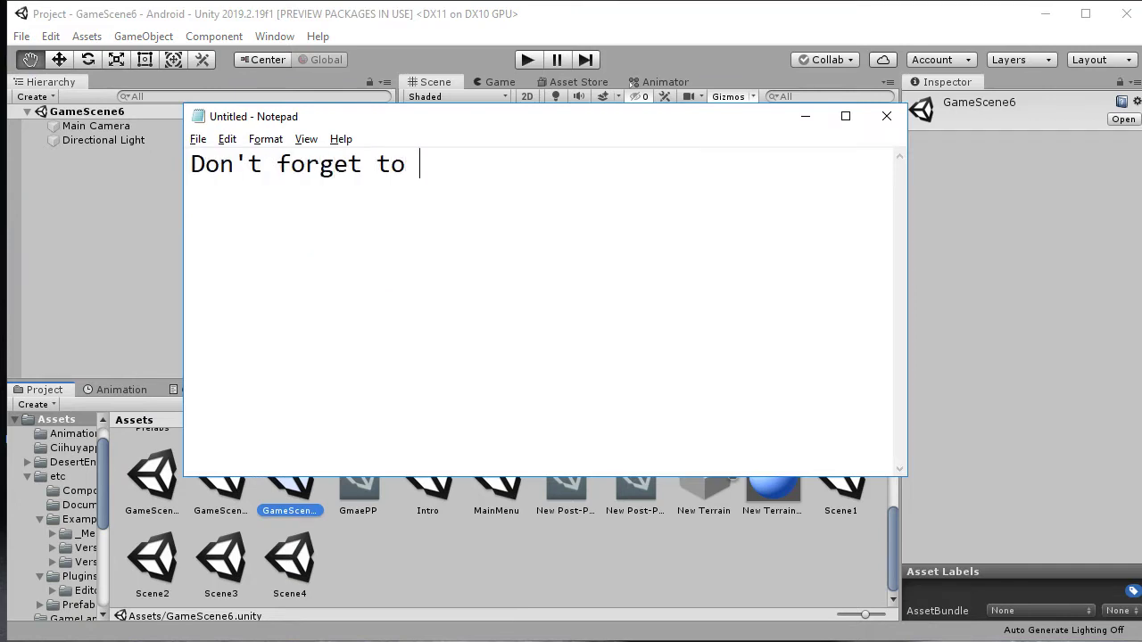
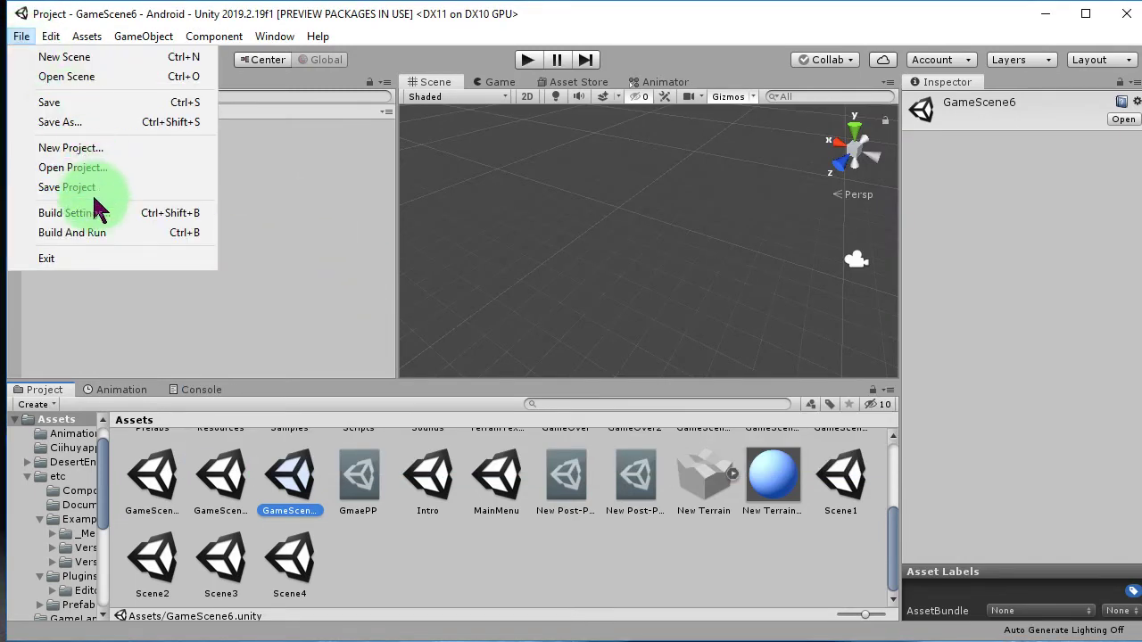
Review the Build Settings window's scene list, then close it.
left_click(101, 212)
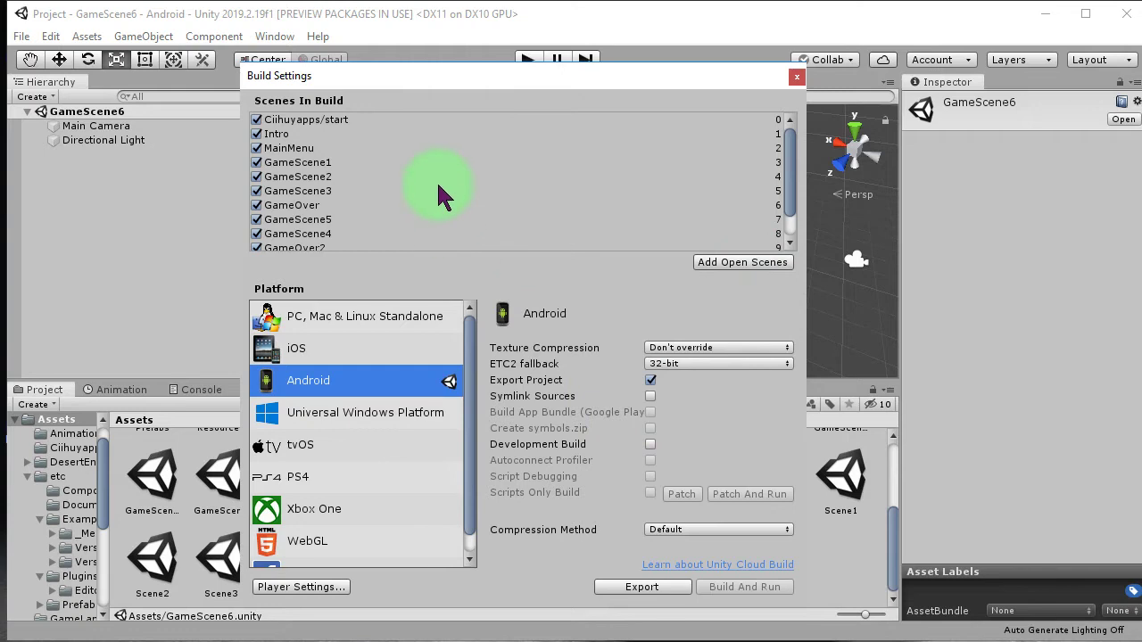
scroll(441, 178, "down", 1)
scroll(400, 205, "up", 1)
scroll(401, 212, "down", 2)
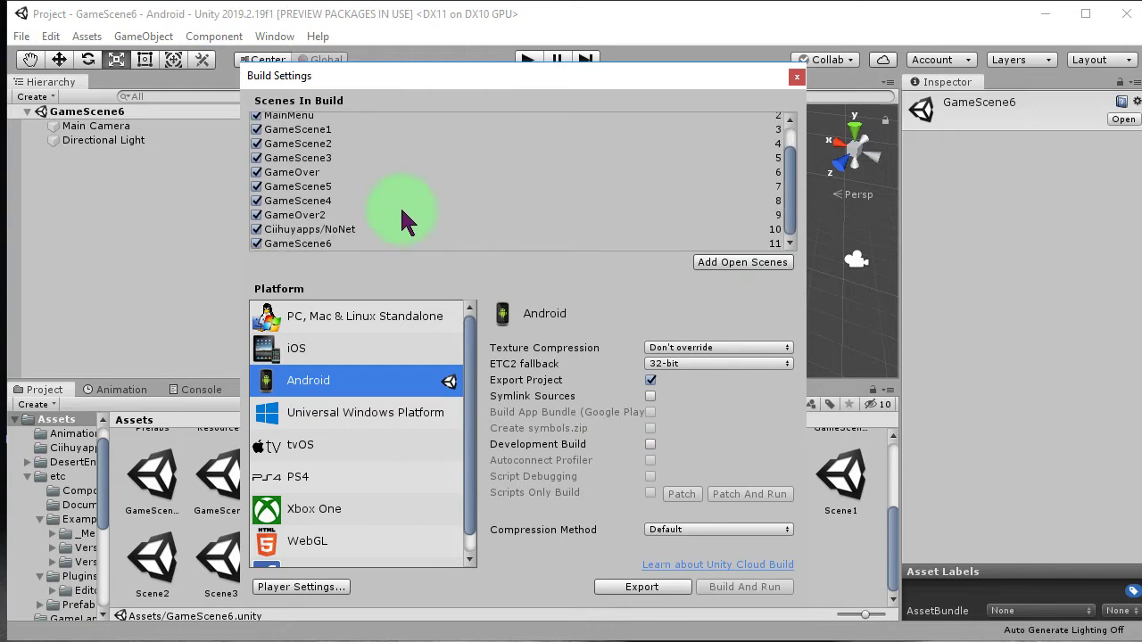
left_click(792, 82)
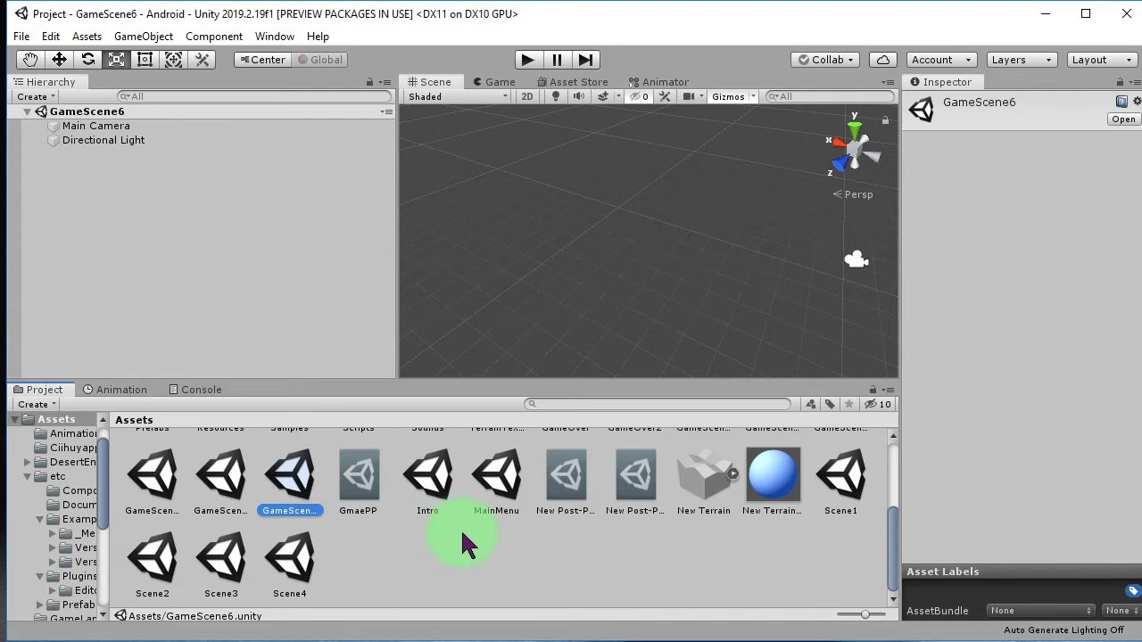
In Notepad, replace the old reminder with a note about the entry point object.
key("alt+Tab")
key("ctrl+a")
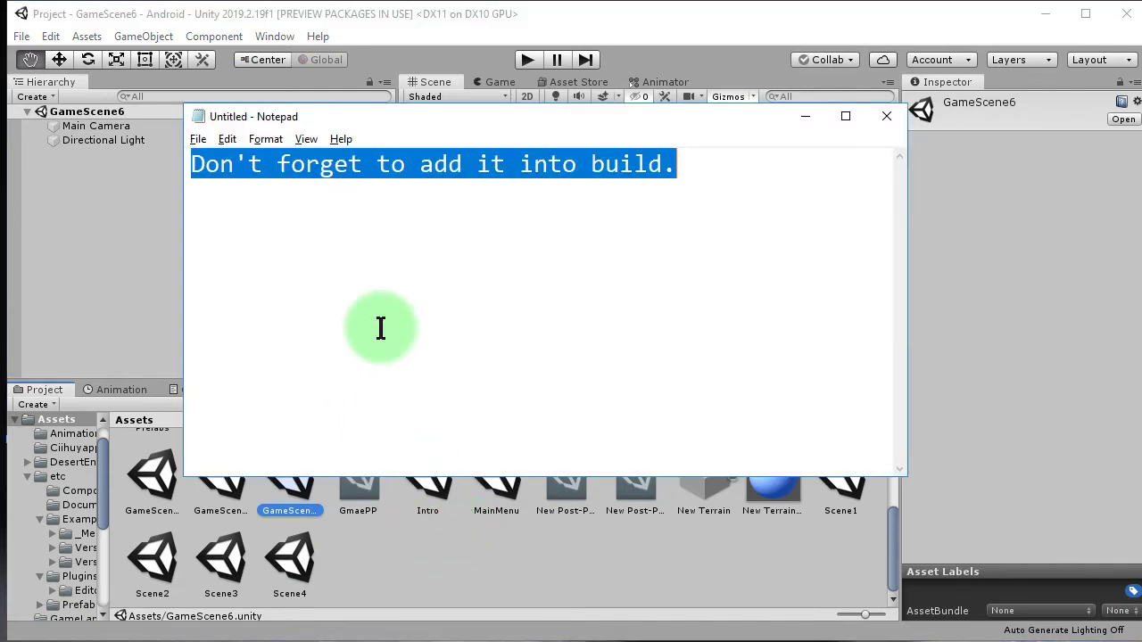
type("I also need an")
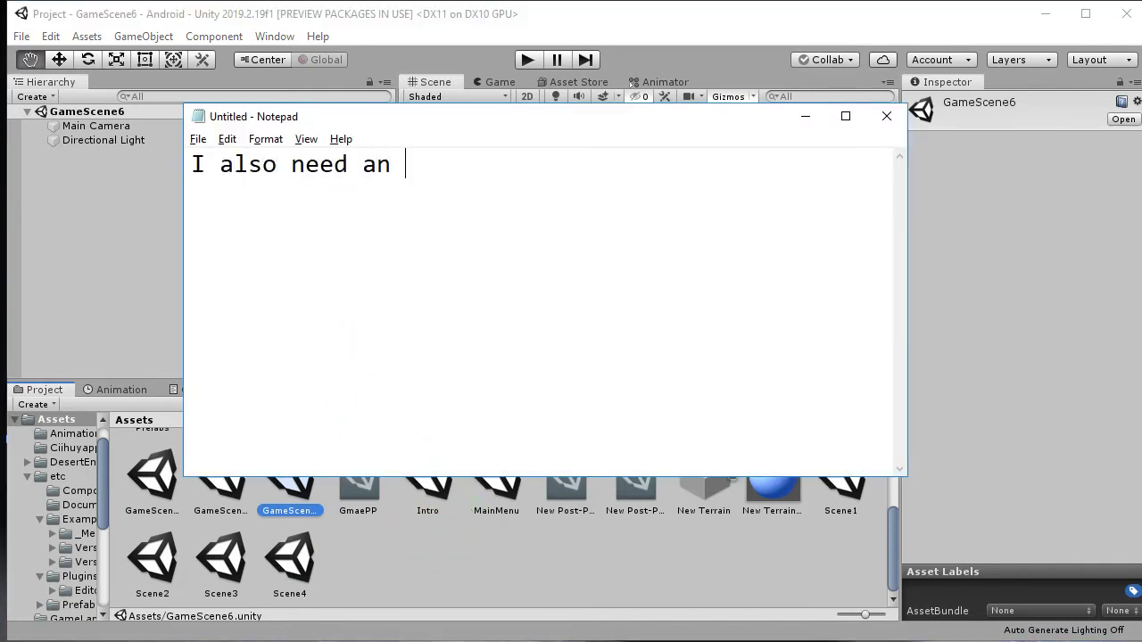
type("object...")
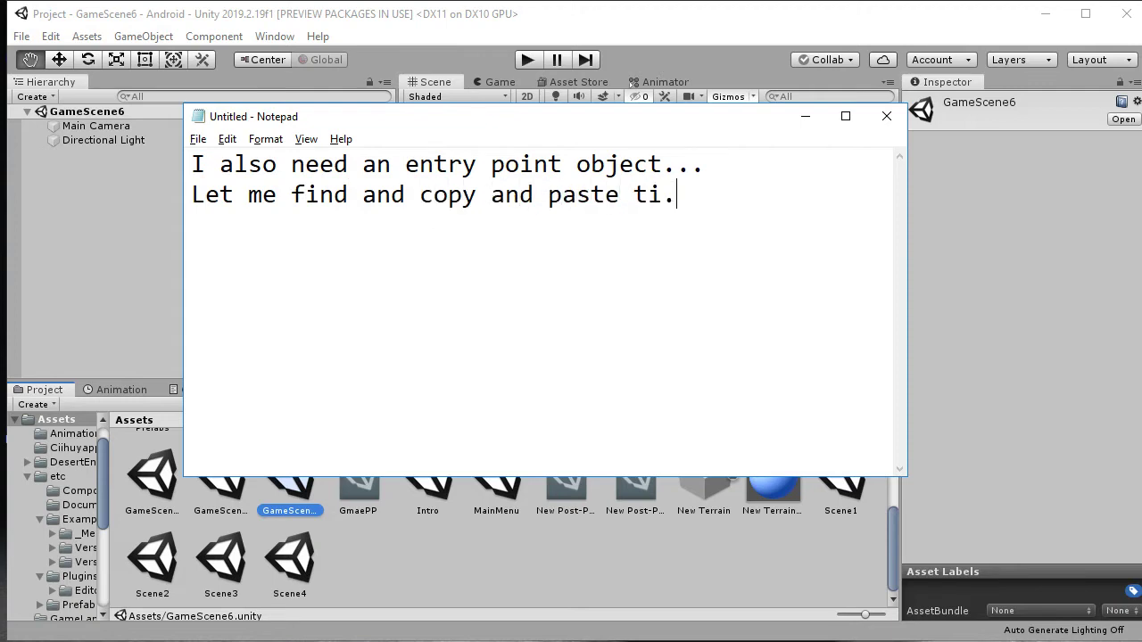
Back in Unity, open GameScene5 and copy its start1 object.
key("alt+Tab")
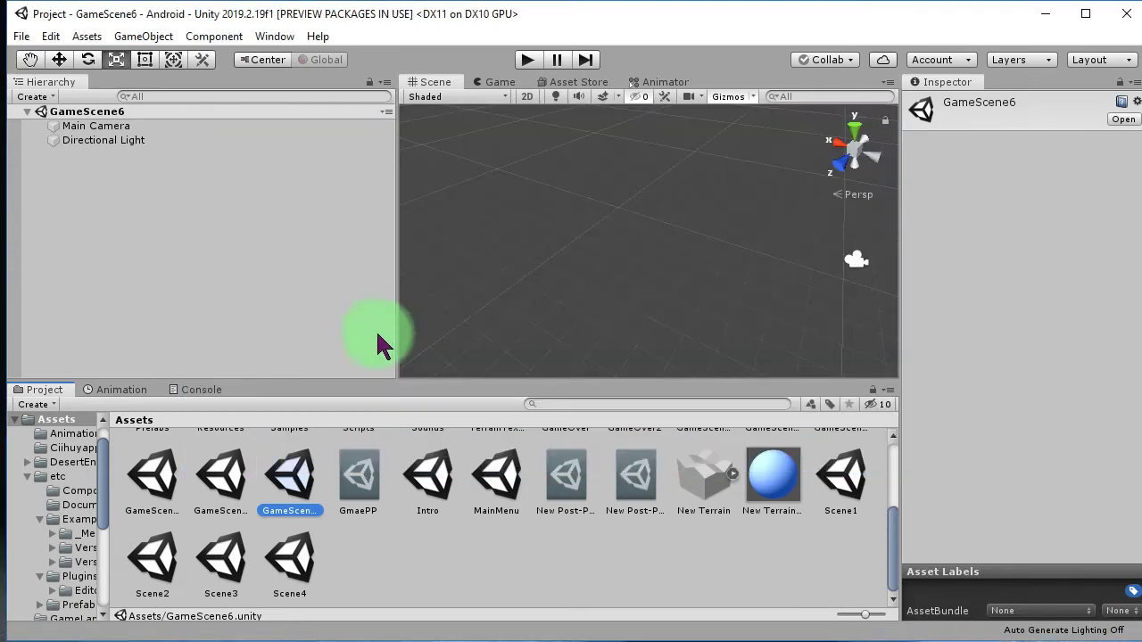
double_click(221, 478)
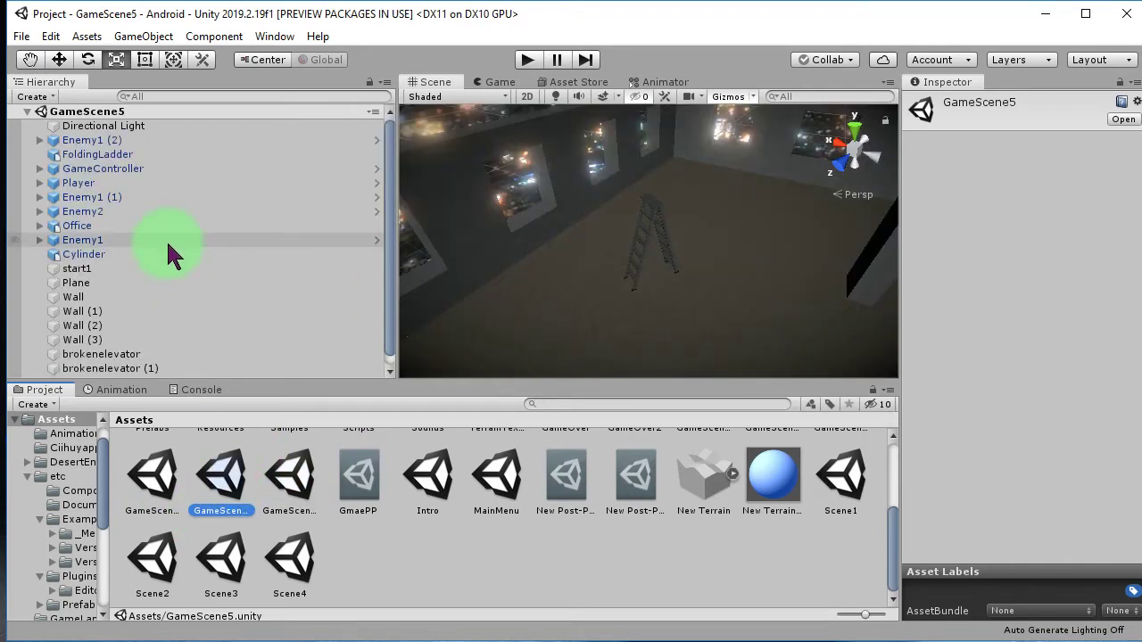
scroll(167, 259, "down", 1)
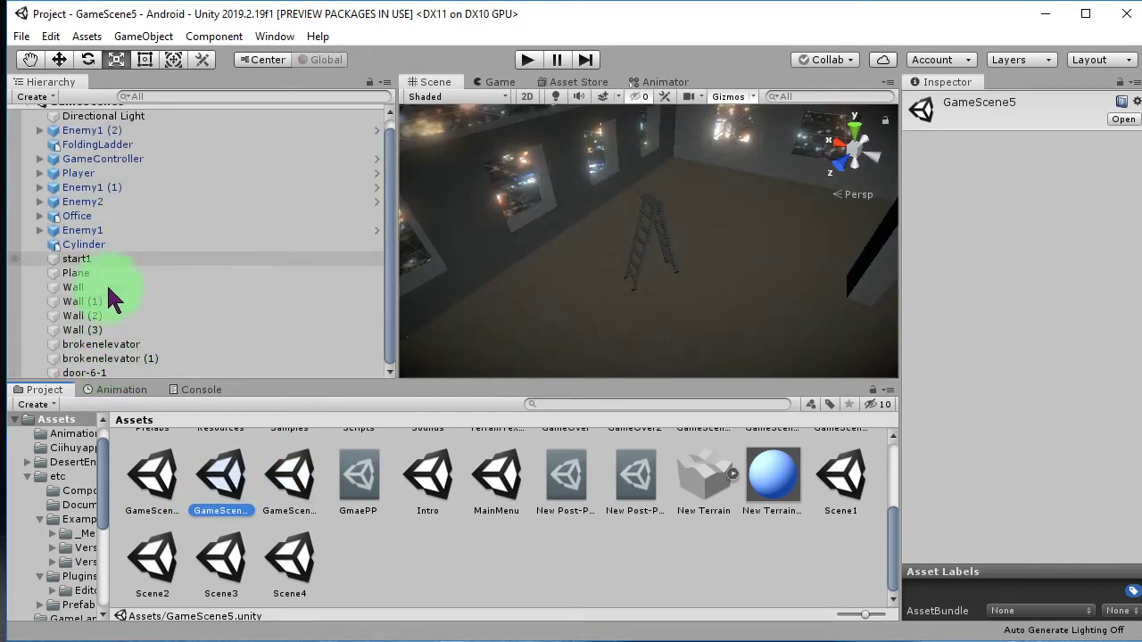
scroll(179, 268, "up", 1)
scroll(157, 305, "down", 1)
left_click(99, 259)
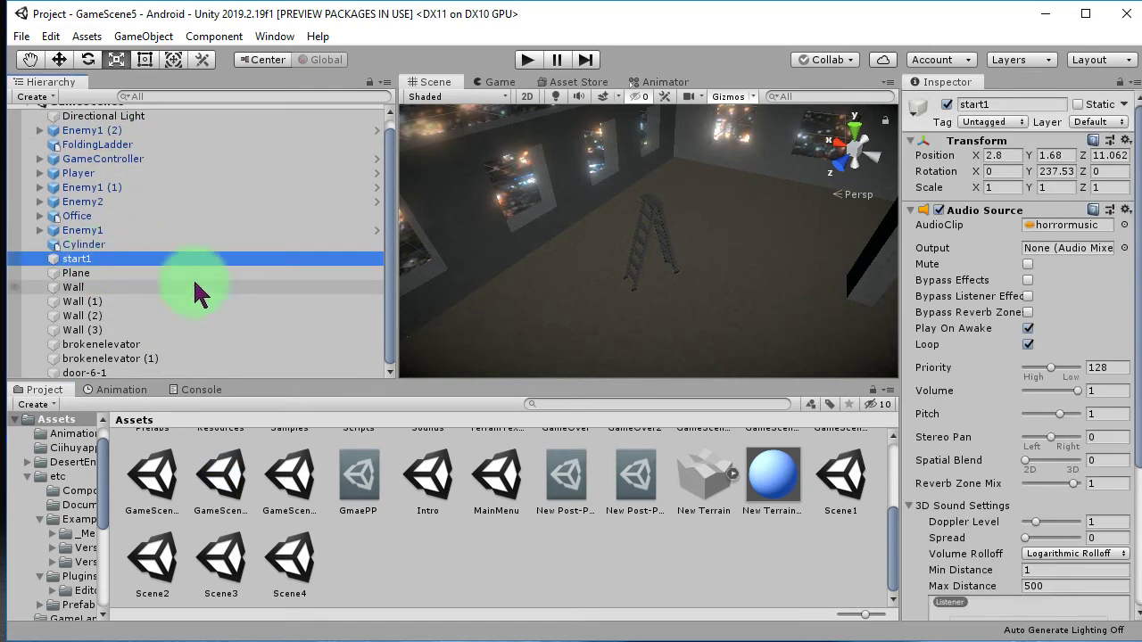
right_click(95, 259)
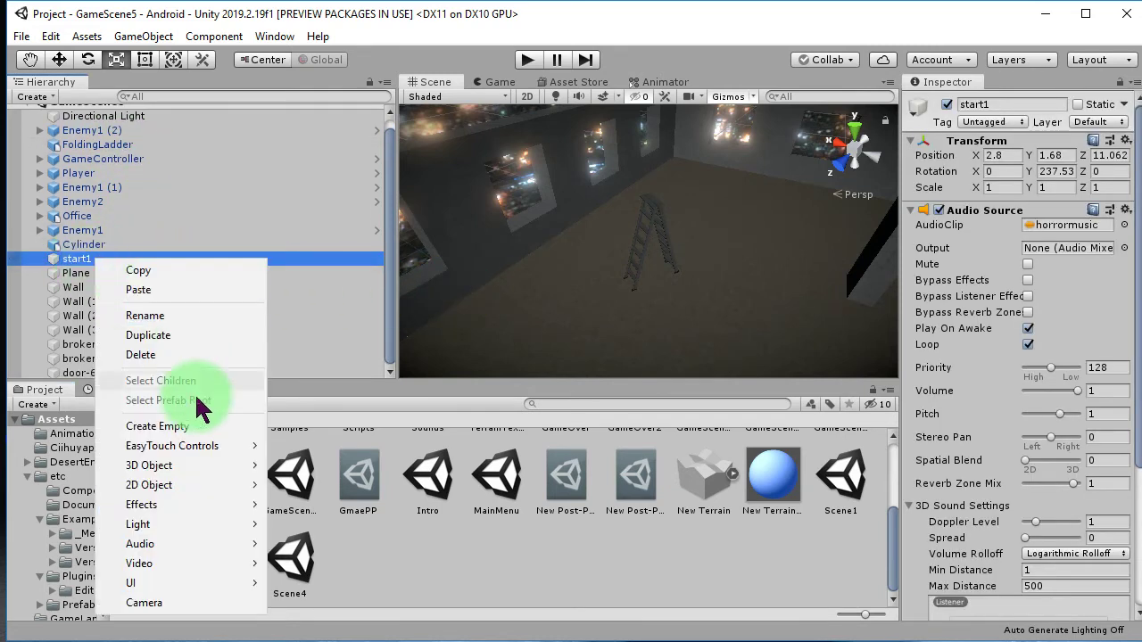
key("Escape")
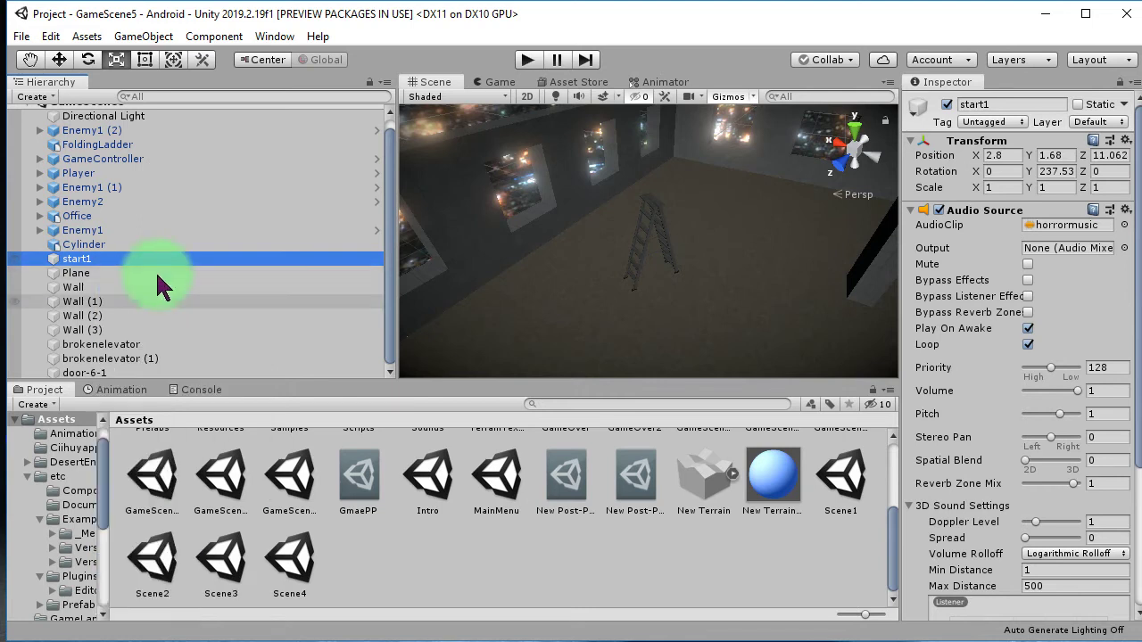
Open GameScene6 and paste start1 into its Hierarchy.
left_click(528, 562)
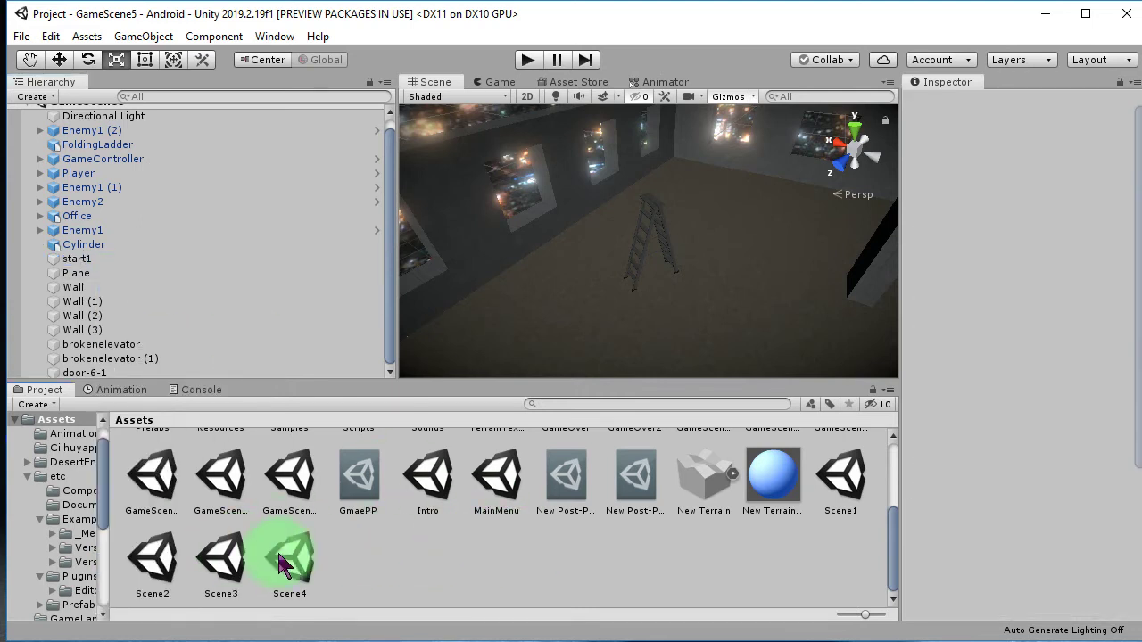
left_click(291, 556)
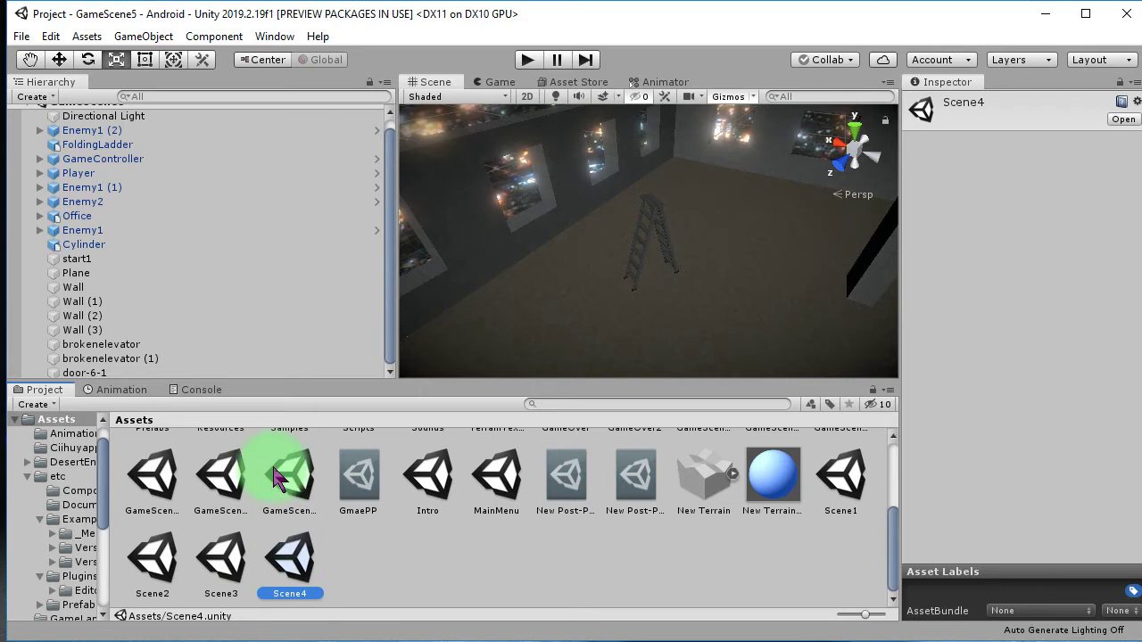
double_click(289, 473)
left_click(230, 258)
key("ctrl+v")
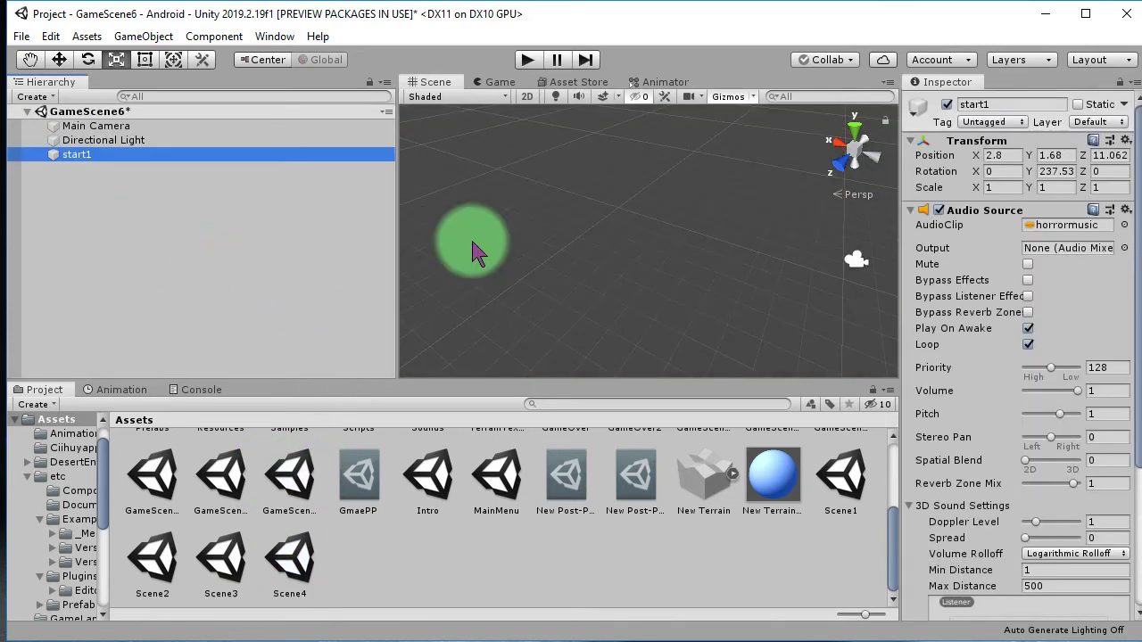
Orbit GameScene6's view and select start1 with the Move tool active.
mouse_move(548, 255)
right_mouse_down()
mouse_move(652, 277)
mouse_move(622, 313)
right_mouse_up()
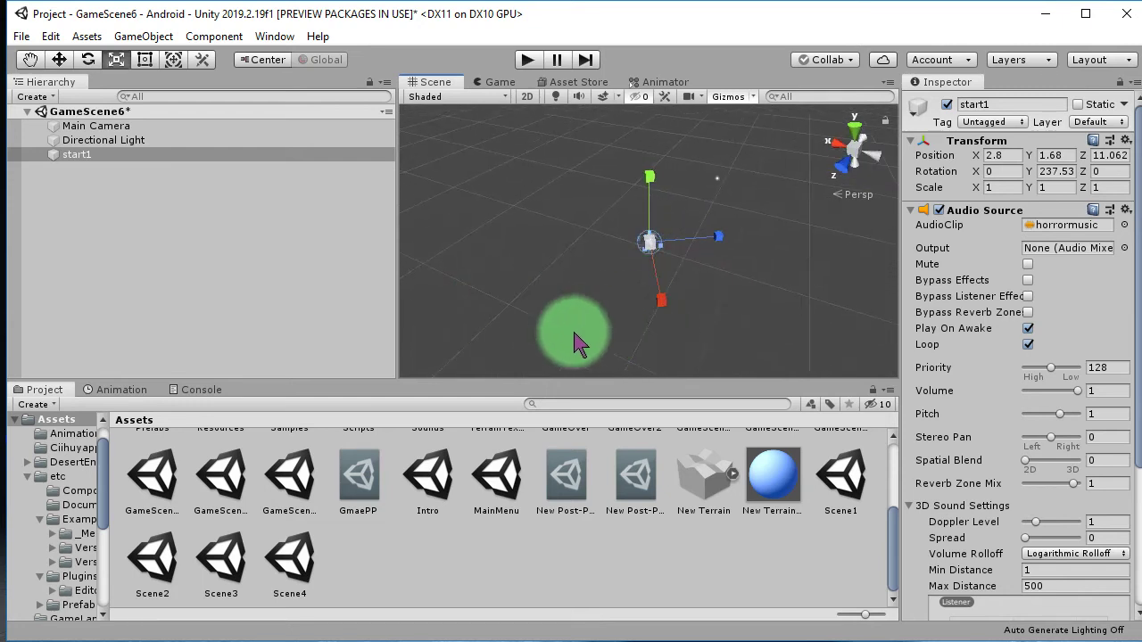
left_click(647, 254)
left_click(98, 156)
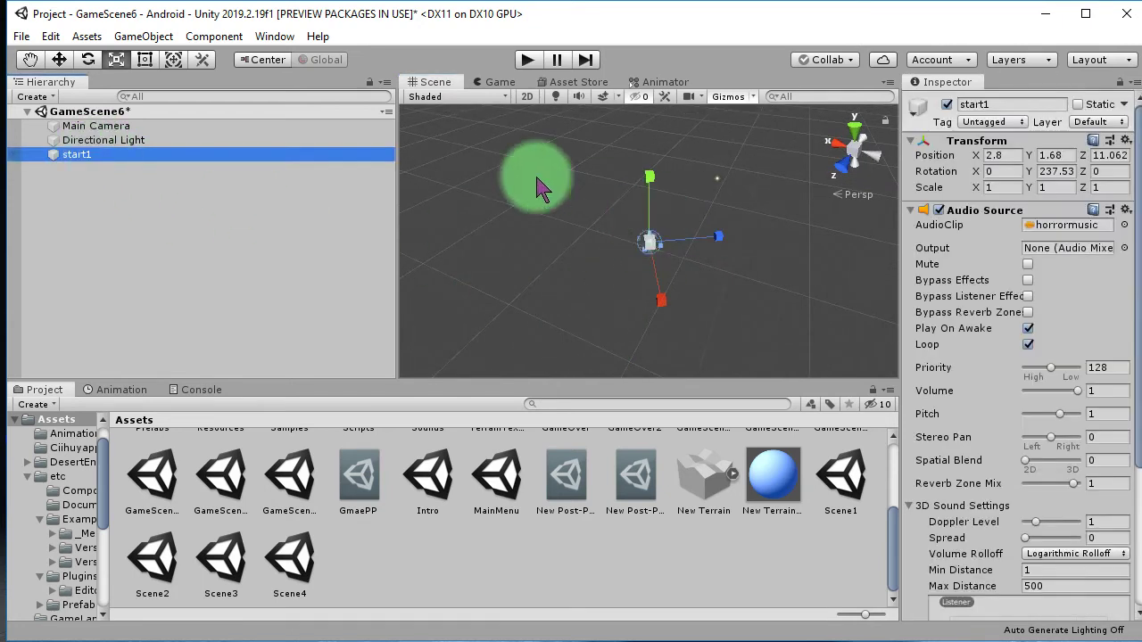
left_click(58, 60)
mouse_move(637, 288)
right_mouse_down()
mouse_move(692, 303)
mouse_move(549, 297)
mouse_move(693, 199)
mouse_move(543, 173)
mouse_move(533, 191)
mouse_move(625, 216)
right_mouse_up()
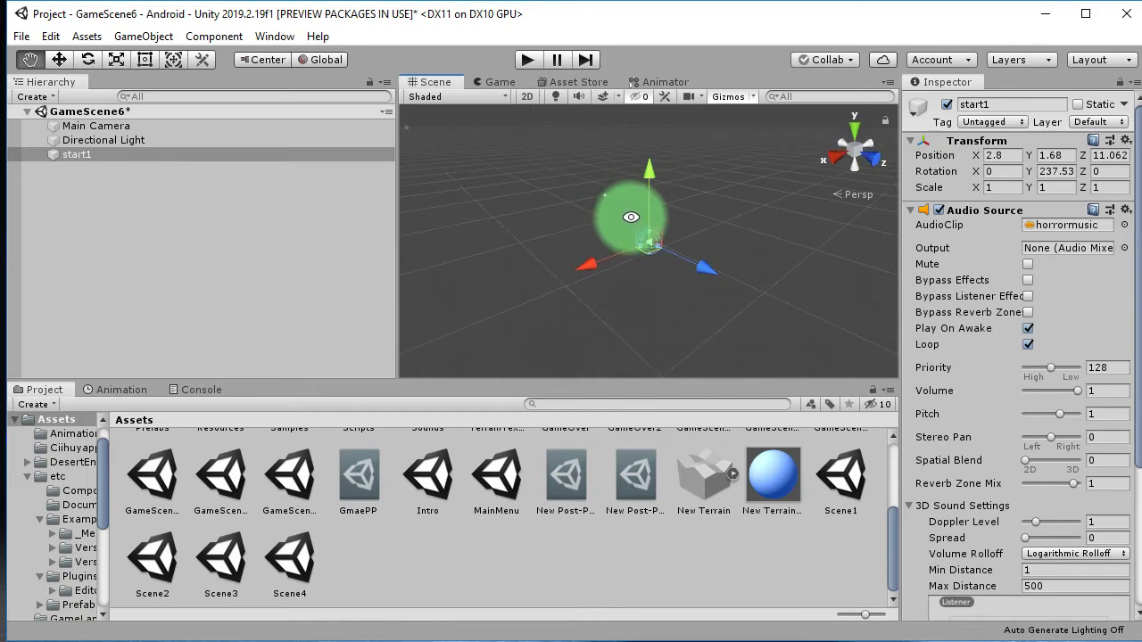
Glance at GameScene5, then reopen GameScene6 and select Main Camera.
left_click(294, 490)
double_click(223, 477)
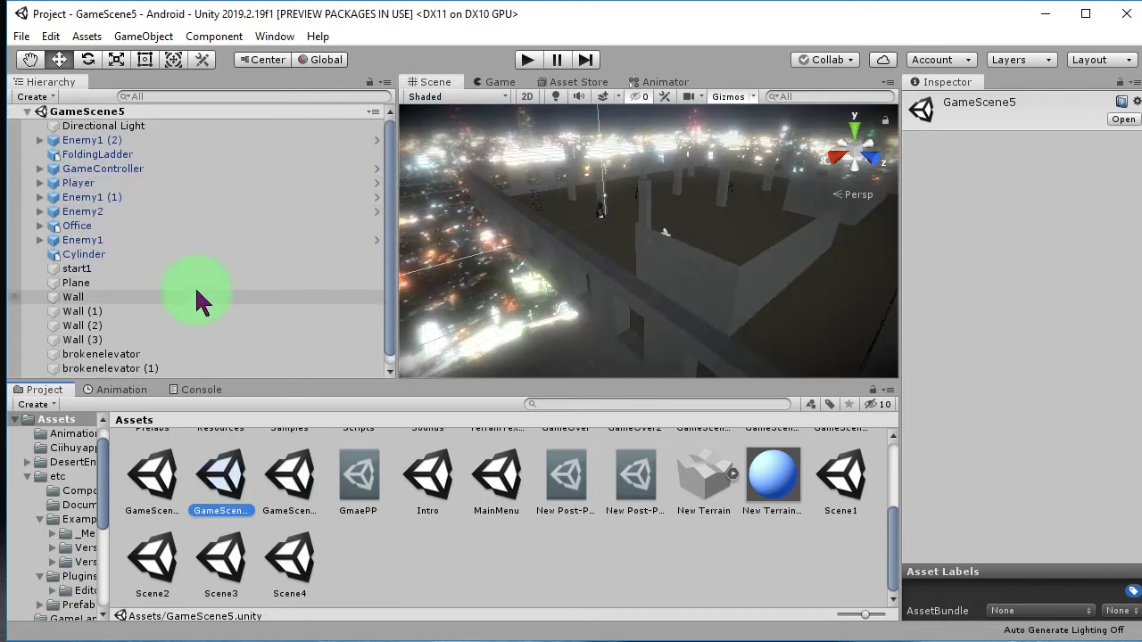
scroll(198, 301, "down", 1)
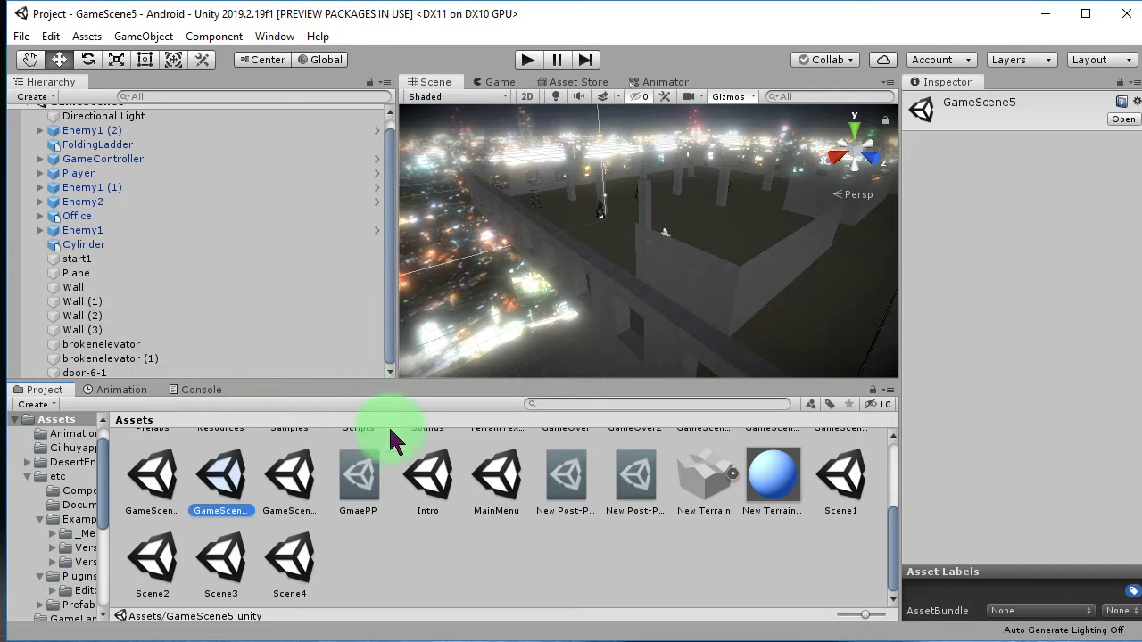
left_click(299, 496)
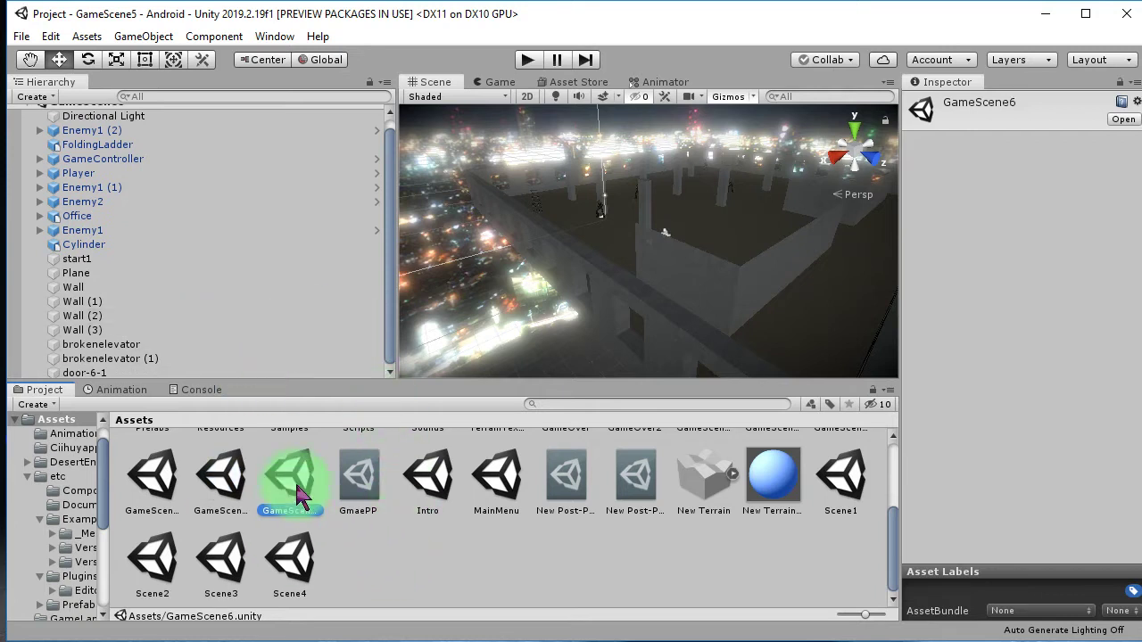
double_click(299, 496)
left_click(125, 127)
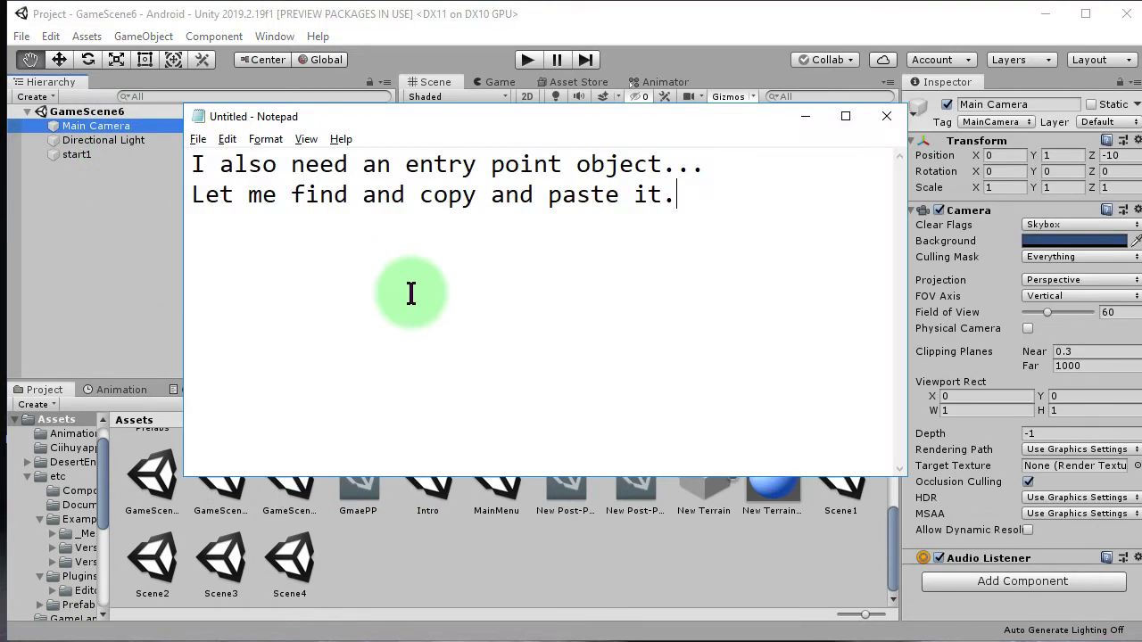
Clear the Notepad note, then select Main Camera in GameScene6's Hierarchy.
key("ctrl+a")
key("Delete")
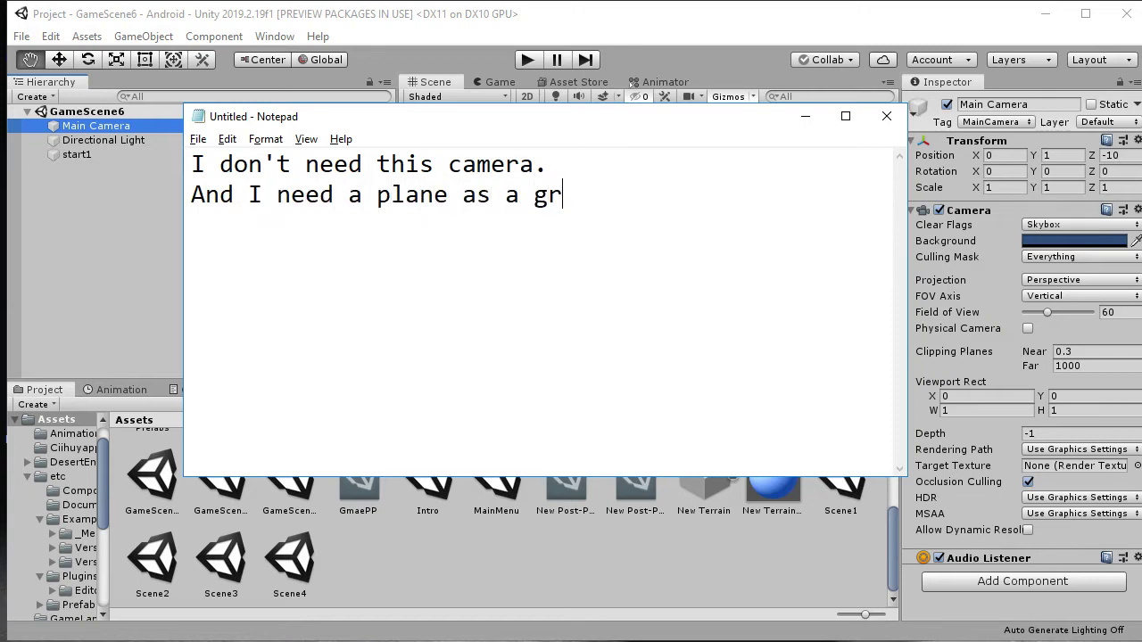
key("alt+Tab")
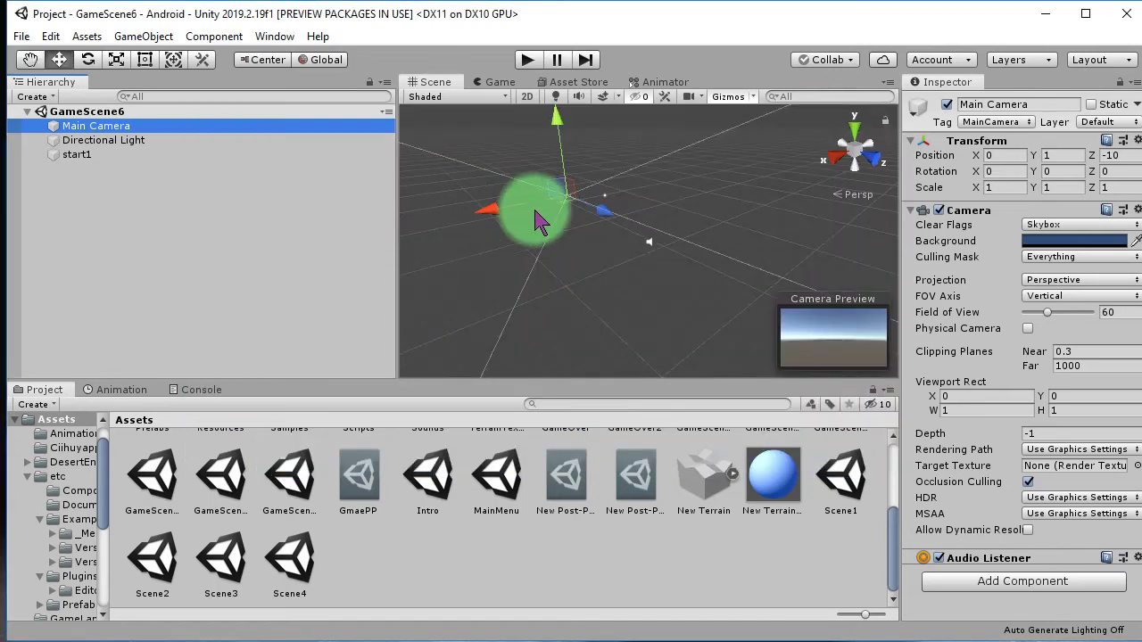
left_click(129, 126)
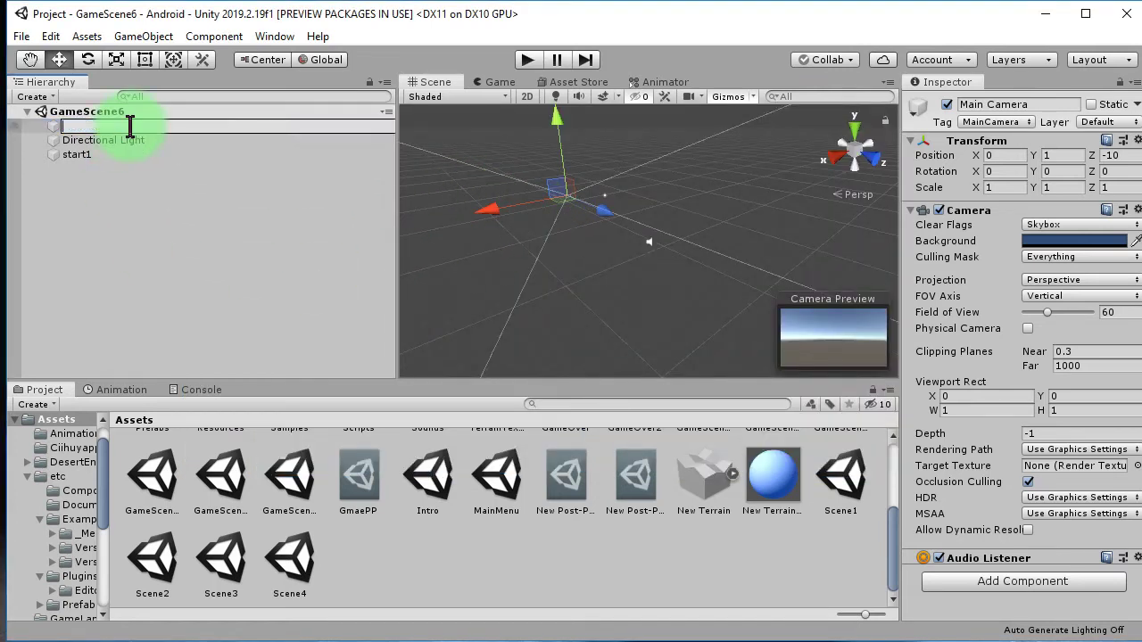
key("Escape")
Delete Main Camera, then add a 3D Plane and scale it up uniformly.
key("Delete")
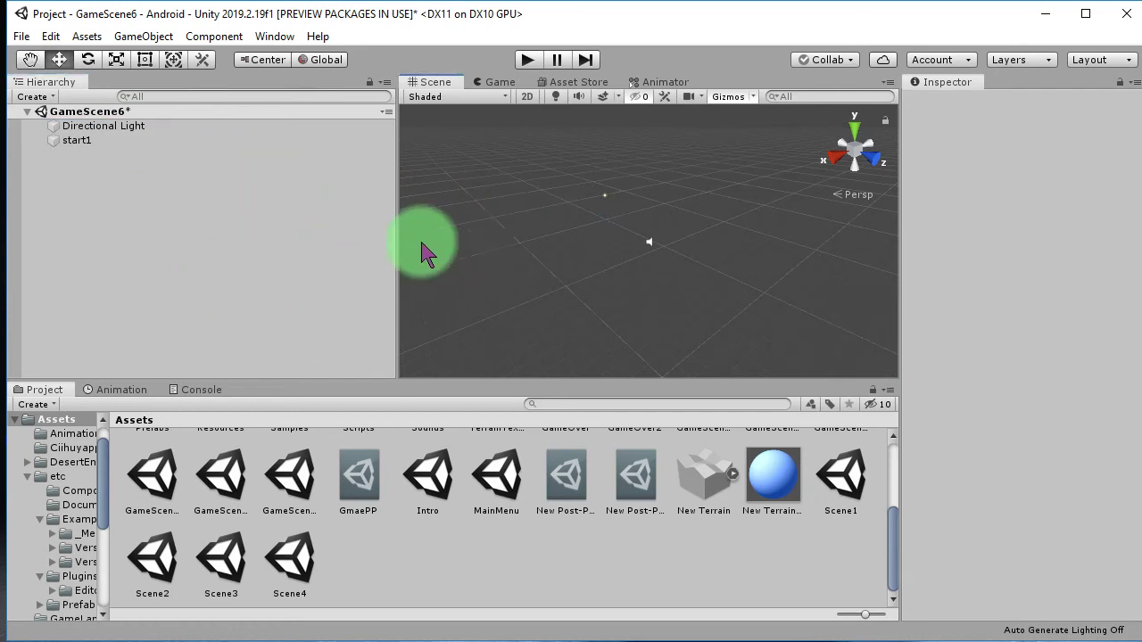
right_click(242, 232)
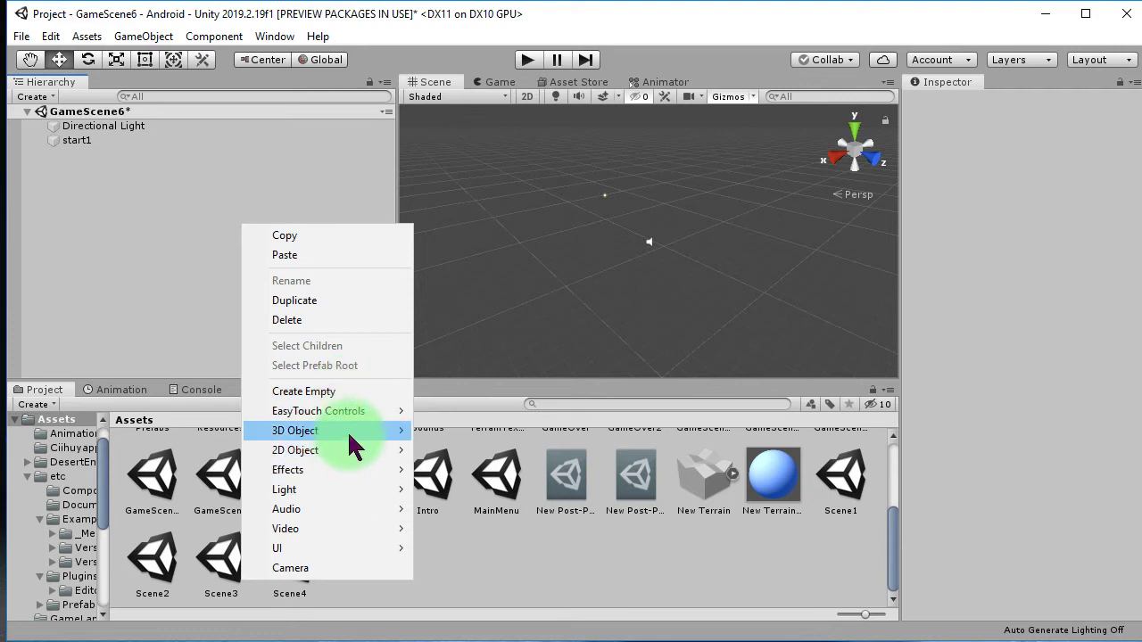
mouse_move(348, 431)
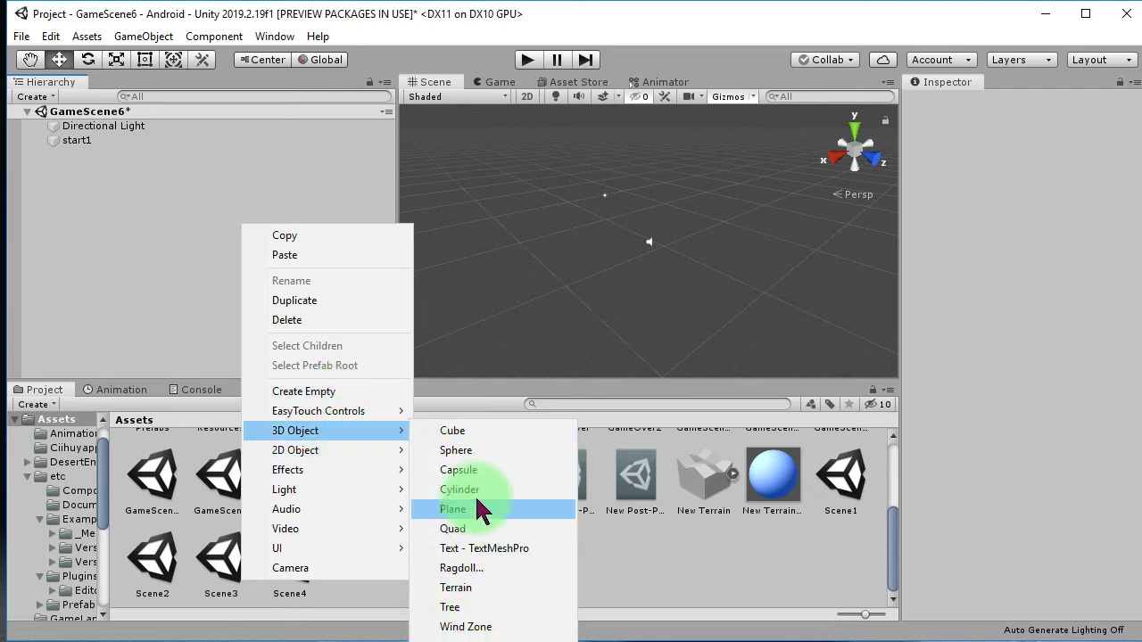
left_click(482, 509)
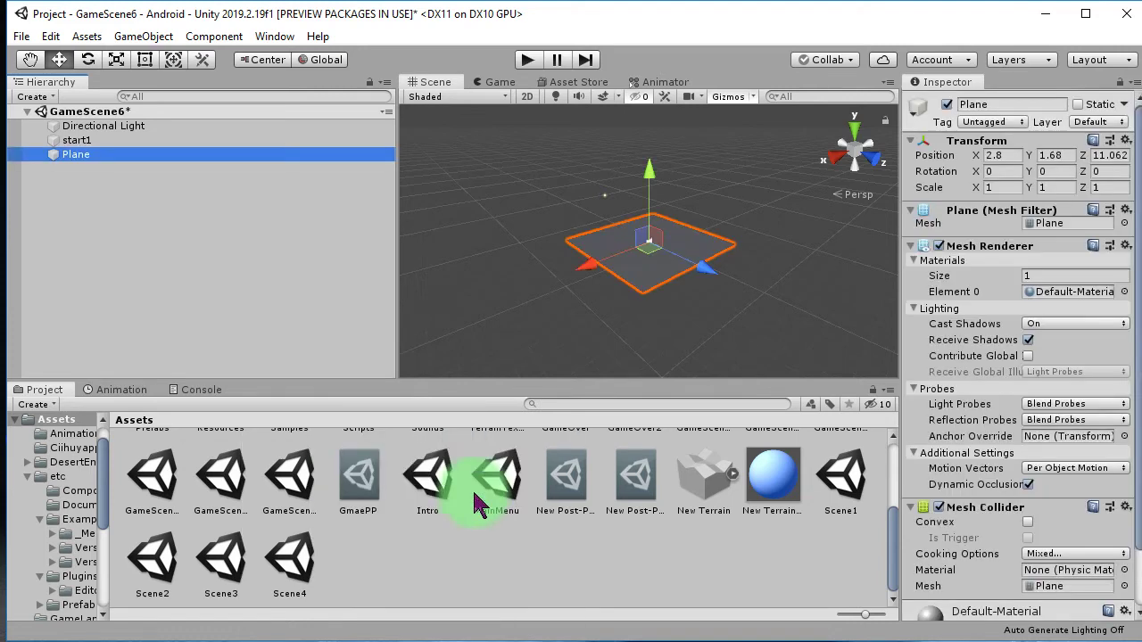
left_click(120, 64)
mouse_move(644, 235)
left_mouse_down()
mouse_move(733, 207)
mouse_move(586, 184)
left_mouse_up()
Add a Cube, raise it above the plane and stretch its Y scale to about 3.16.
right_click(103, 196)
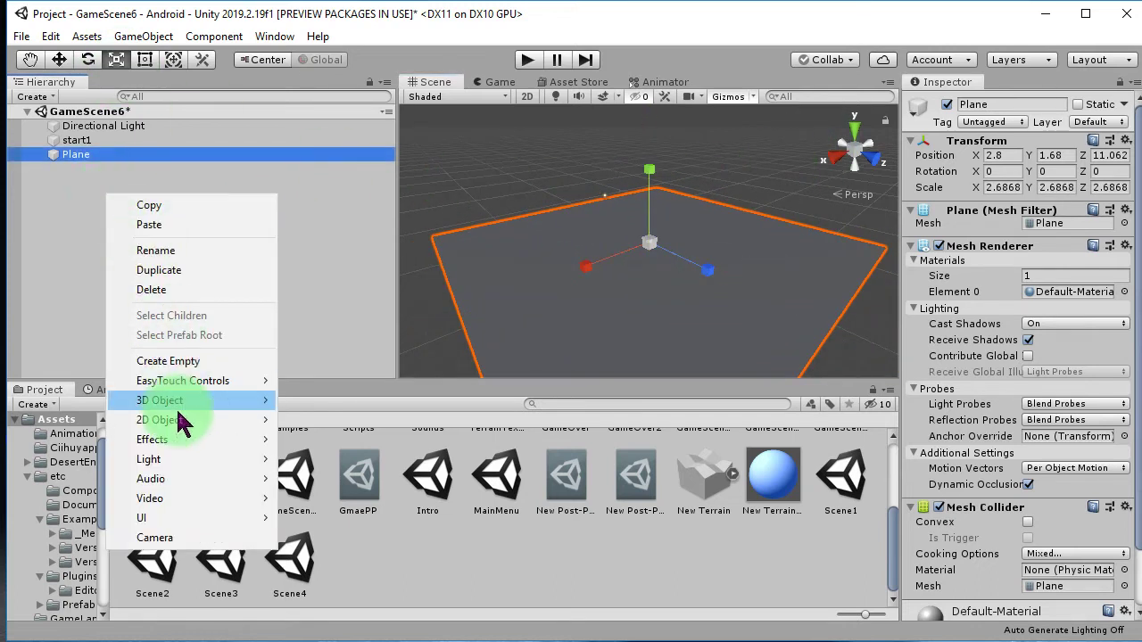
mouse_move(258, 403)
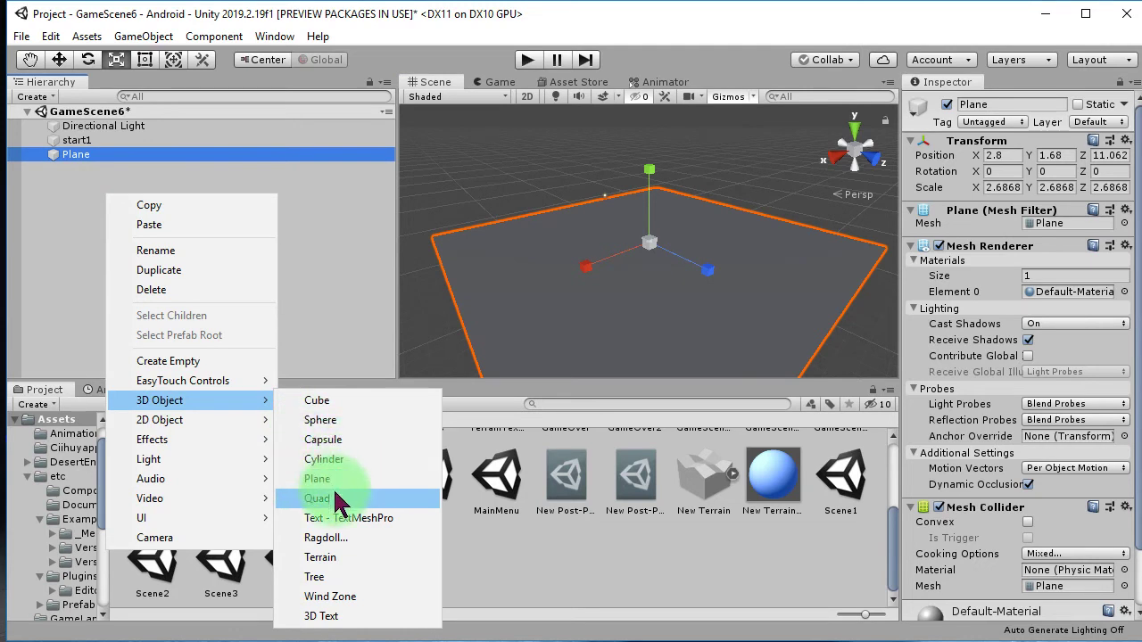
left_click(329, 408)
left_click(59, 59)
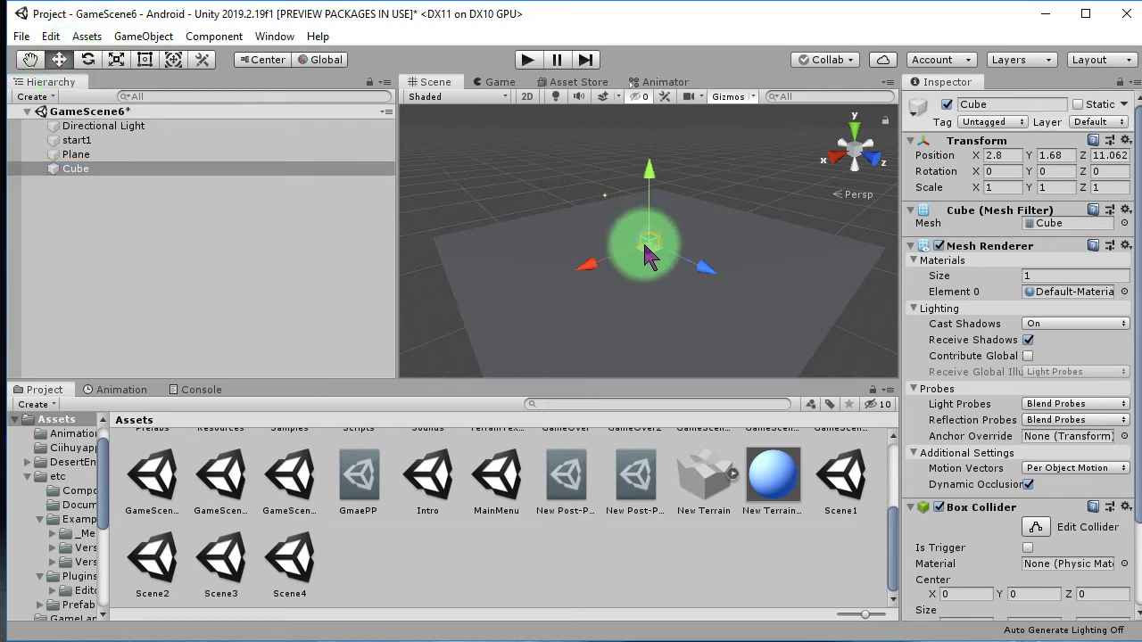
left_click_drag(646, 246, 550, 259)
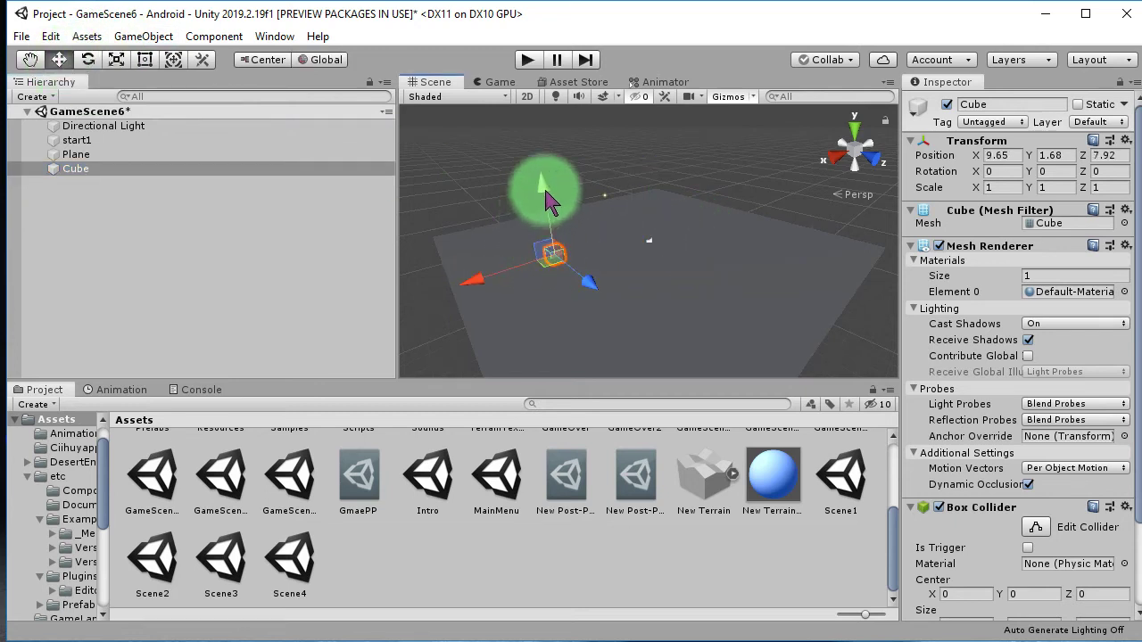
left_click_drag(550, 202, 549, 193)
mouse_move(556, 256)
left_mouse_down("alt")
mouse_move(522, 199)
mouse_move(493, 51)
left_mouse_up("alt")
left_click(146, 60)
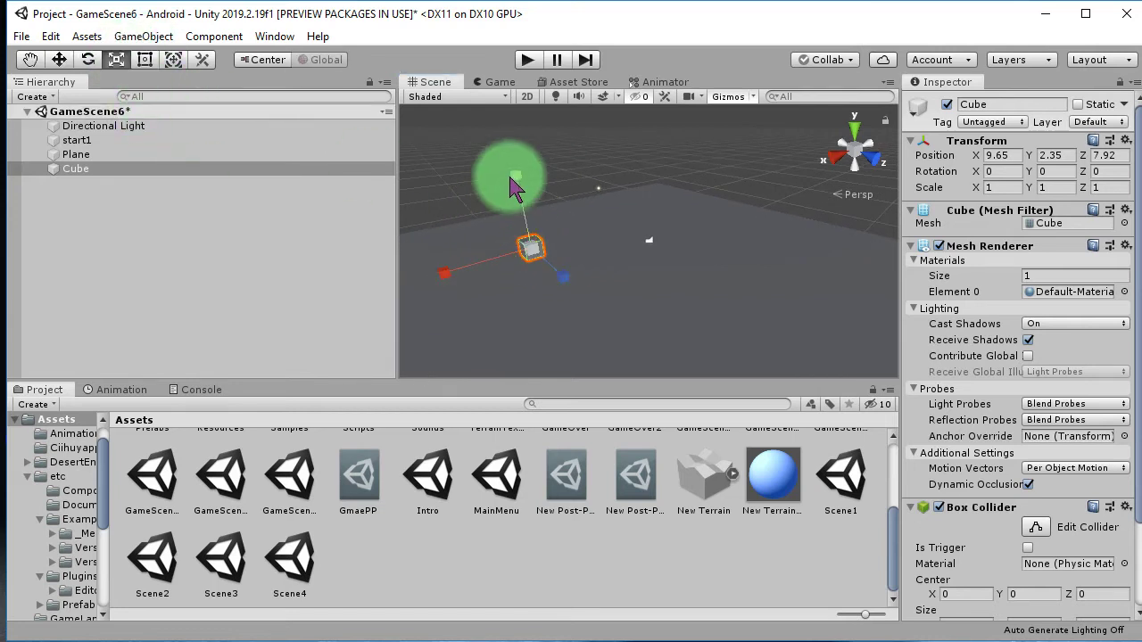
double_click(77, 140)
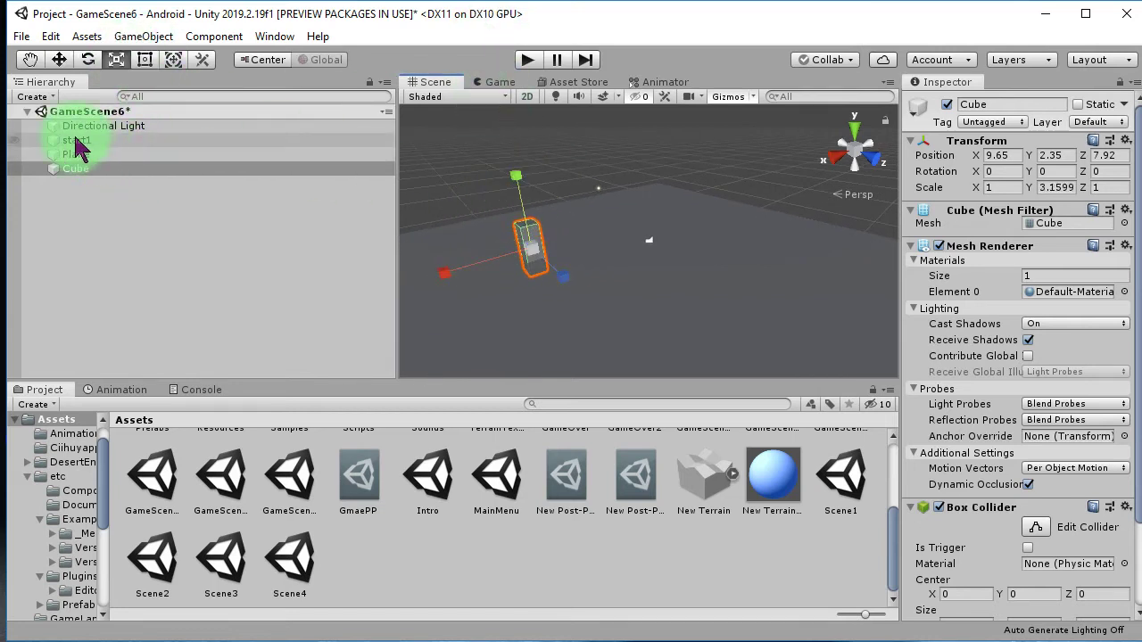
mouse_move(735, 258)
left_mouse_down("alt")
mouse_move(610, 249)
mouse_move(770, 275)
left_mouse_up("alt")
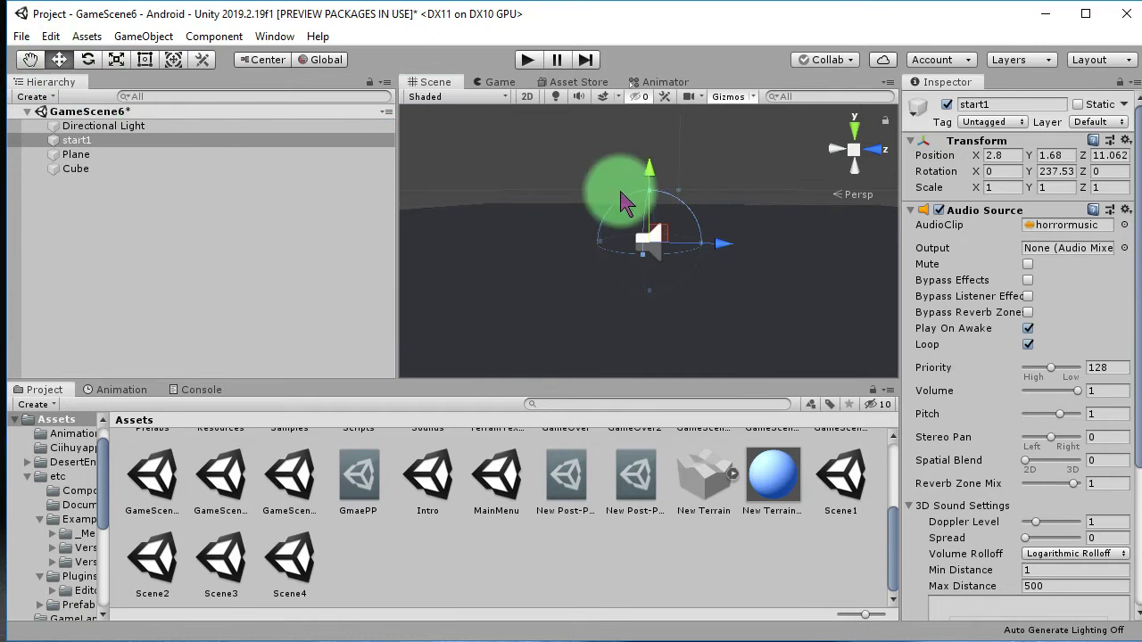
Set the Plane's position to 0 in the Inspector.
left_click(548, 280)
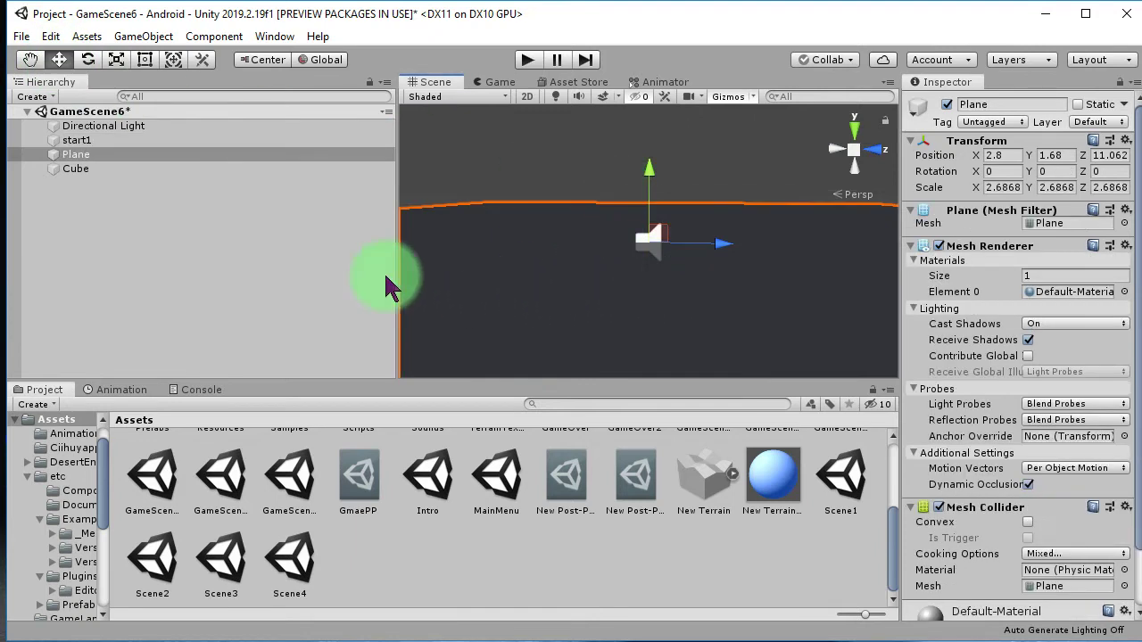
left_click(1017, 155)
type("0")
key("Tab")
type("0")
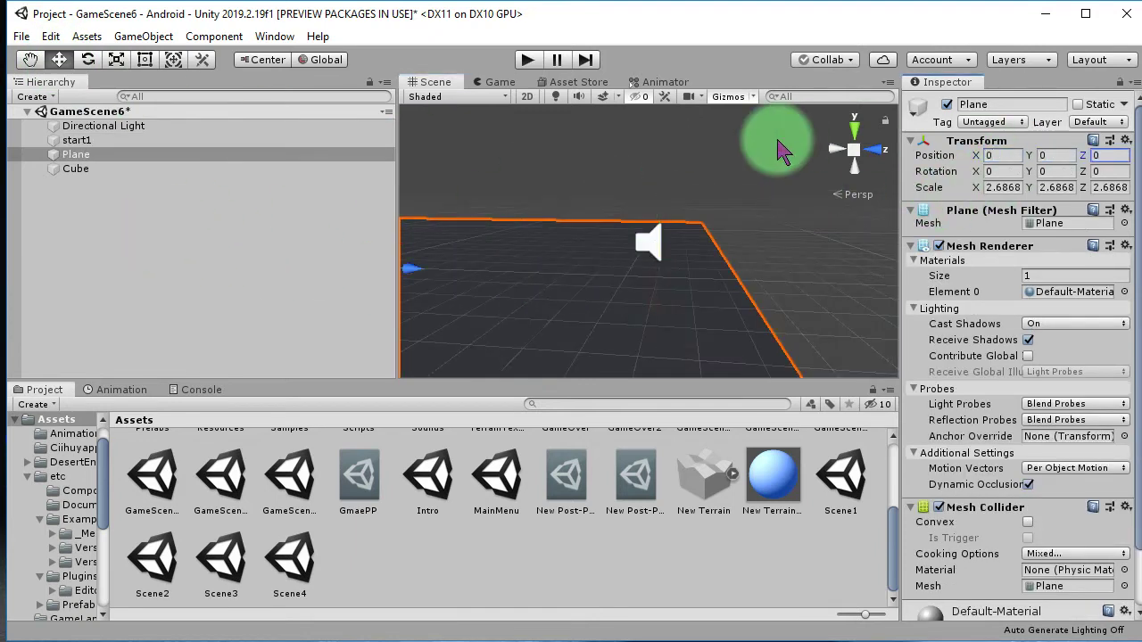
Move start1 closer to the plane's centre.
left_click(107, 140)
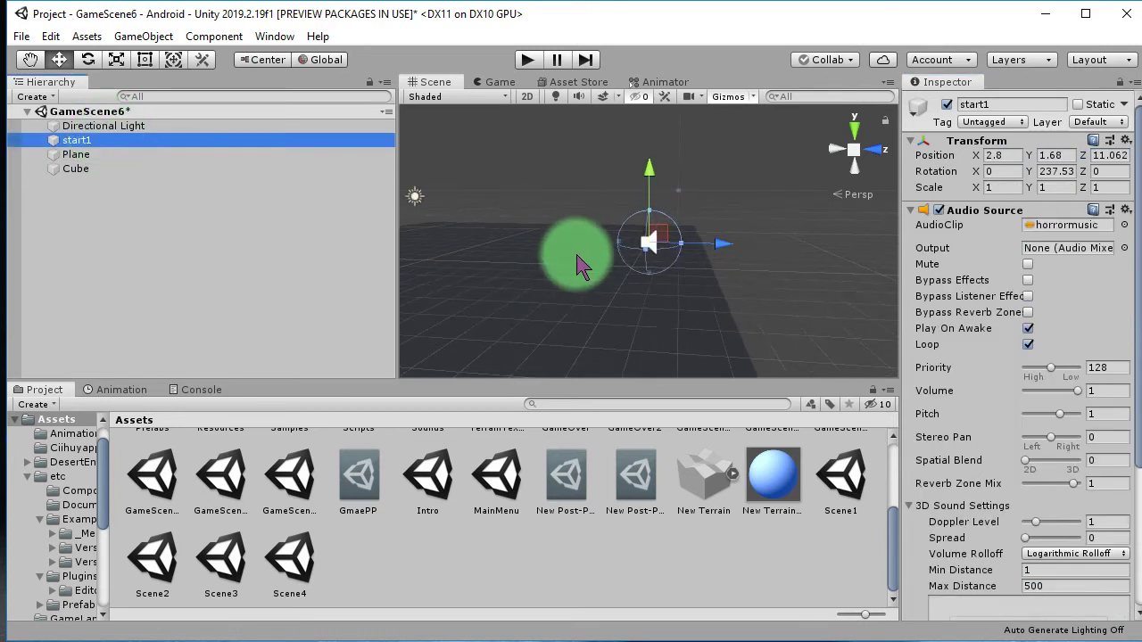
left_click_drag(580, 263, 40, 66, "alt")
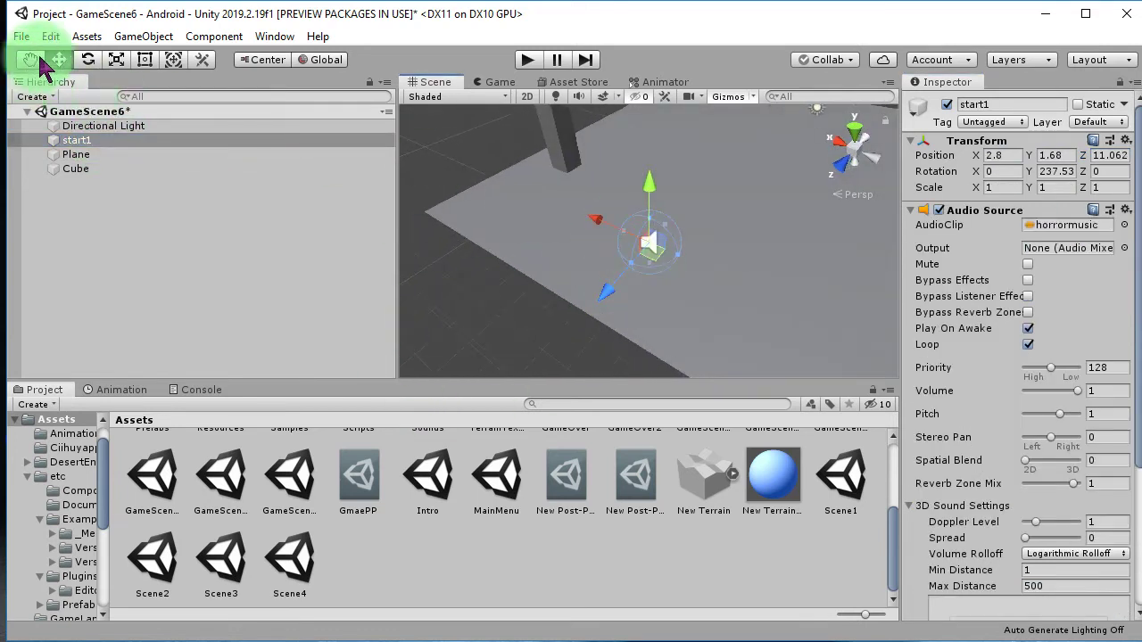
left_click(634, 265)
left_click_drag(649, 254, 785, 209)
left_click(833, 125)
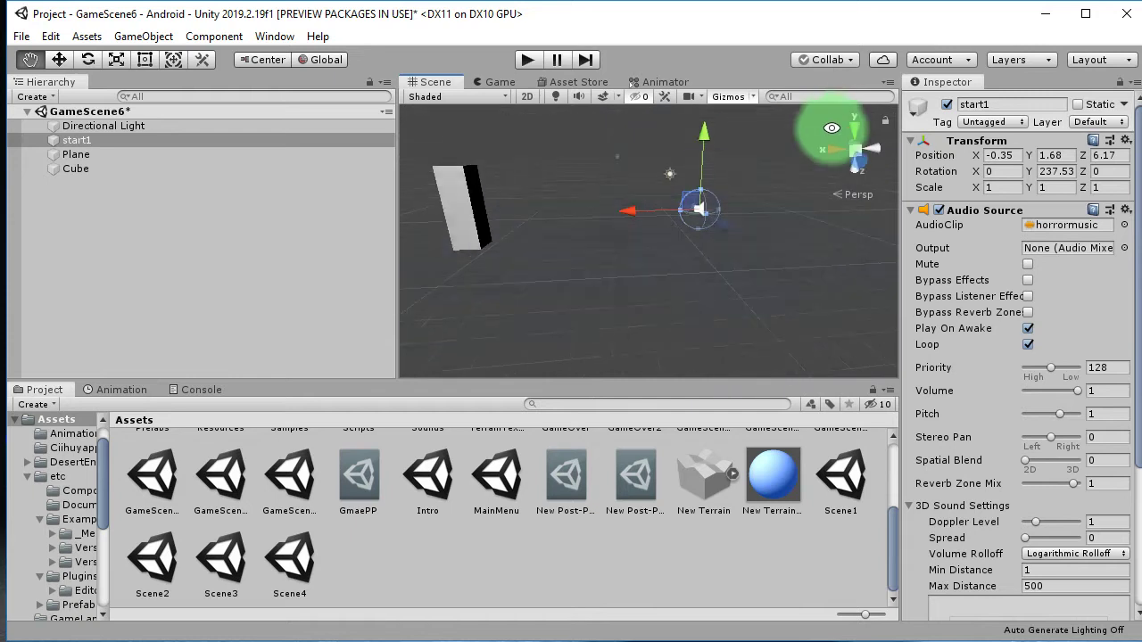
mouse_move(719, 276)
left_mouse_down("alt")
mouse_move(552, 190)
mouse_move(681, 327)
mouse_move(625, 171)
left_mouse_up("alt")
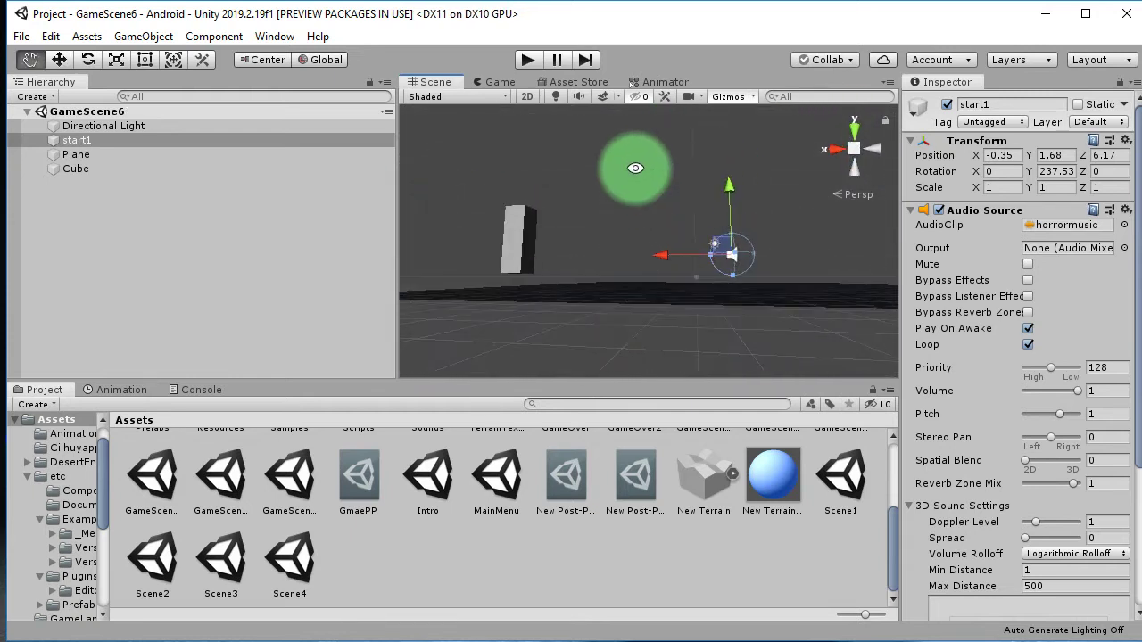
Adjust the tall cube's height to Y 1.34 and save GameScene6.
left_click(541, 252)
left_click(522, 201)
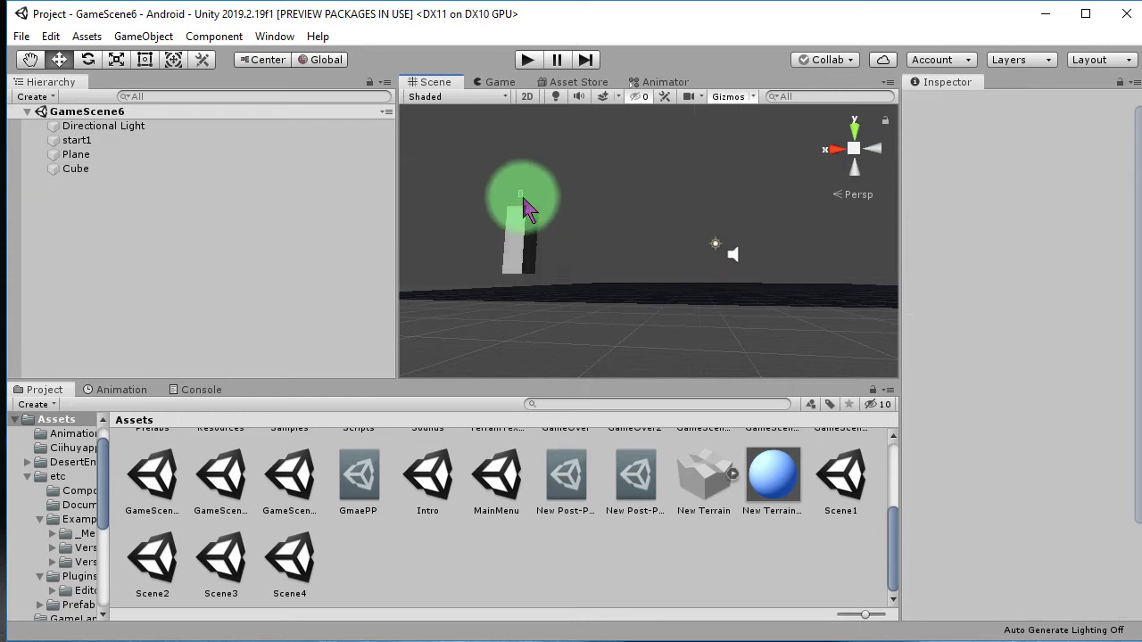
left_click(526, 217)
left_click_drag(524, 204, 524, 194)
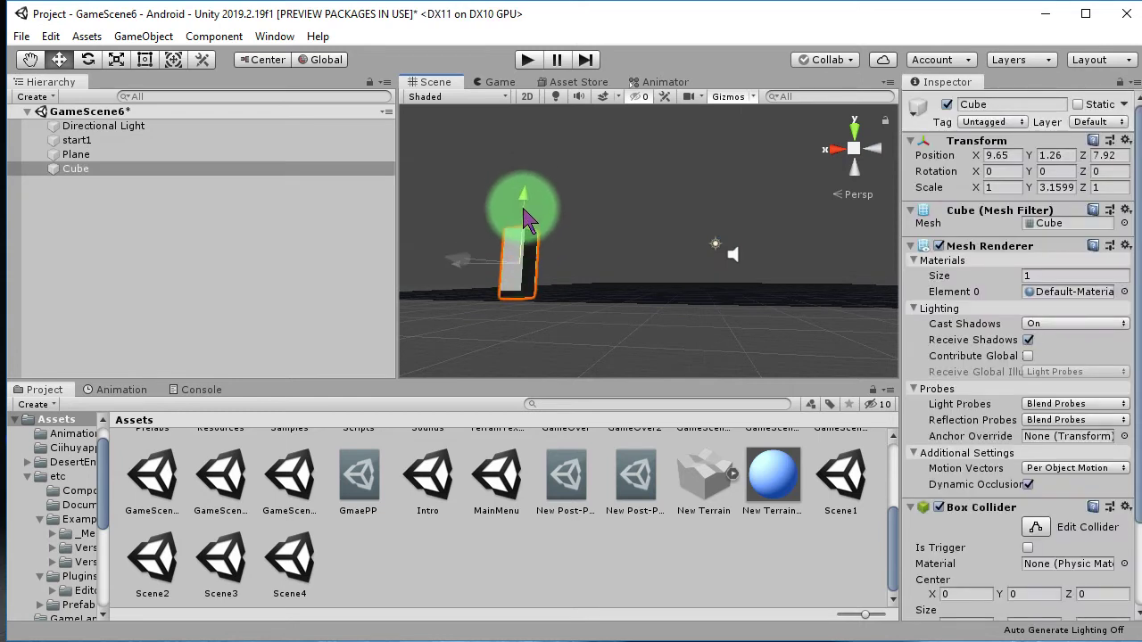
key("ctrl+s")
left_click_drag(607, 298, 510, 384, "alt")
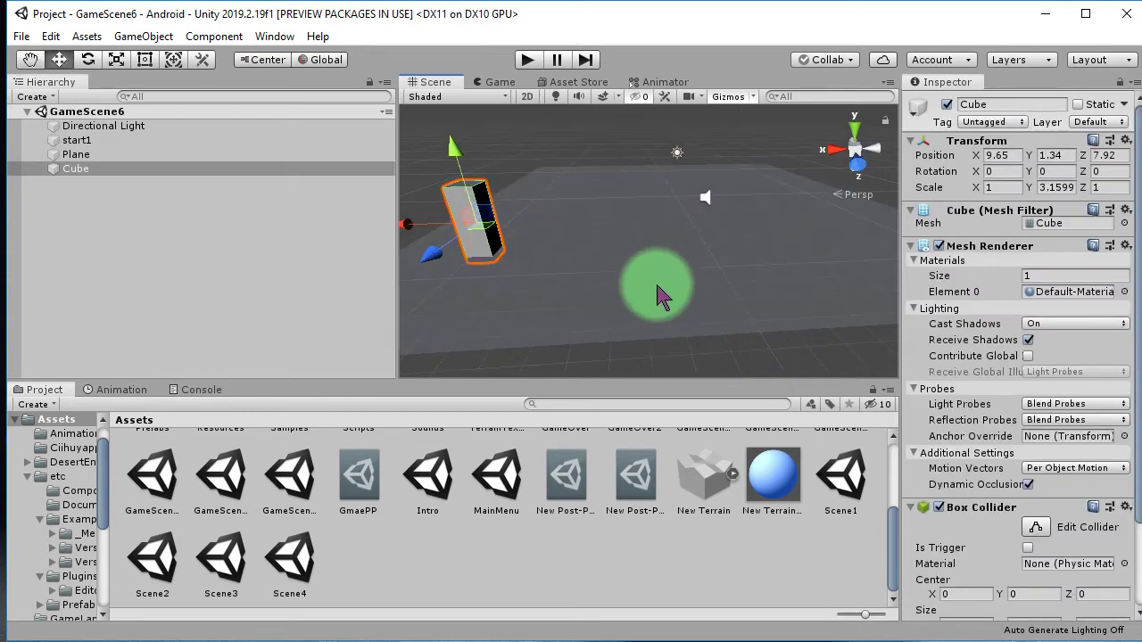
Rewrite the Notepad note starting with 'It's' and bring up its Save As dialog.
key("alt+Tab")
key("ctrl+a")
type("It's")
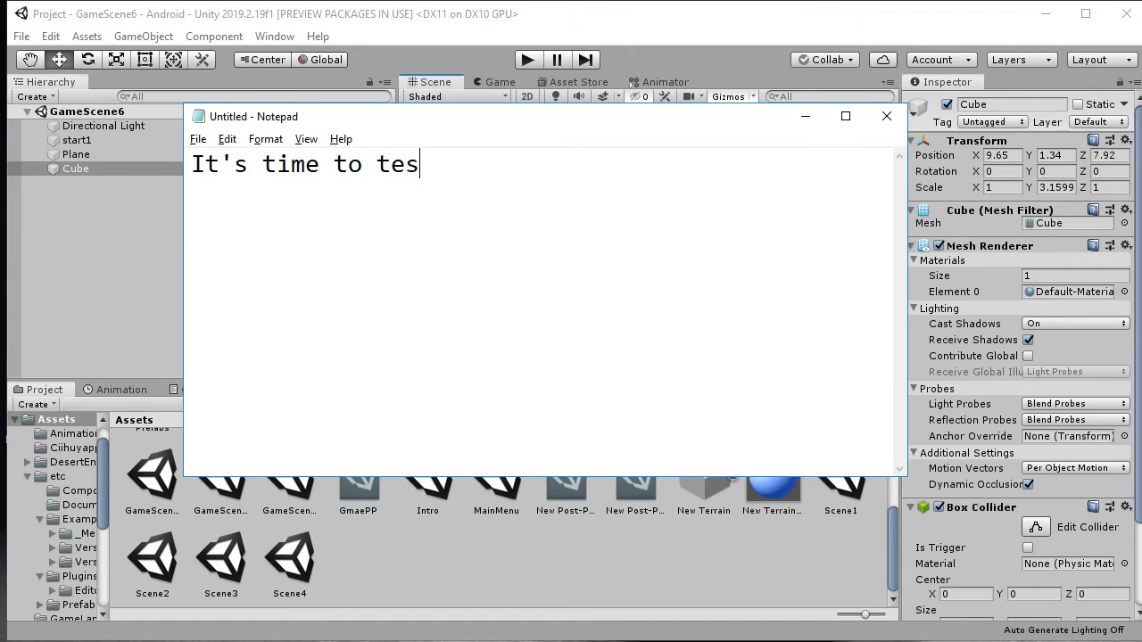
key("ctrl+s")
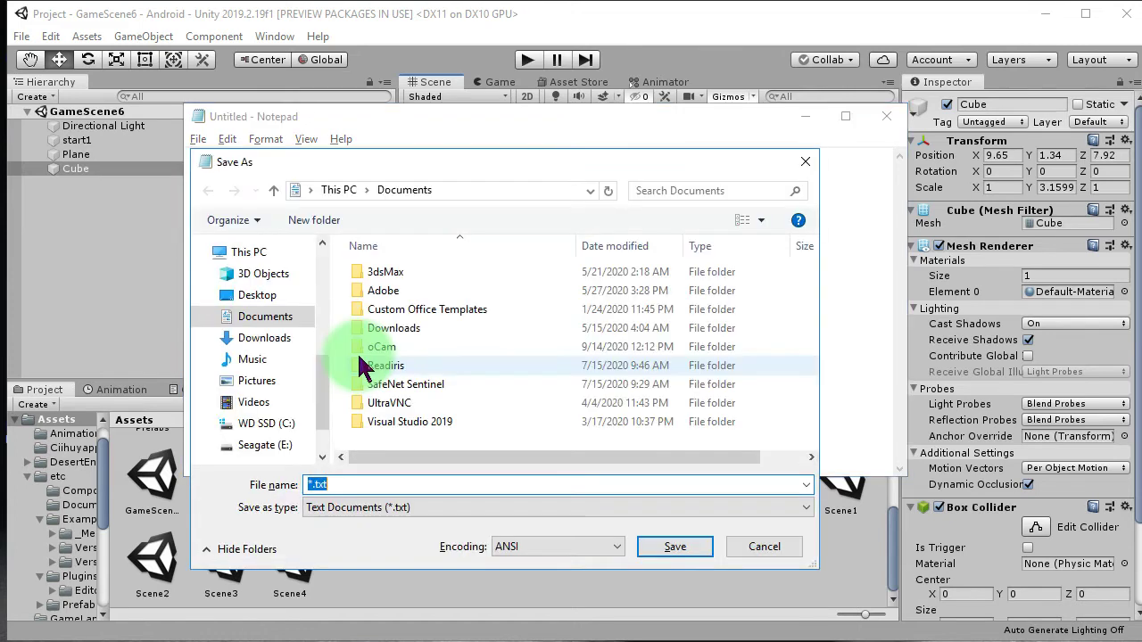
Cancel saving the note, then open the Ciihuyapps folder's start scene in Unity.
key("Escape")
left_click(401, 536)
scroll(257, 504, "up", 3)
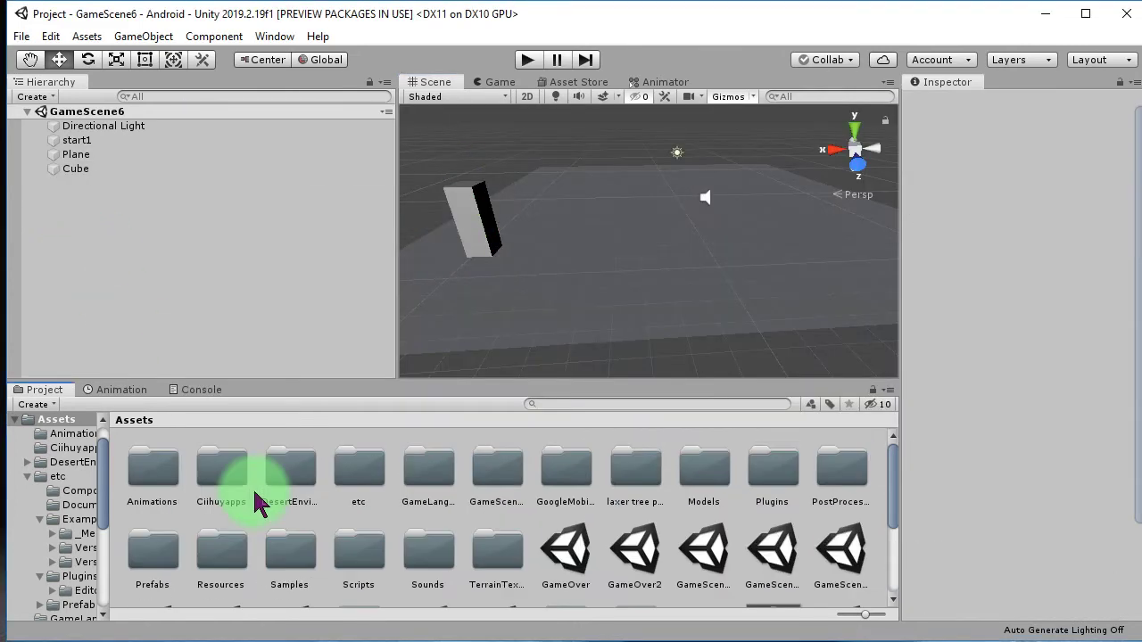
double_click(217, 473)
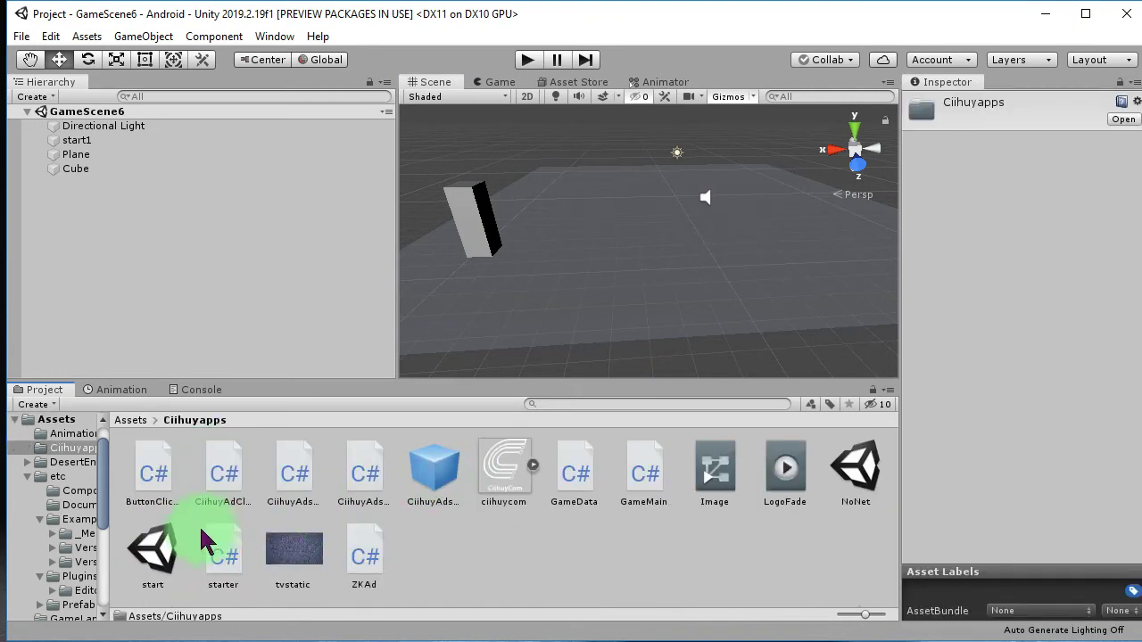
double_click(153, 549)
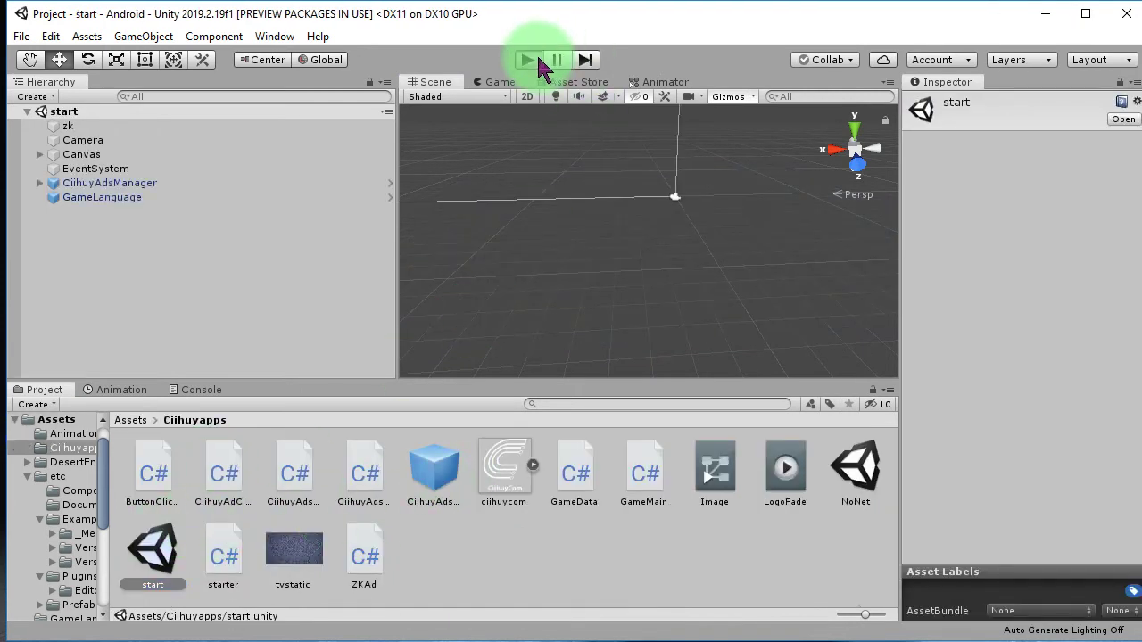
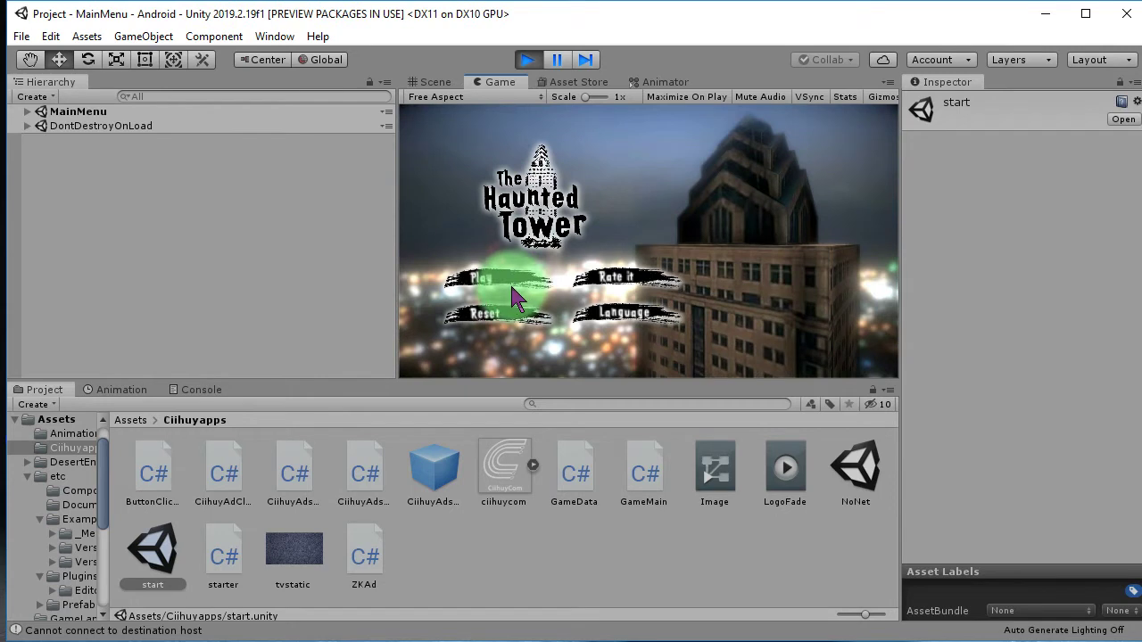
Start the game from the main menu and look around as GameScene6 loads with no cameras rendering.
left_click(512, 287)
mouse_move(586, 295)
left_mouse_down()
mouse_move(621, 263)
mouse_move(605, 248)
mouse_move(630, 232)
mouse_move(699, 258)
mouse_move(819, 258)
left_mouse_up()
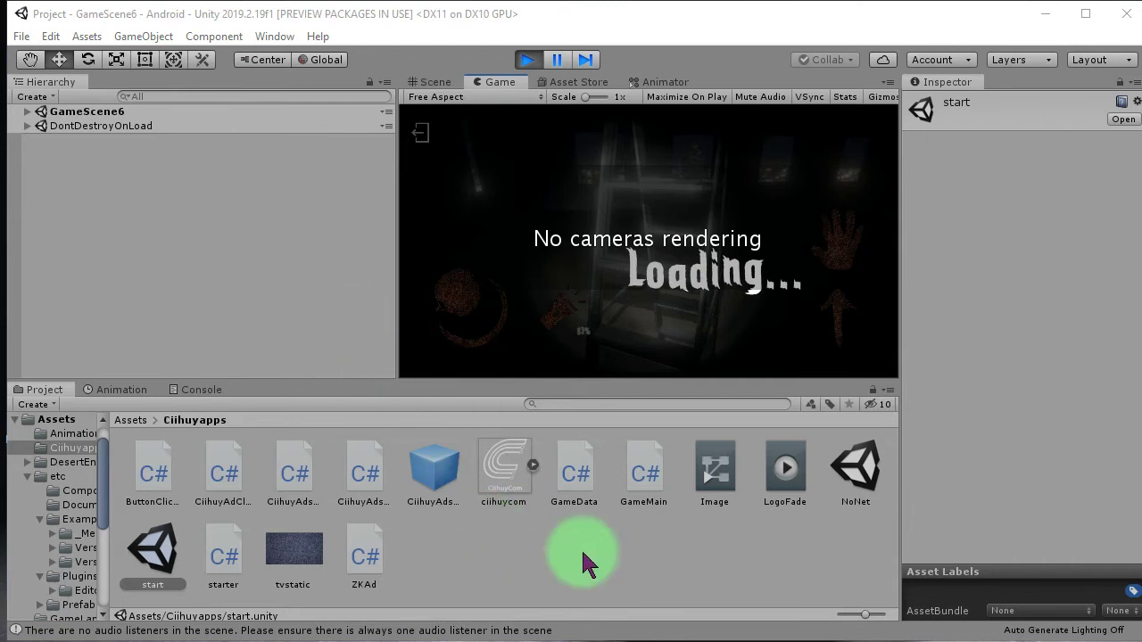
Replace the Notepad note with 'No cameras rendering... ?' and 'Hmmm...'.
key("alt+Tab")
key("ctrl+a")
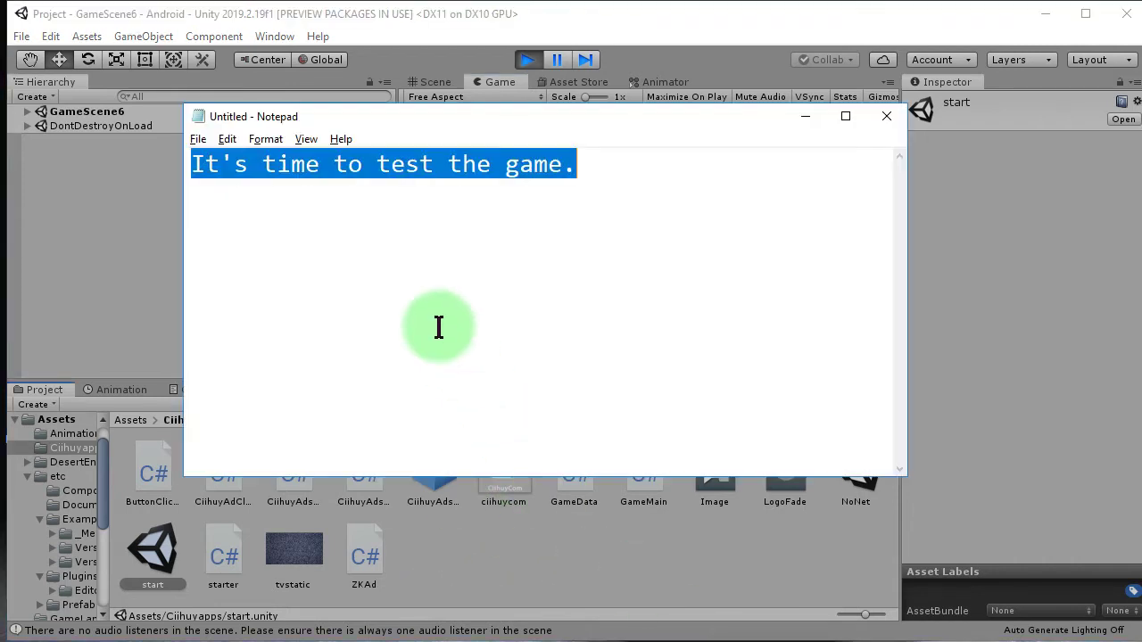
type("N")
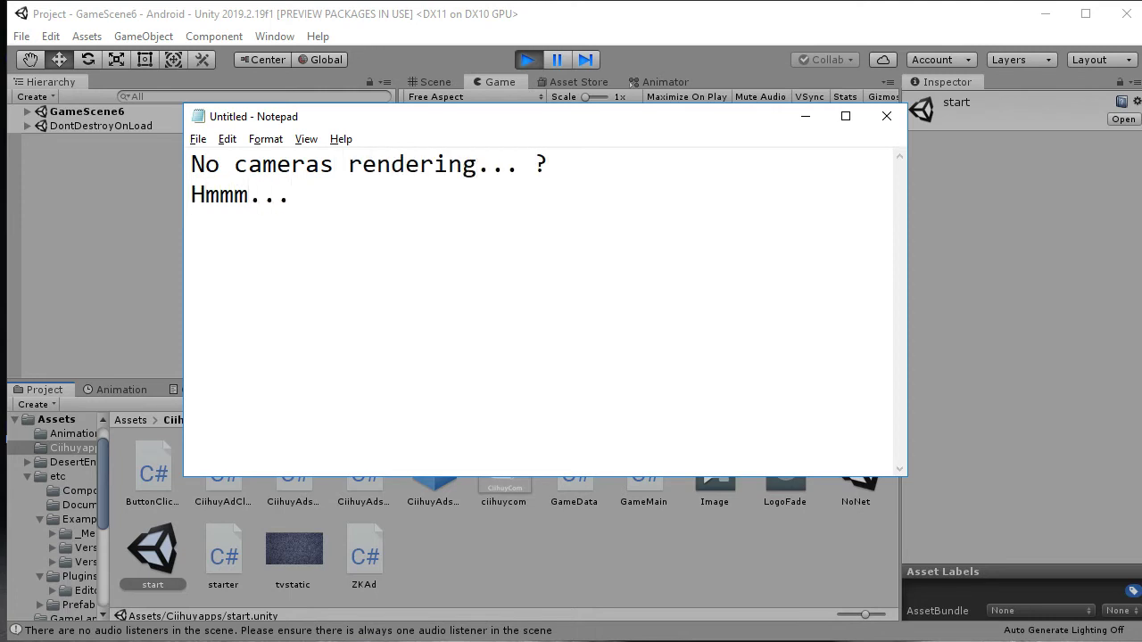
left_click(69, 235)
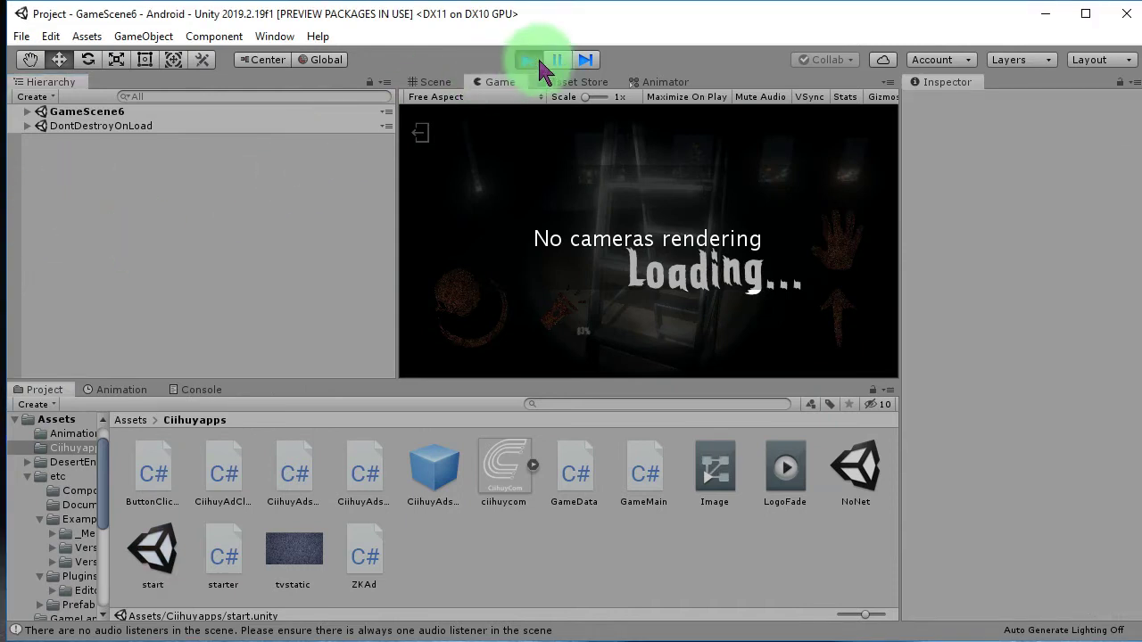
Stop the test run, open GameScene5 from the Assets folder and select its Player object.
left_click(421, 489)
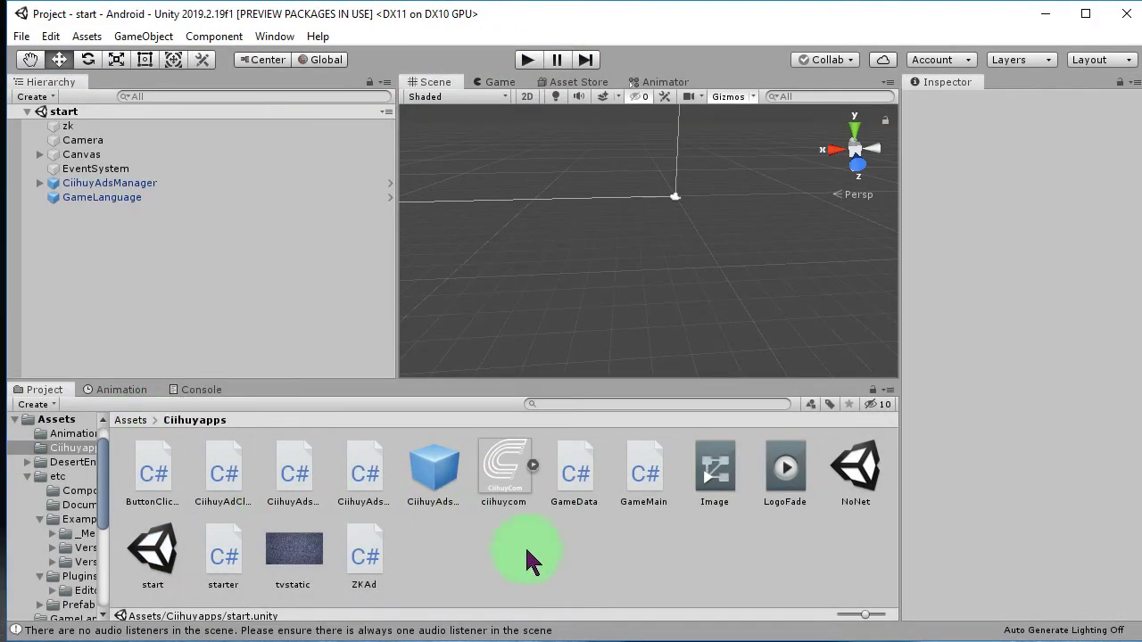
left_click(131, 420)
scroll(544, 578, "down", 3)
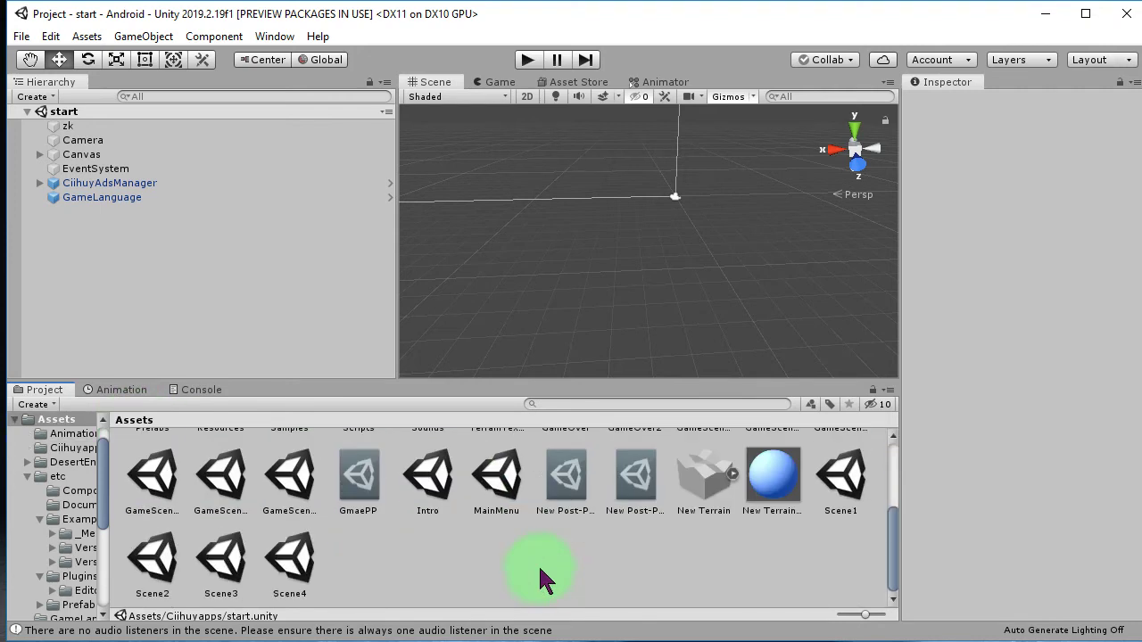
double_click(249, 477)
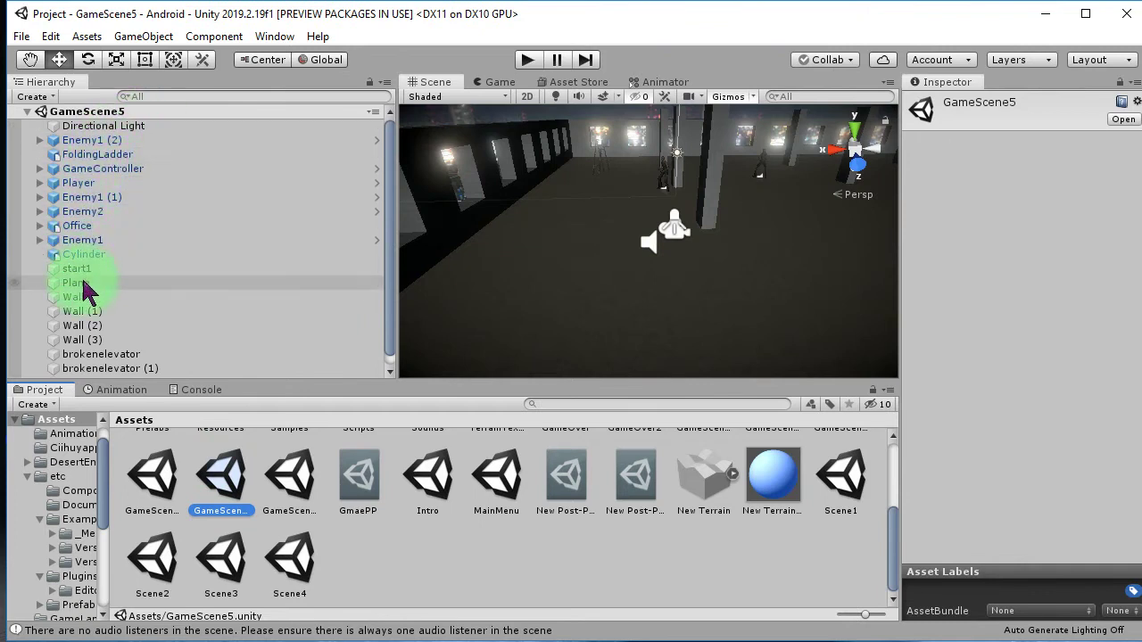
scroll(96, 343, "down", 1)
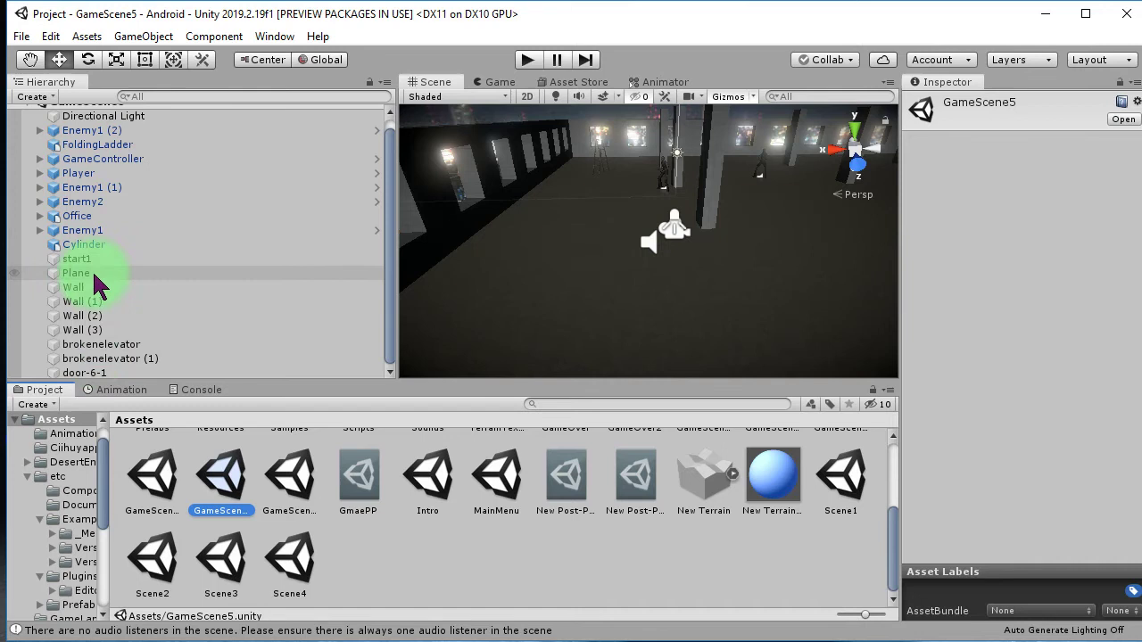
left_click(105, 173)
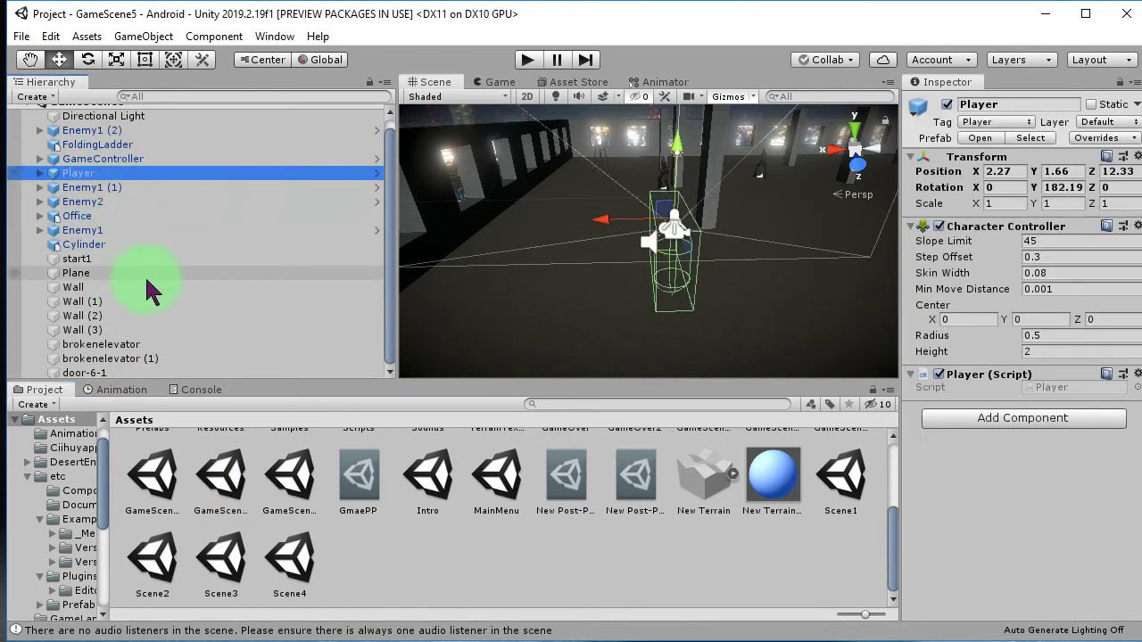
scroll(147, 274, "up", 1)
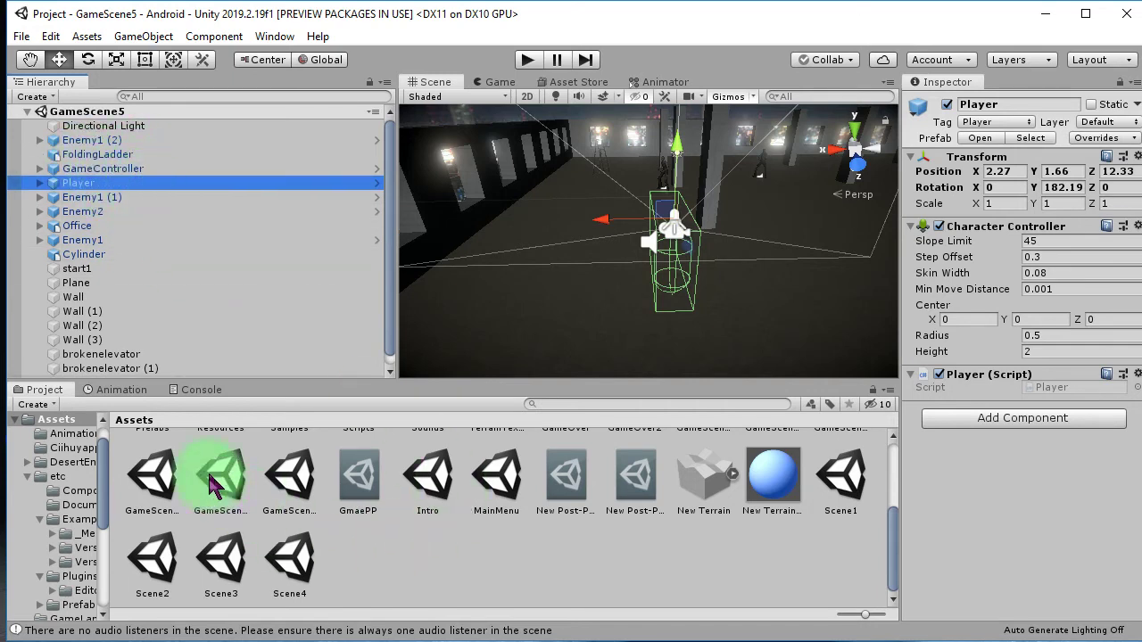
Briefly open GameScene4 to compare, then reopen GameScene5 and select Player plus GameController.
double_click(172, 479)
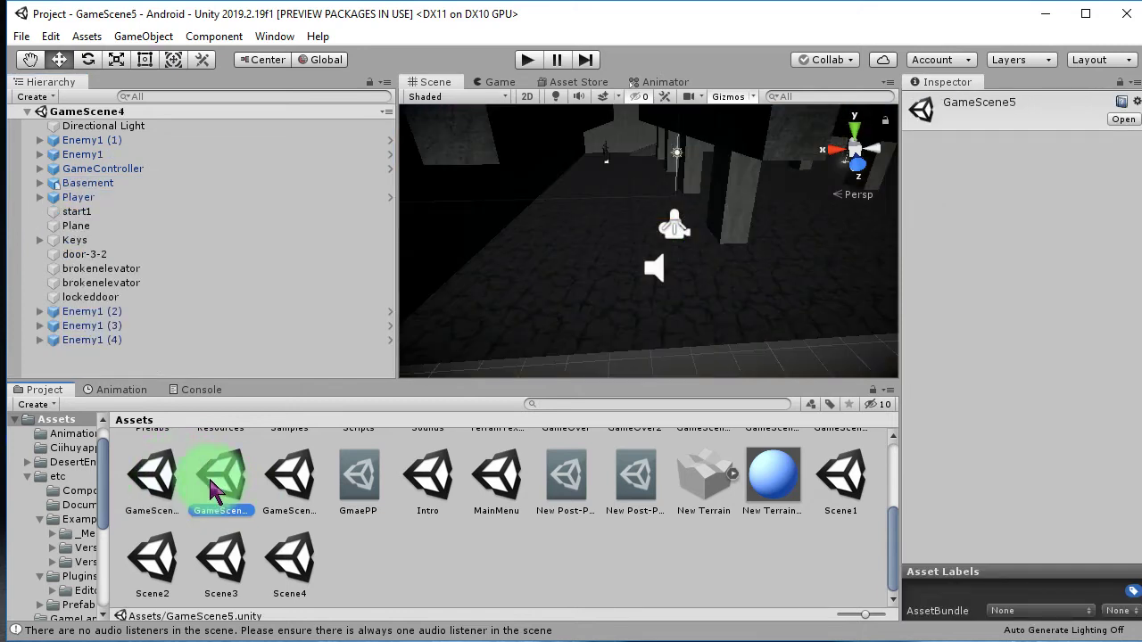
double_click(128, 491)
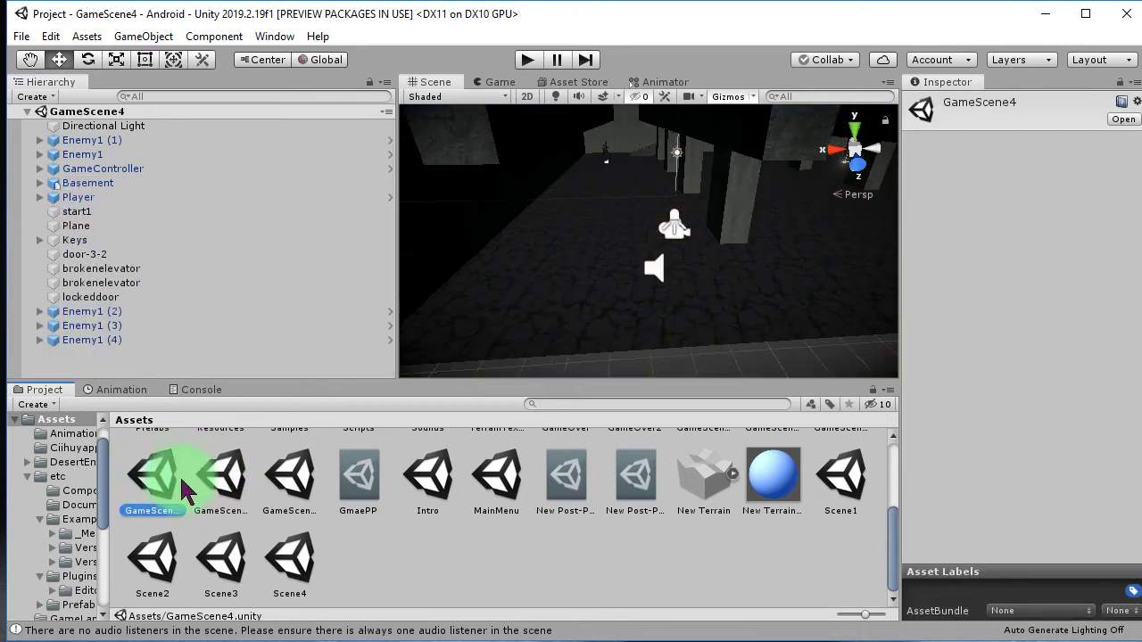
double_click(230, 482)
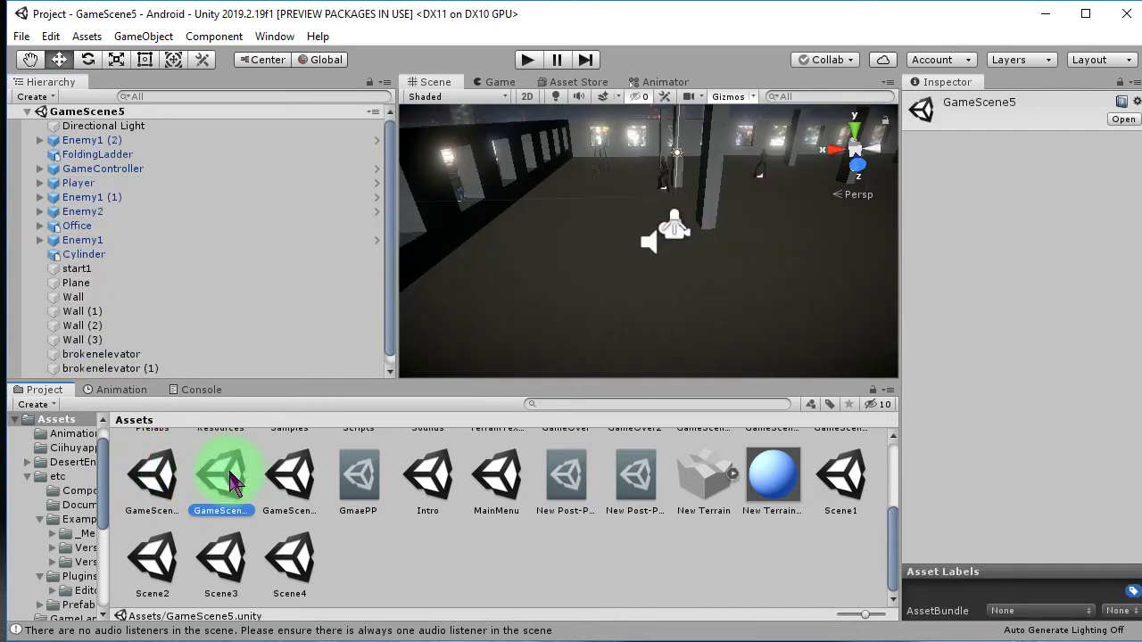
left_click(90, 183)
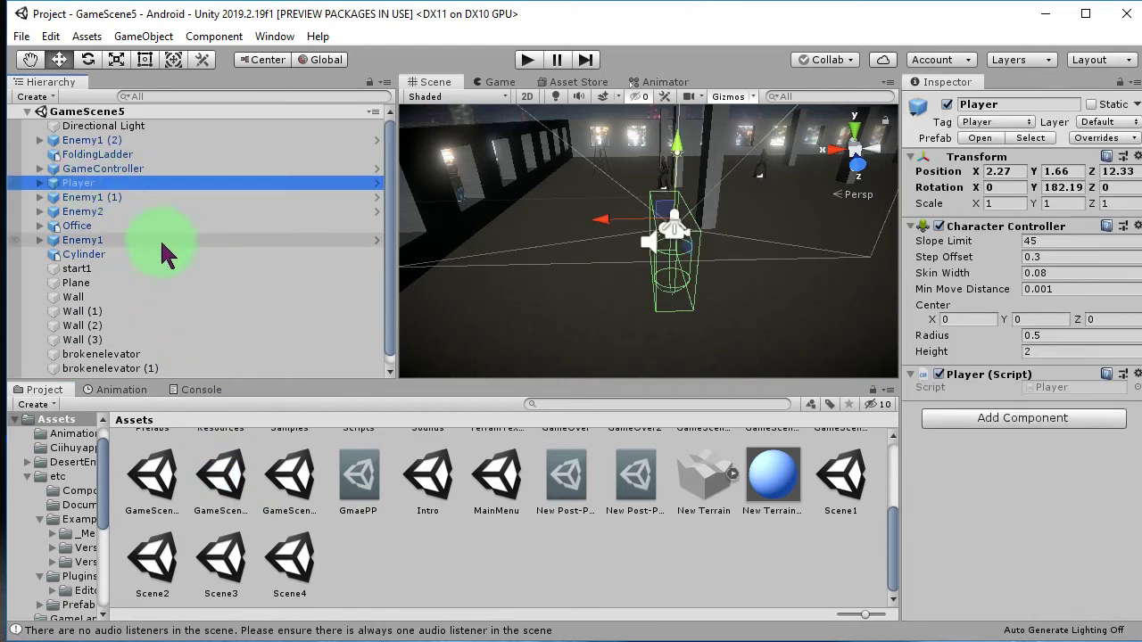
left_click(116, 169, "ctrl")
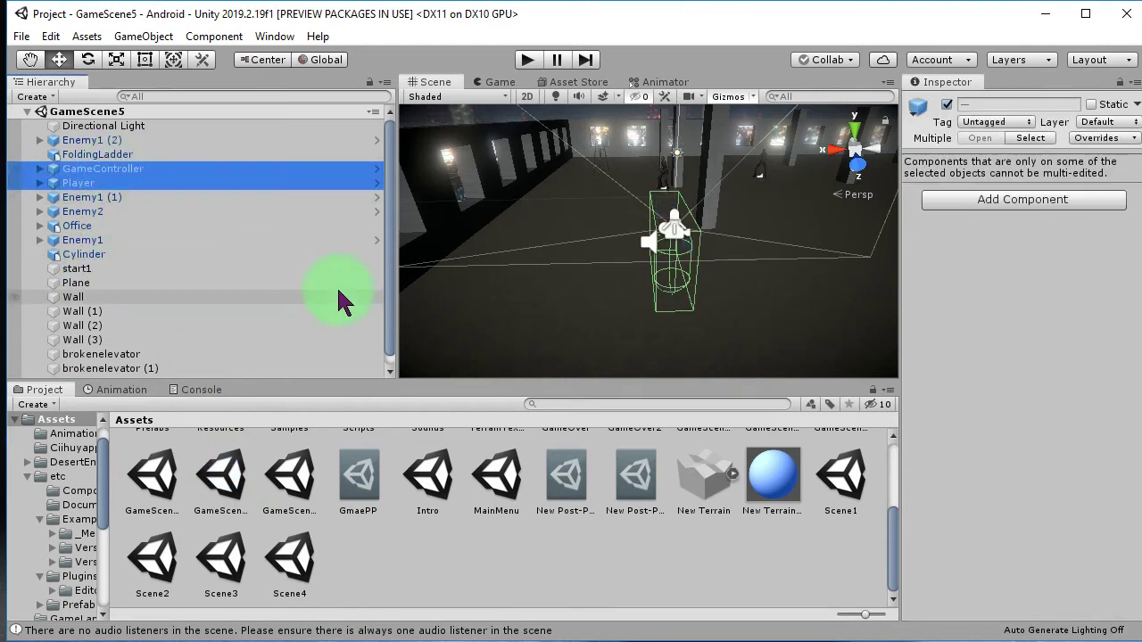
Begin overwriting the Notepad note with 'I f…' about forgetting to copy the two objects.
key("alt+Tab")
key("ctrl+a")
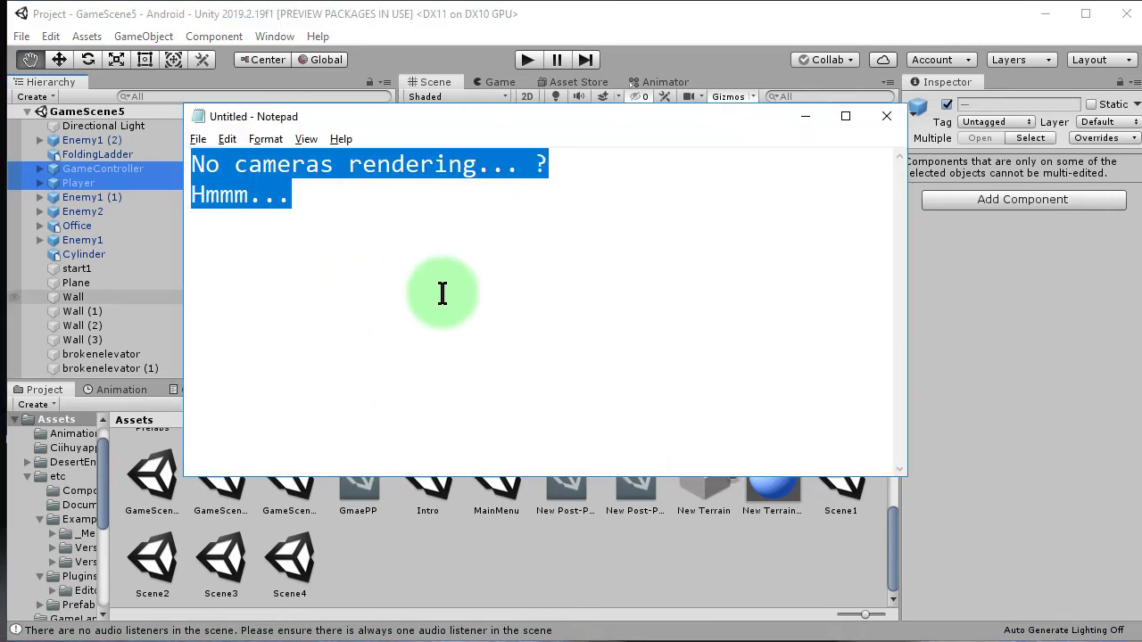
type("I f")
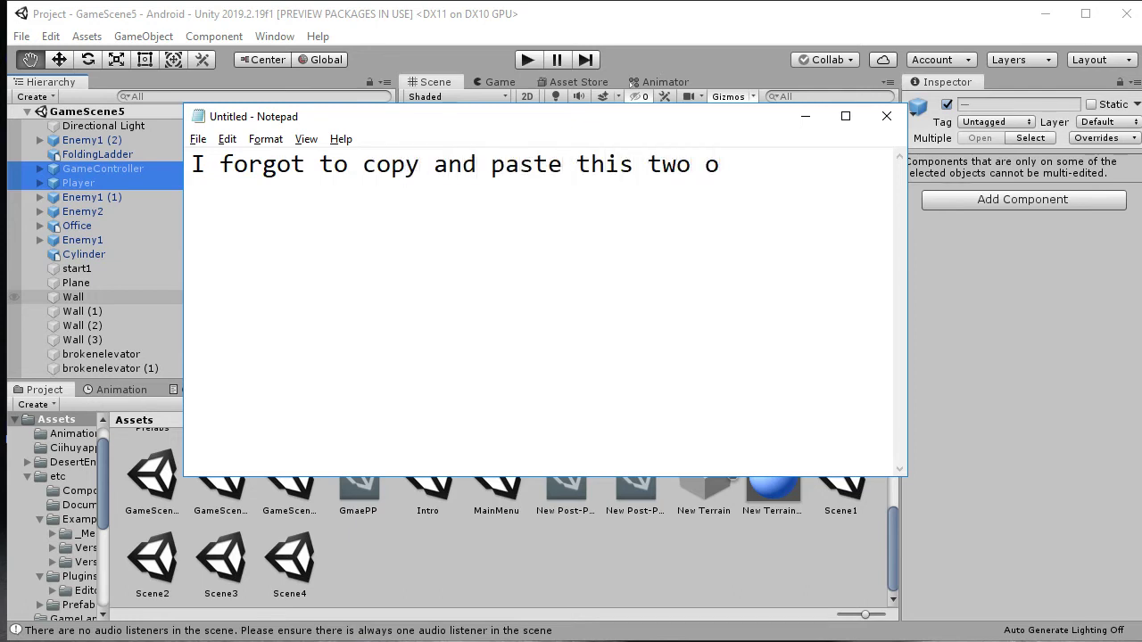
Copy the selected GameController and Player objects from GameScene5.
key("alt+Tab")
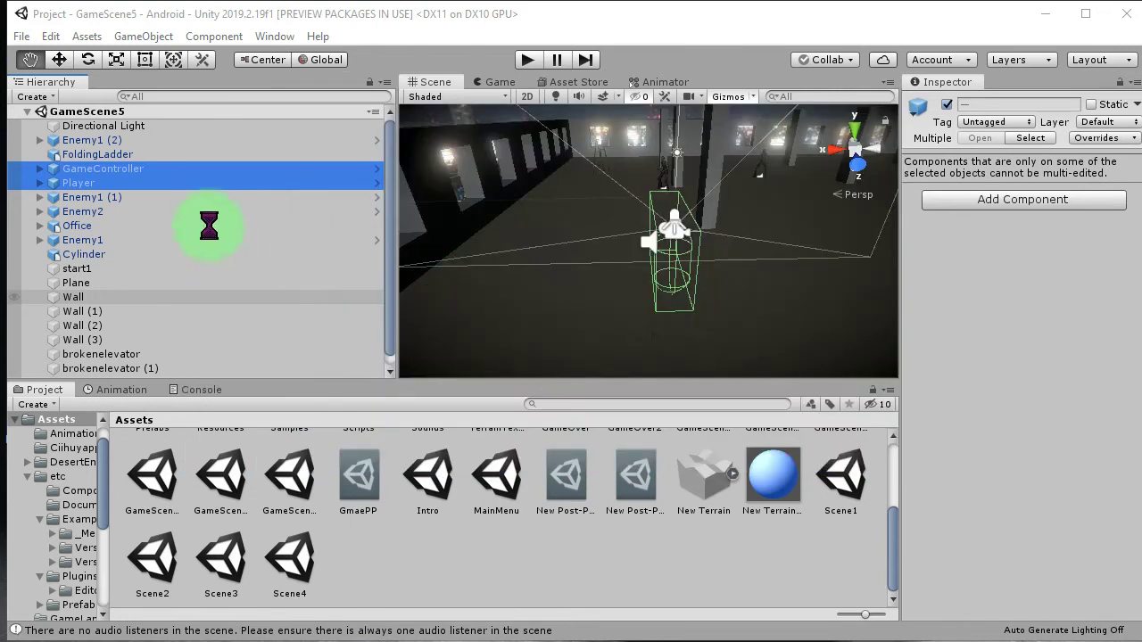
right_click(180, 170)
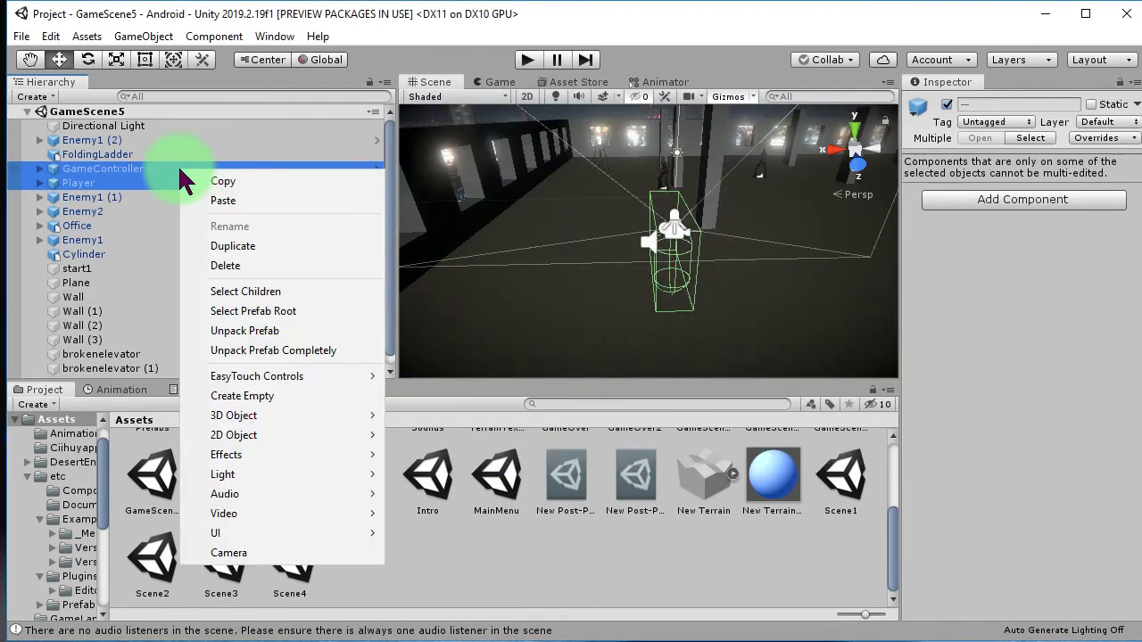
left_click(236, 184)
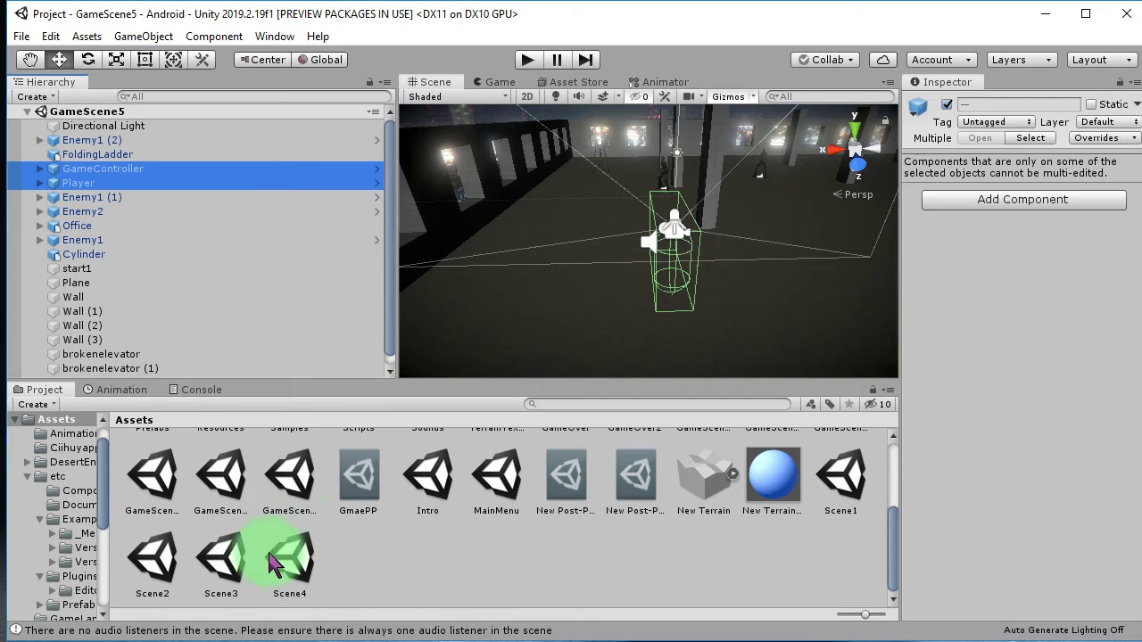
left_click(488, 553)
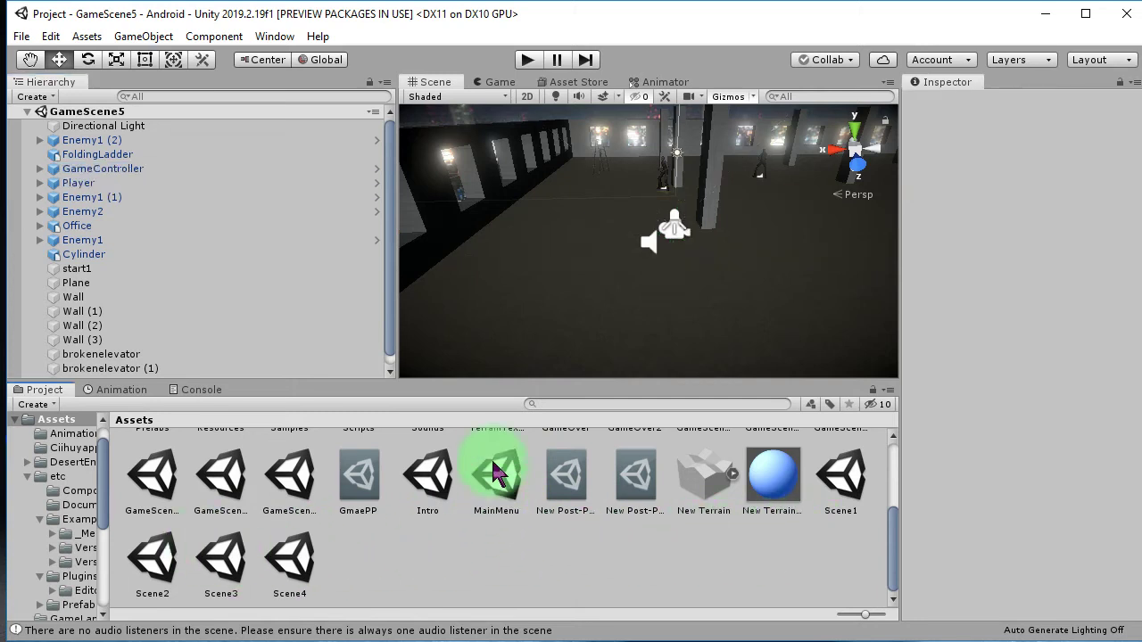
Open GameScene6 and paste GameController and Player into its Hierarchy.
double_click(319, 496)
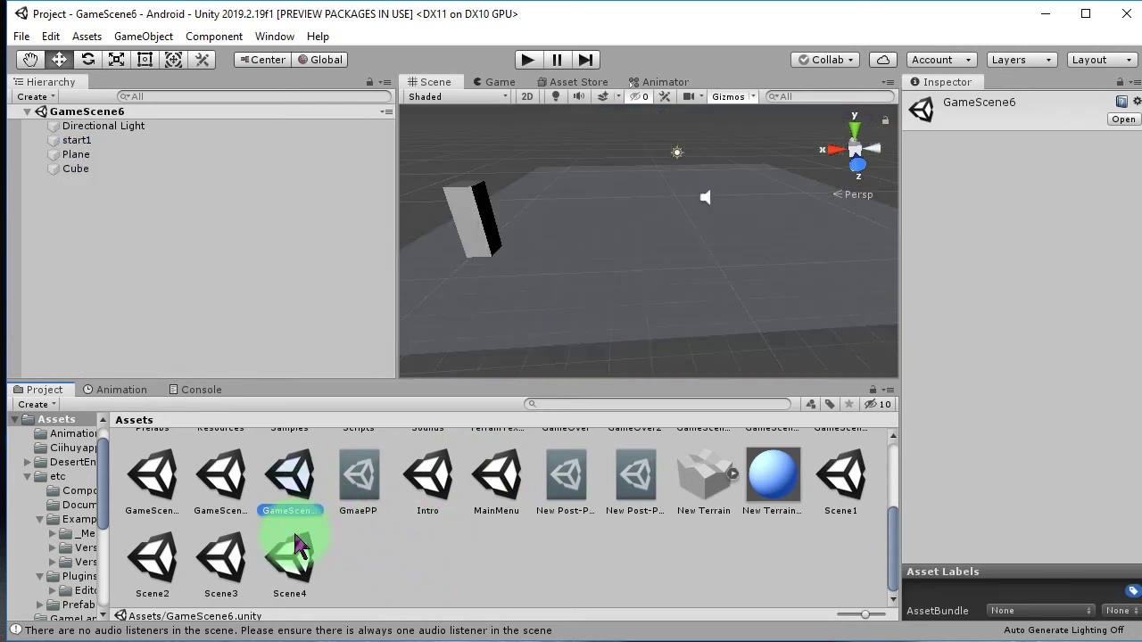
left_click(218, 254)
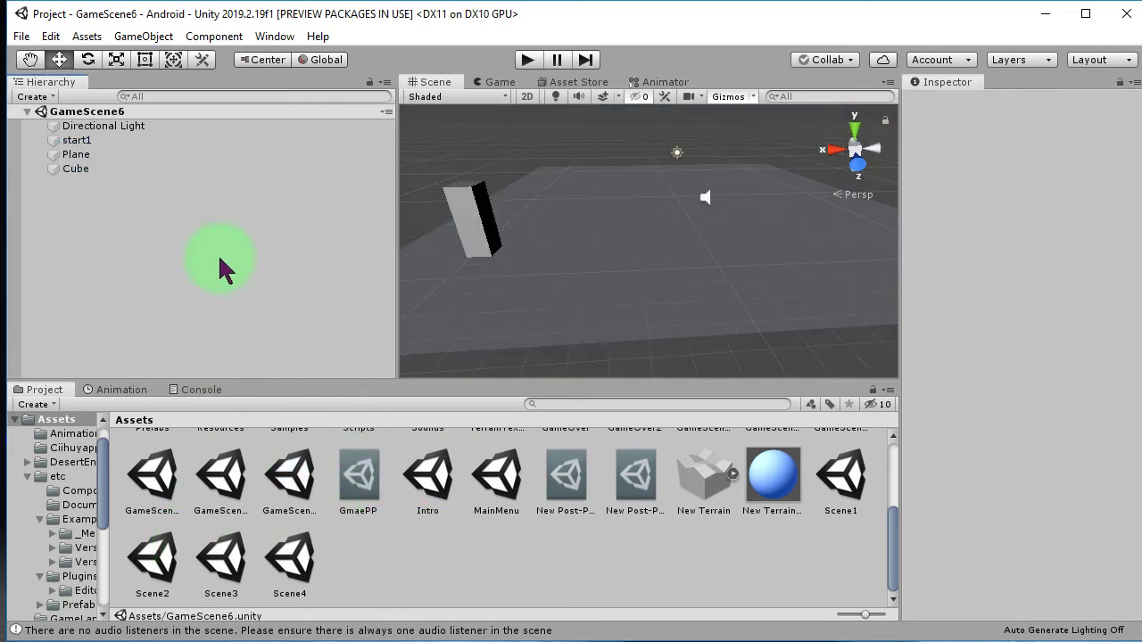
key("ctrl+v")
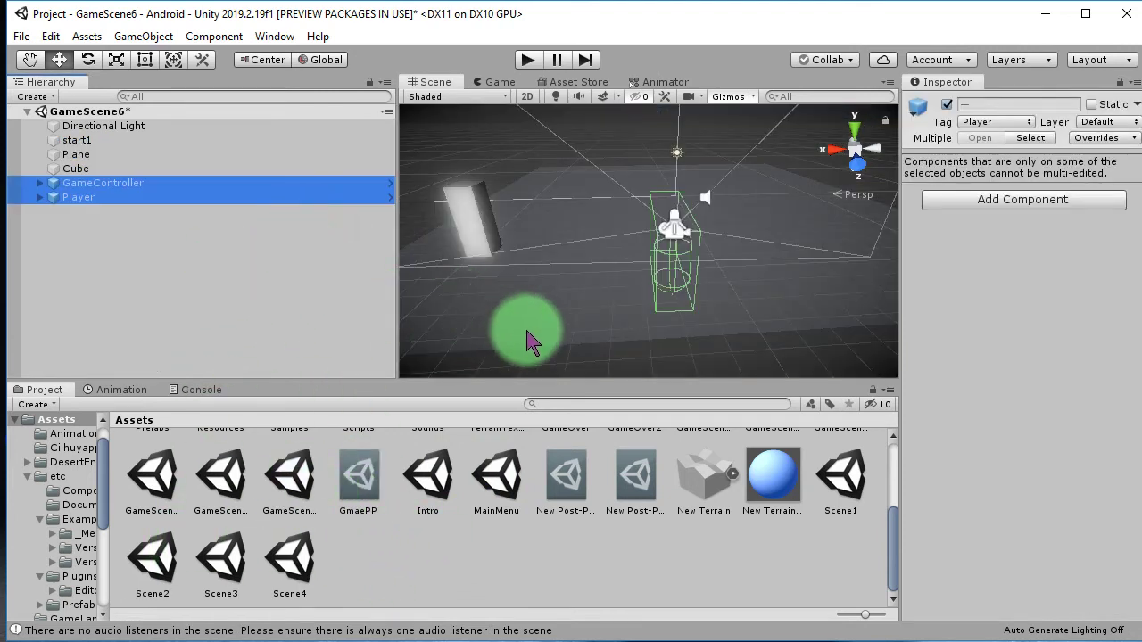
mouse_move(591, 319)
left_mouse_down("alt")
mouse_move(770, 240)
mouse_move(518, 326)
left_mouse_up("alt")
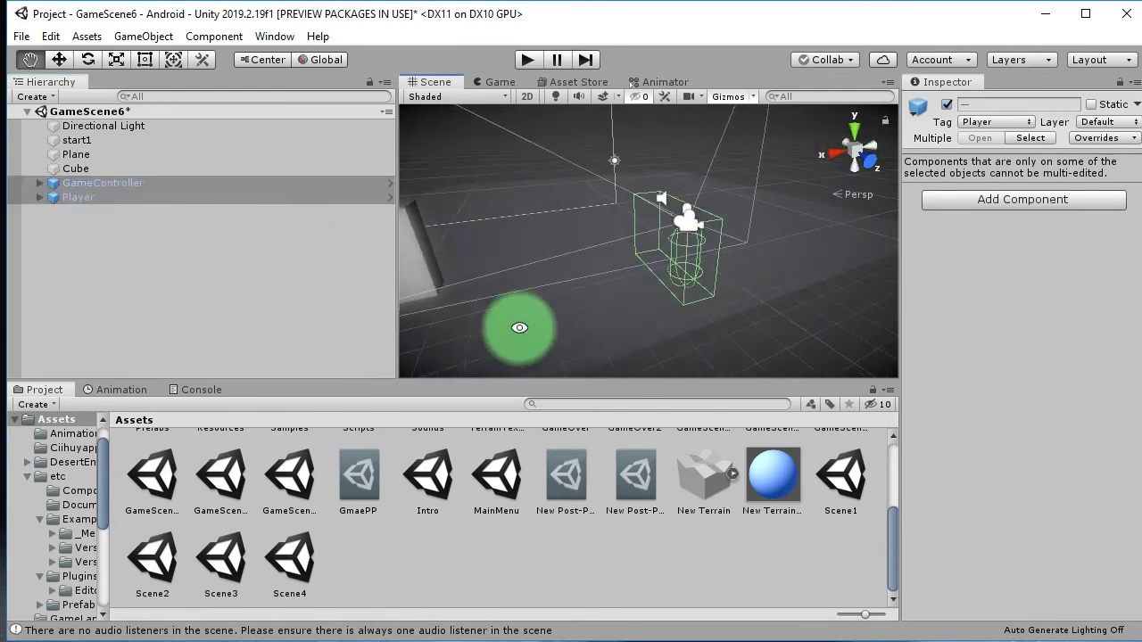
Replace the Notepad note with a new remark starting with 'L'.
key("alt+Tab")
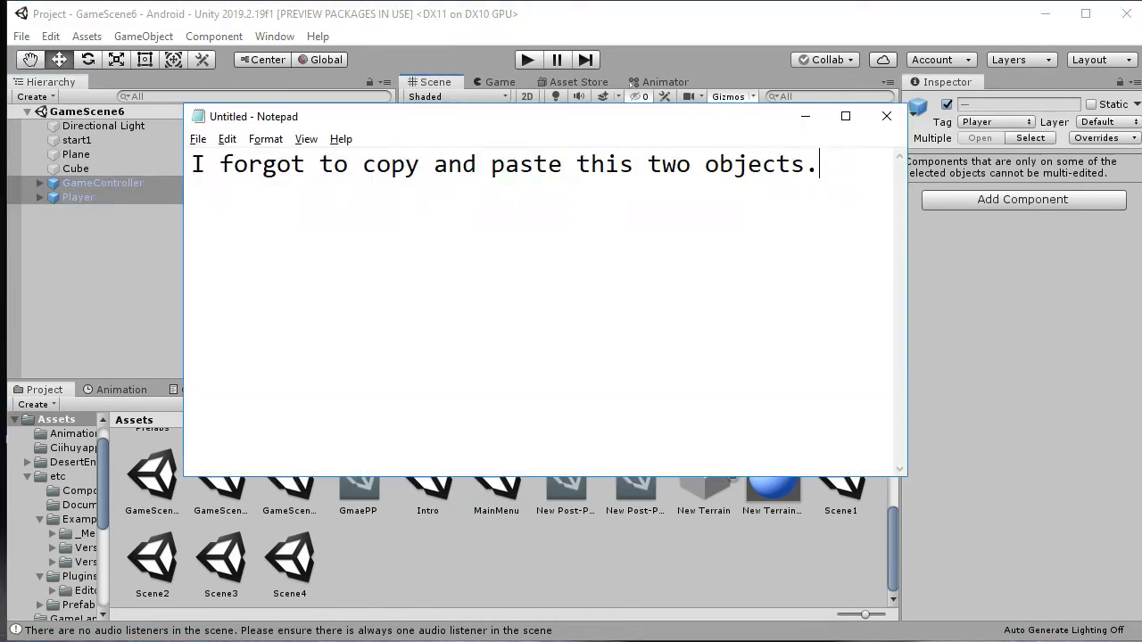
left_click(575, 464)
key("ctrl+a")
type("L")
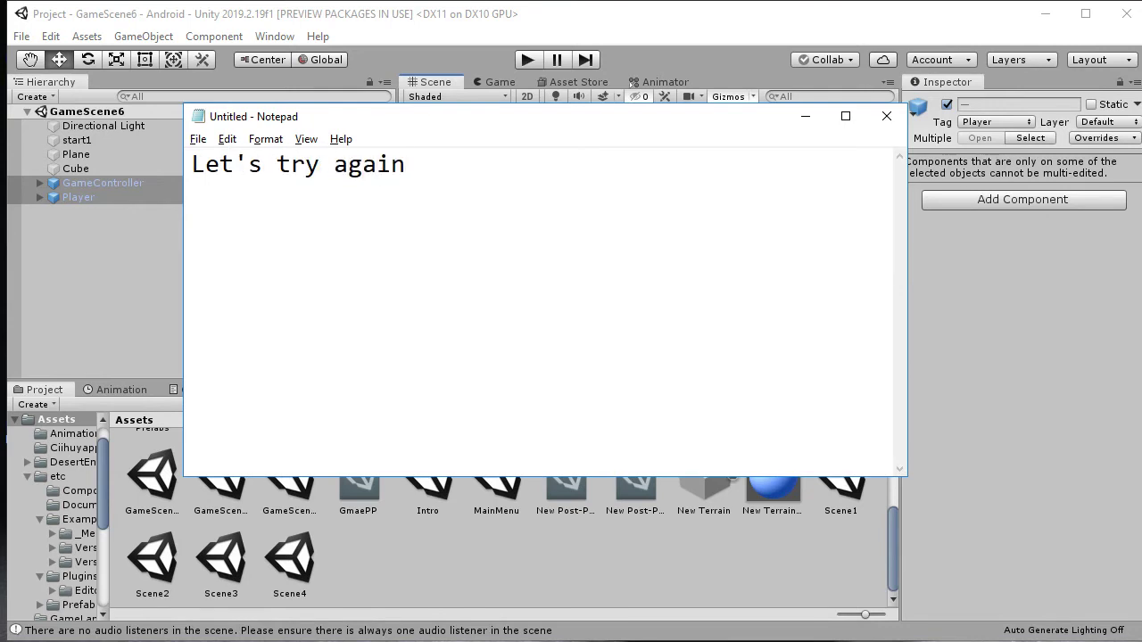
left_click(613, 146)
Open the start scene in the Ciihuyapps folder and play it to reach the CiihuyCom splash.
left_click(457, 546)
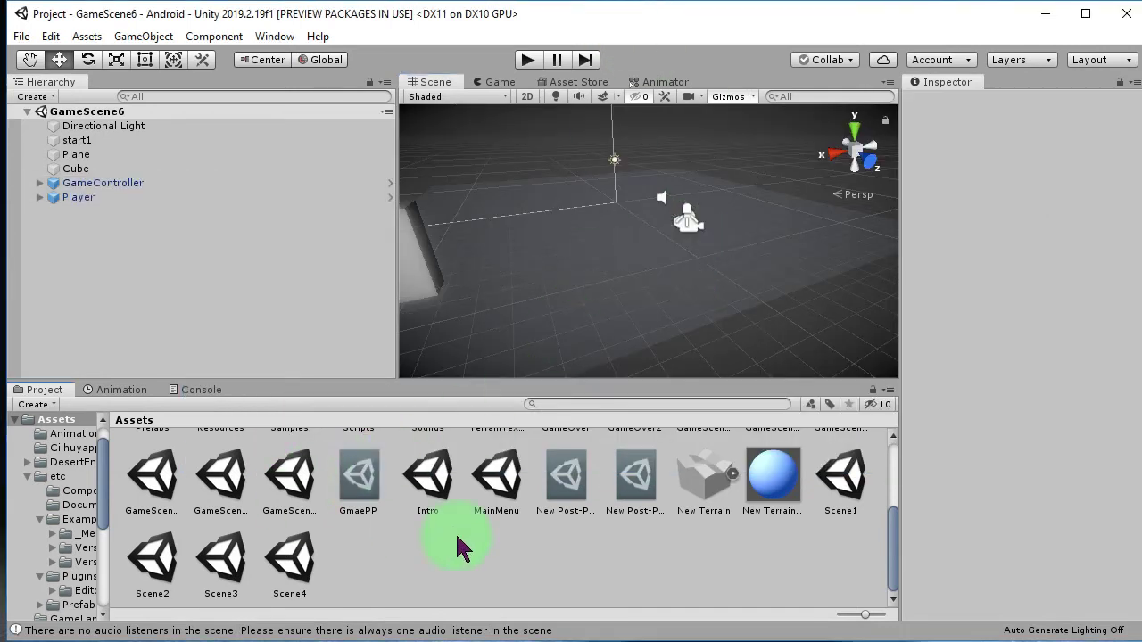
scroll(196, 489, "up", 3)
double_click(203, 465)
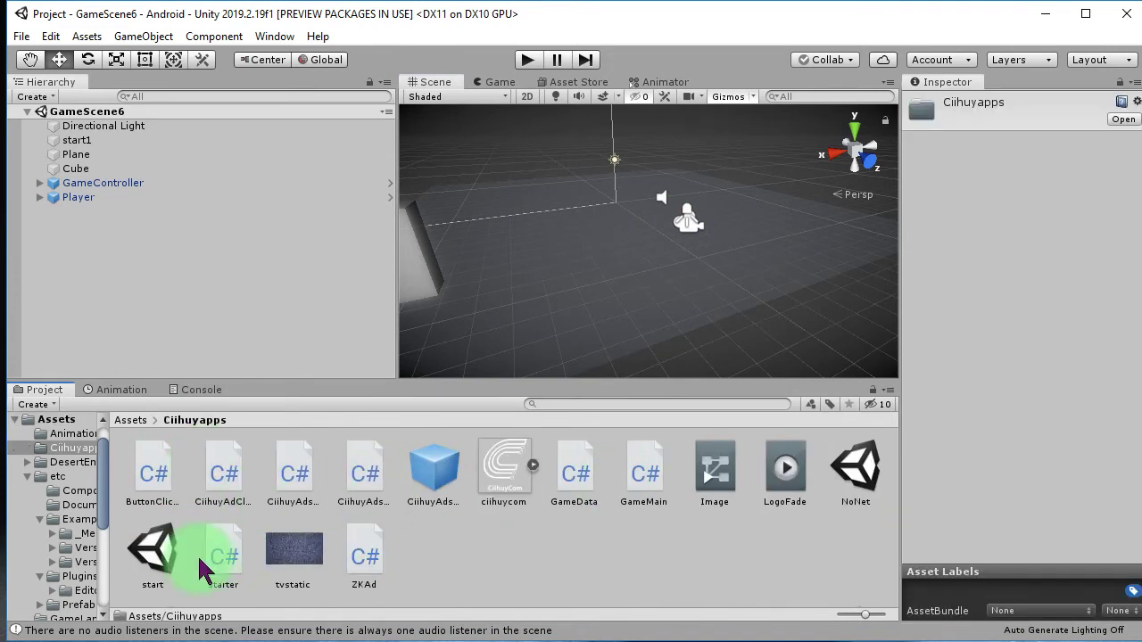
double_click(147, 571)
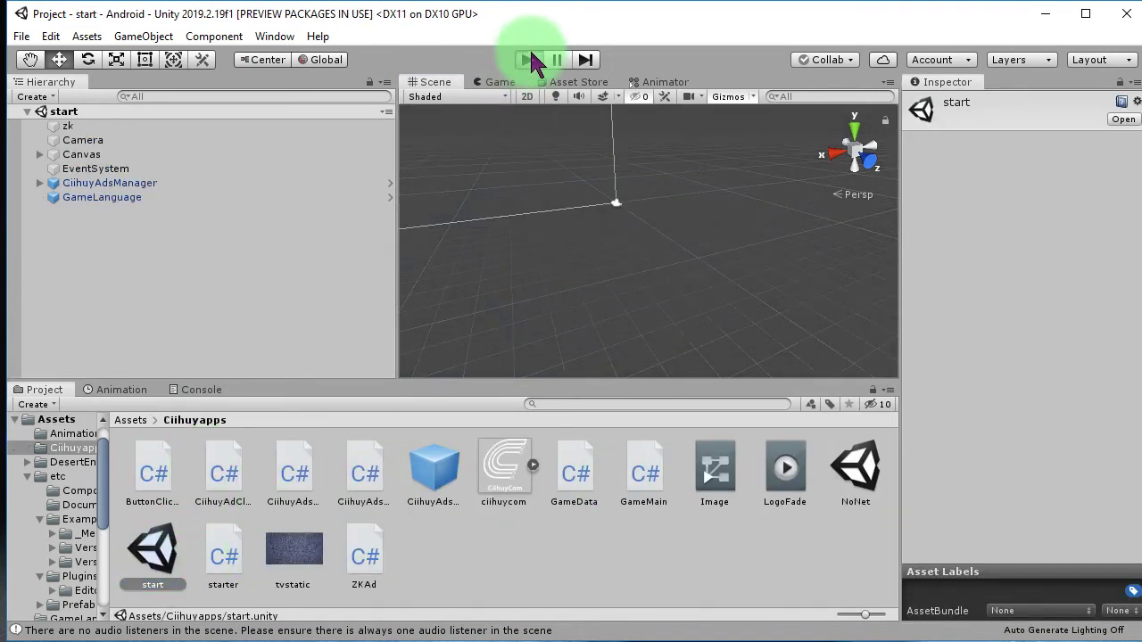
left_click(531, 56)
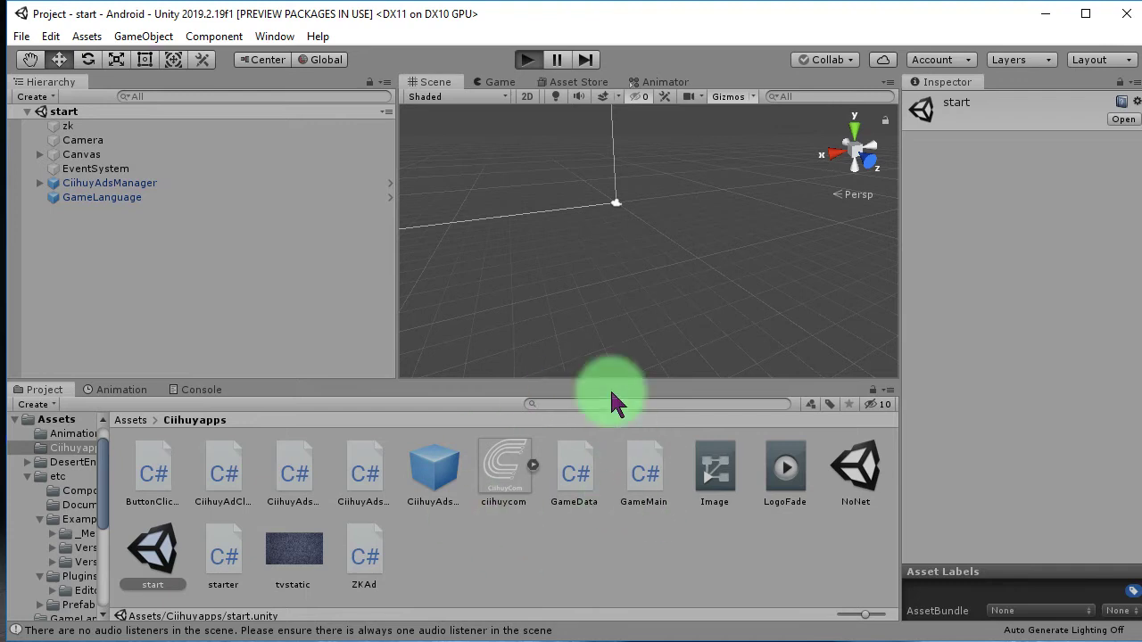
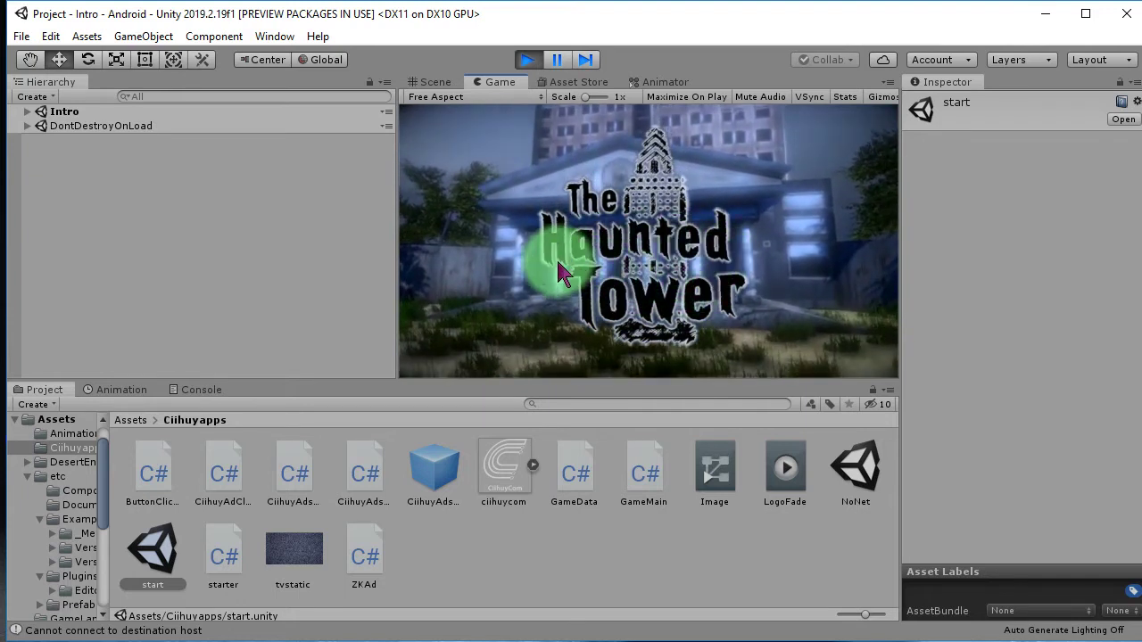
Start the game from the main menu and look around the GameScene6 level.
left_click(503, 285)
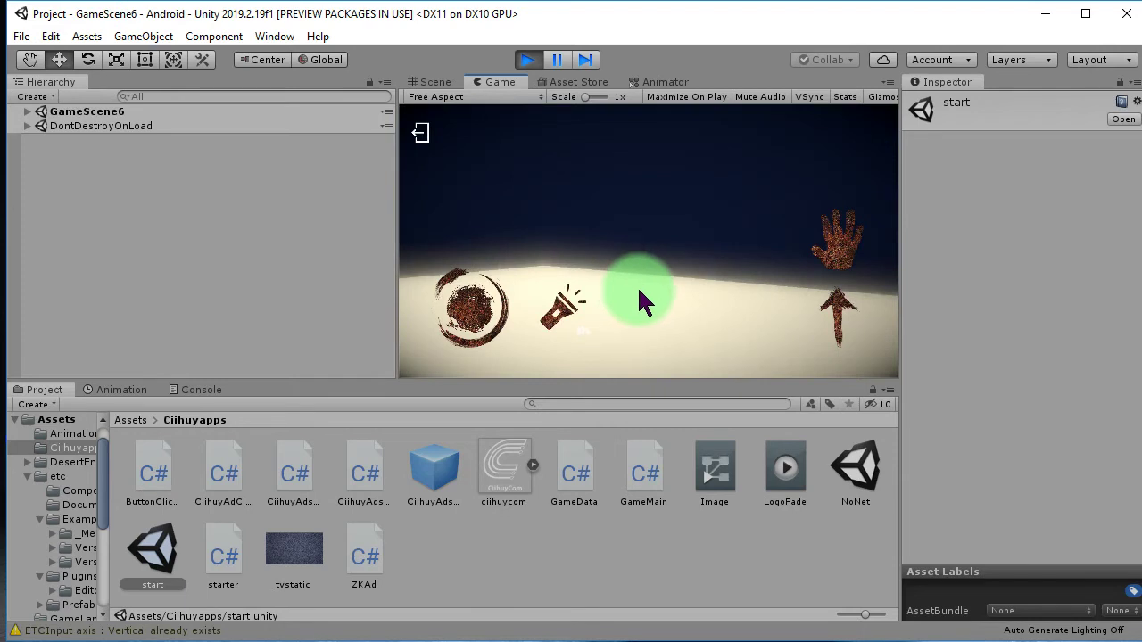
mouse_move(616, 195)
left_mouse_down()
mouse_move(532, 246)
mouse_move(627, 297)
left_mouse_up()
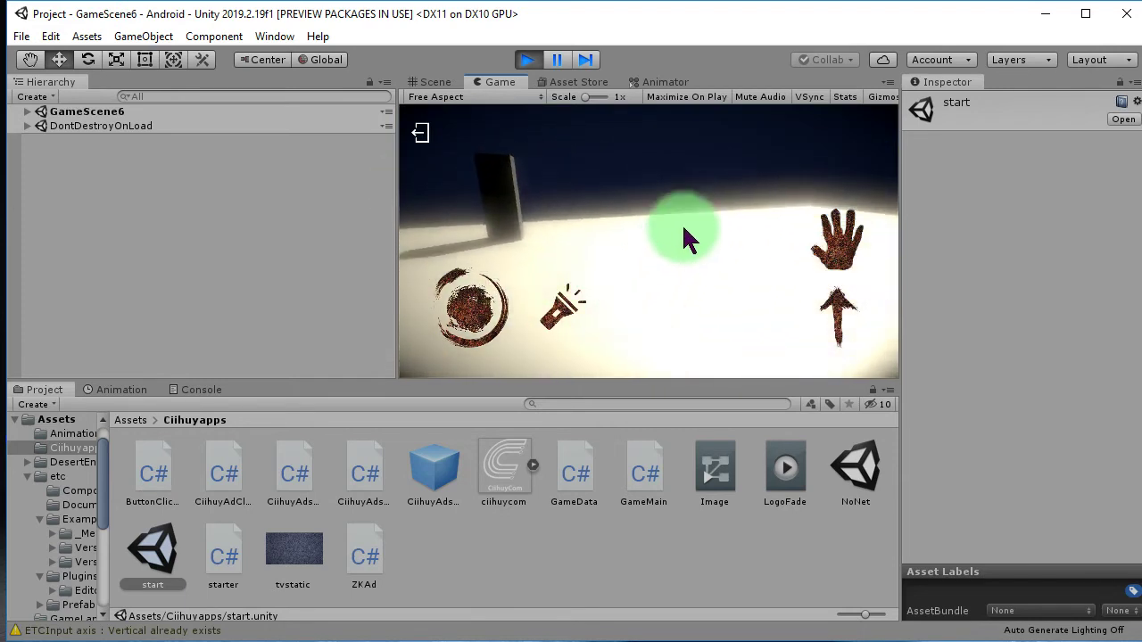
key("alt+Tab")
Replace the Notepad note with one saying level 7 was reached and proposing a way back.
key("ctrl+a")
type("We a")
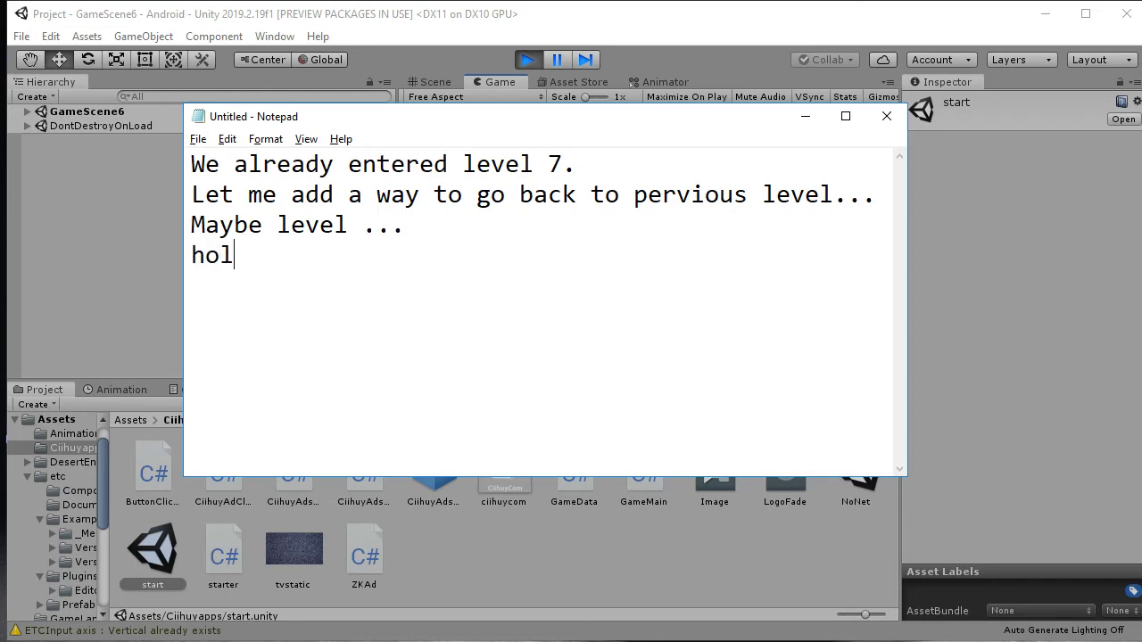
left_click(556, 58)
Exit play mode and clear the current asset selection.
left_click(556, 58)
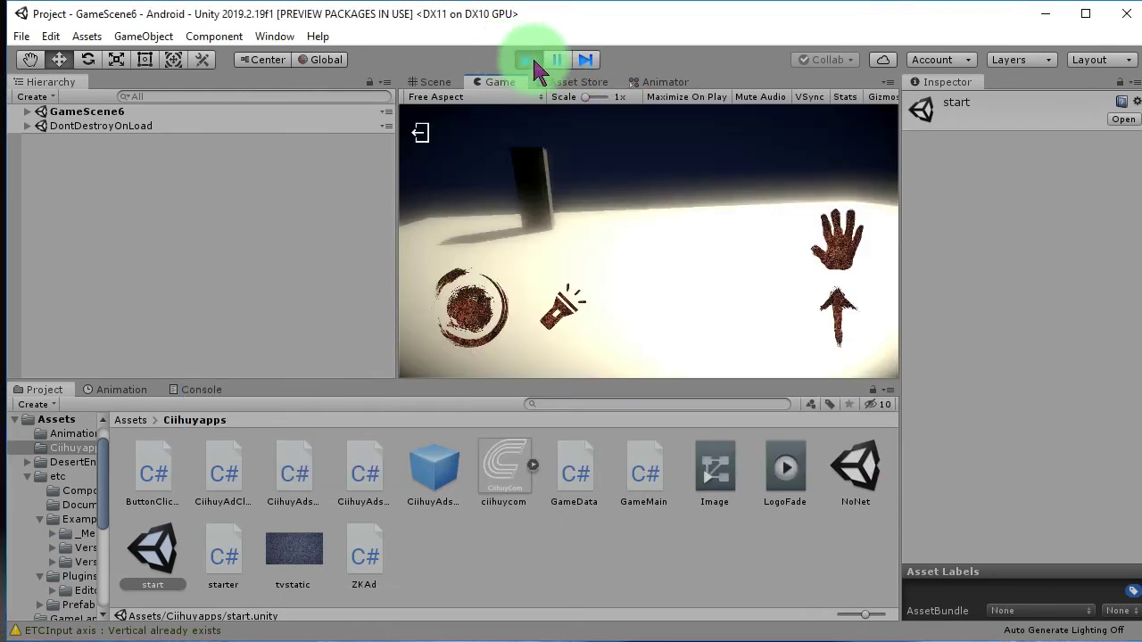
left_click(527, 58)
left_click(546, 562)
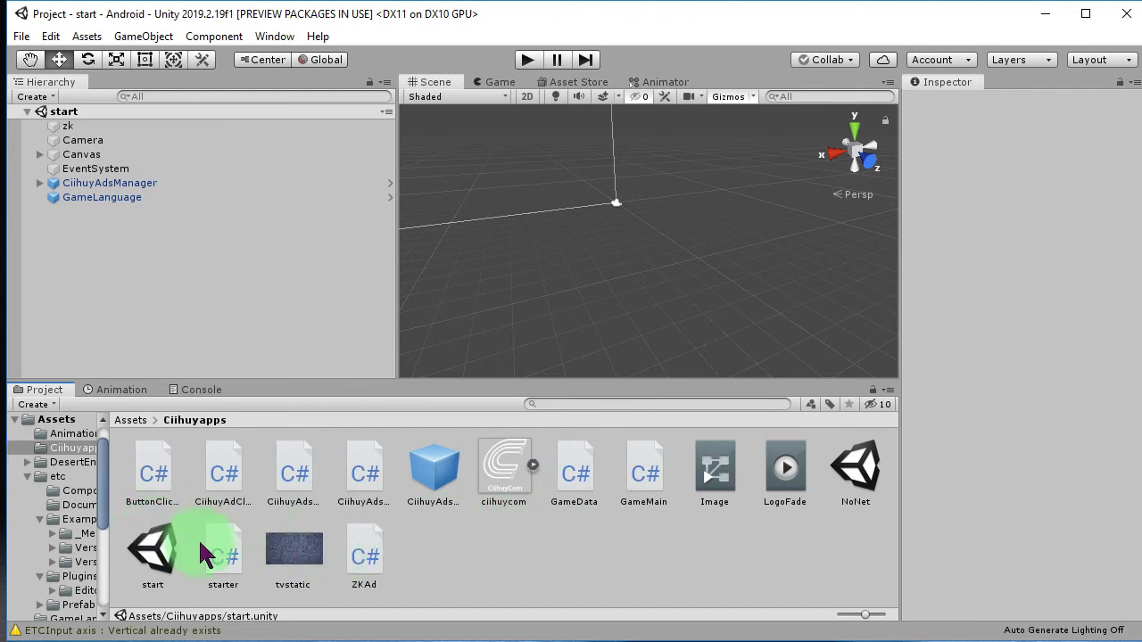
Open the GameScene5 scene from the Assets folder and orbit around its office level.
left_click(143, 420)
scroll(530, 566, "down", 3)
scroll(287, 504, "down", 1)
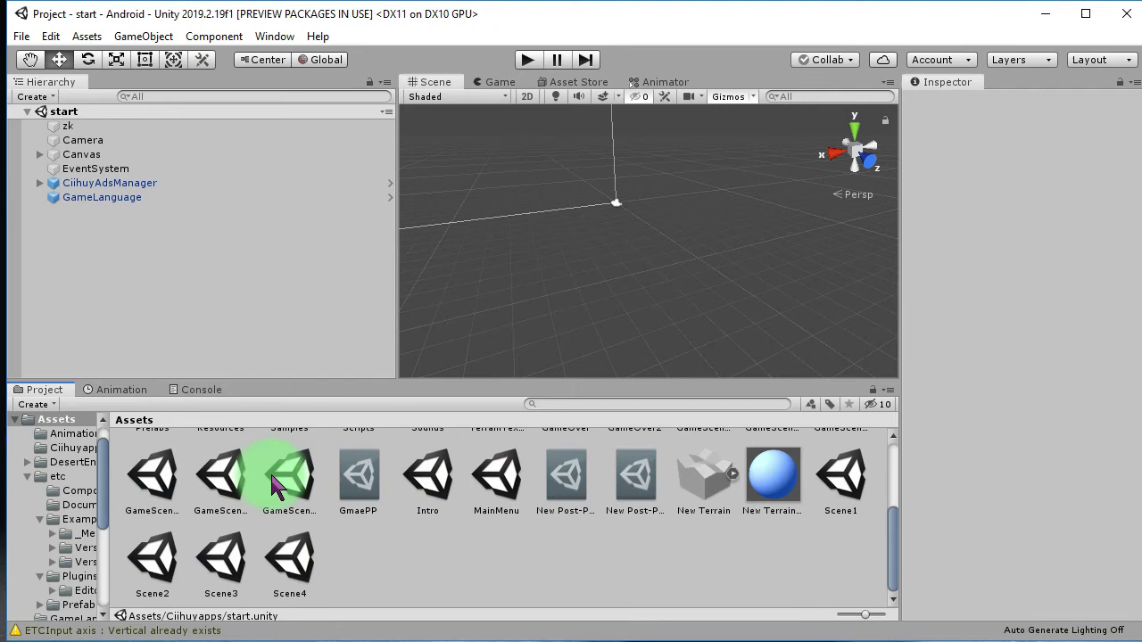
double_click(277, 486)
double_click(225, 474)
mouse_move(603, 327)
left_mouse_down("alt")
mouse_move(498, 238)
mouse_move(565, 313)
mouse_move(597, 291)
mouse_move(535, 272)
left_mouse_up("alt")
scroll(170, 282, "down", 1)
scroll(169, 285, "up", 1)
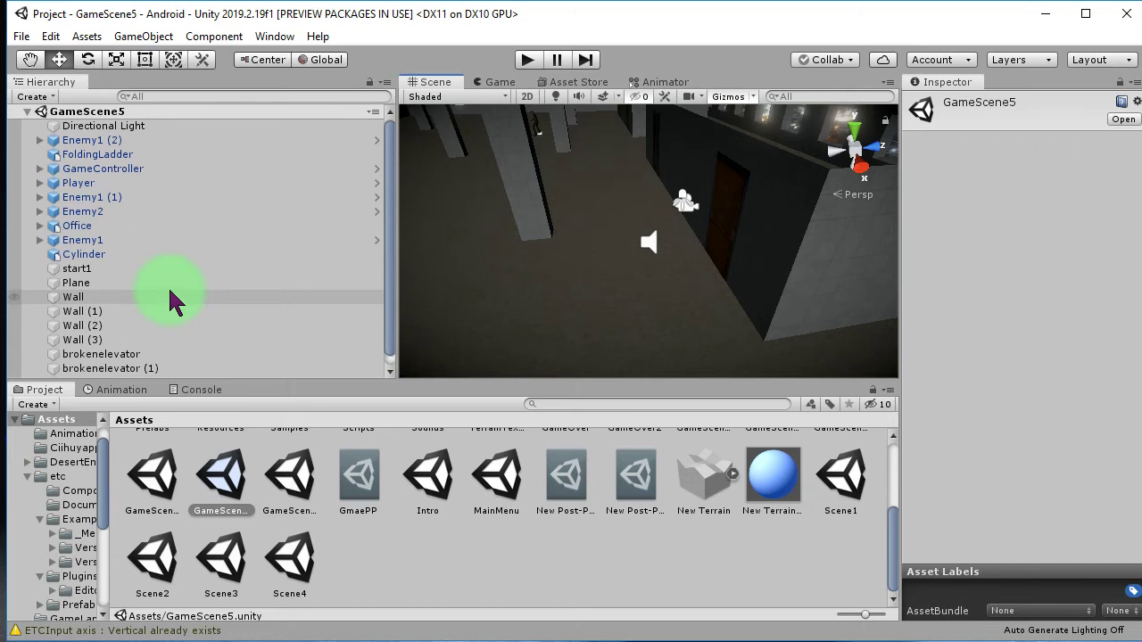
left_click(648, 245)
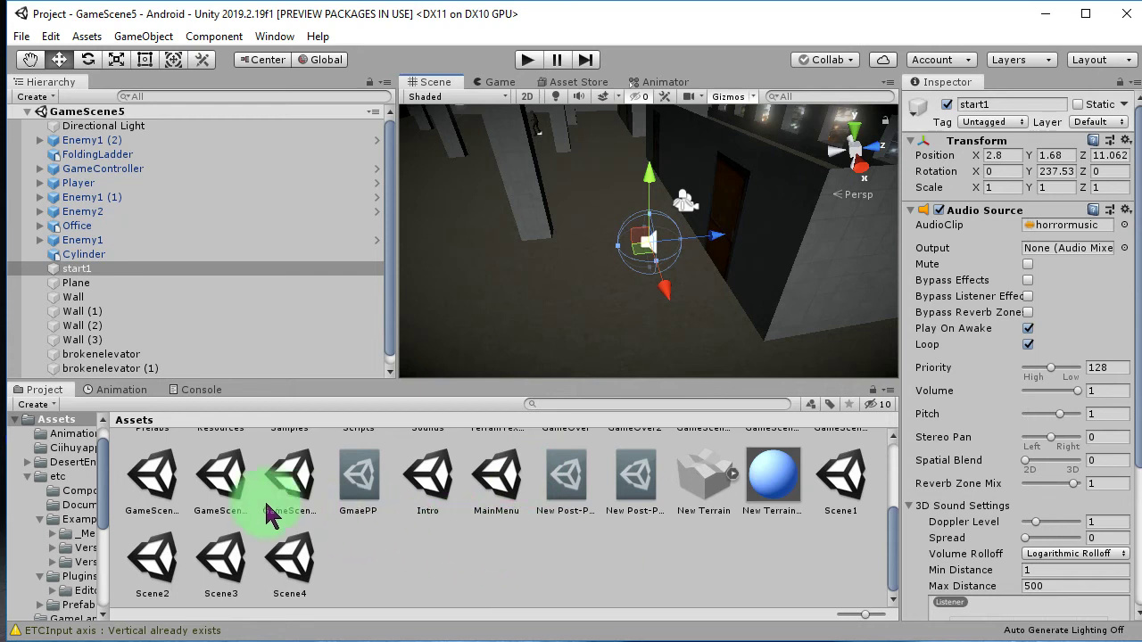
scroll(150, 263, "down", 1)
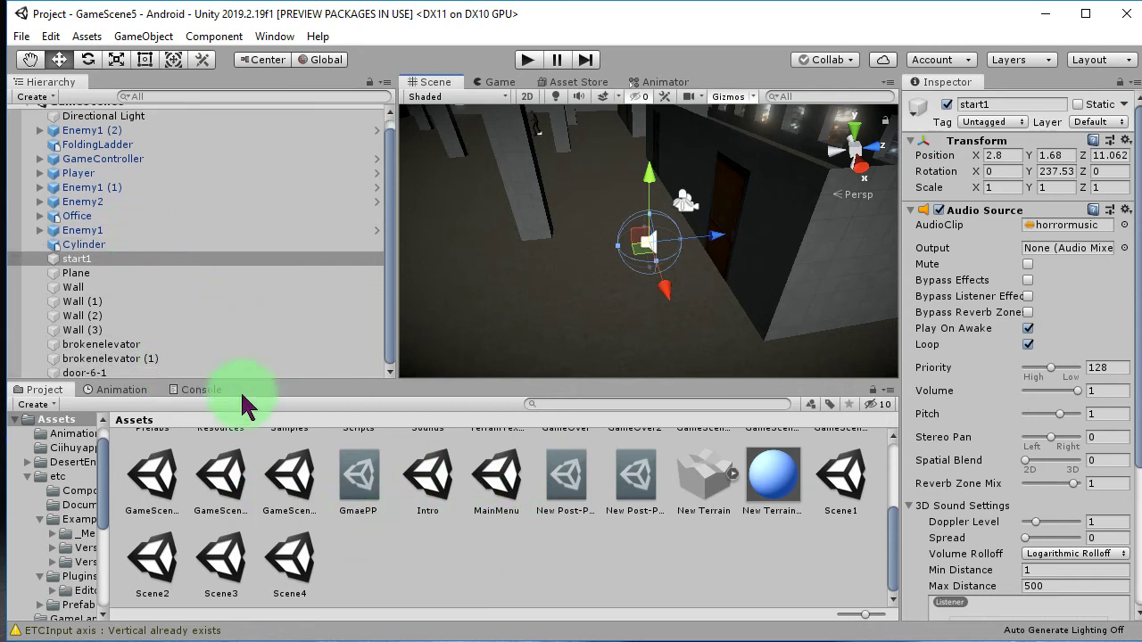
left_click(101, 376)
left_click(98, 373)
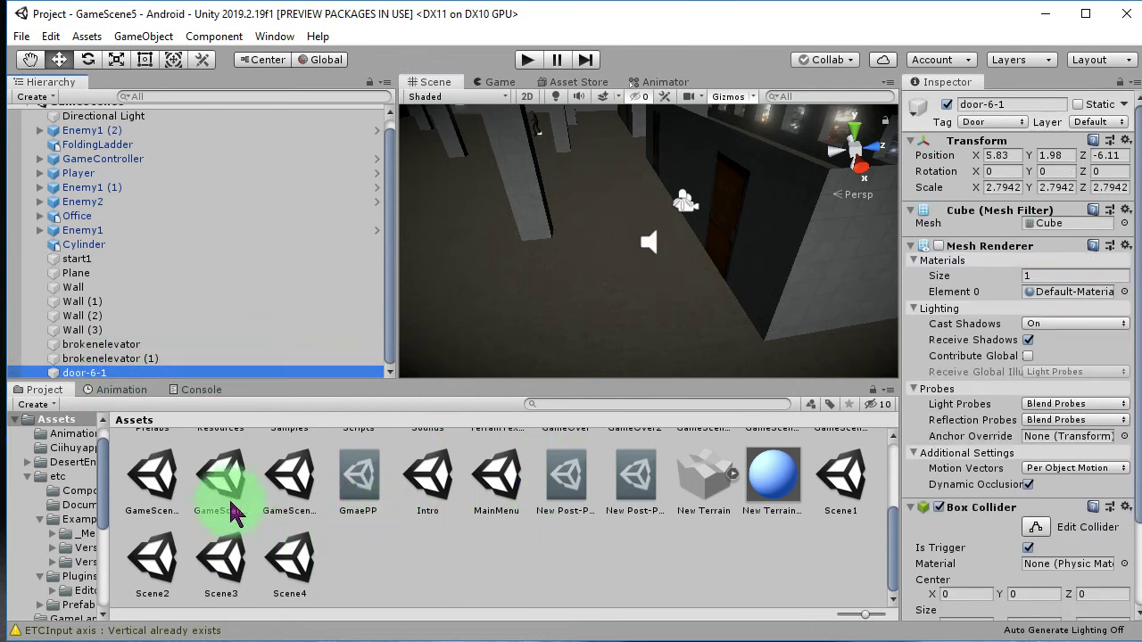
right_click(200, 375)
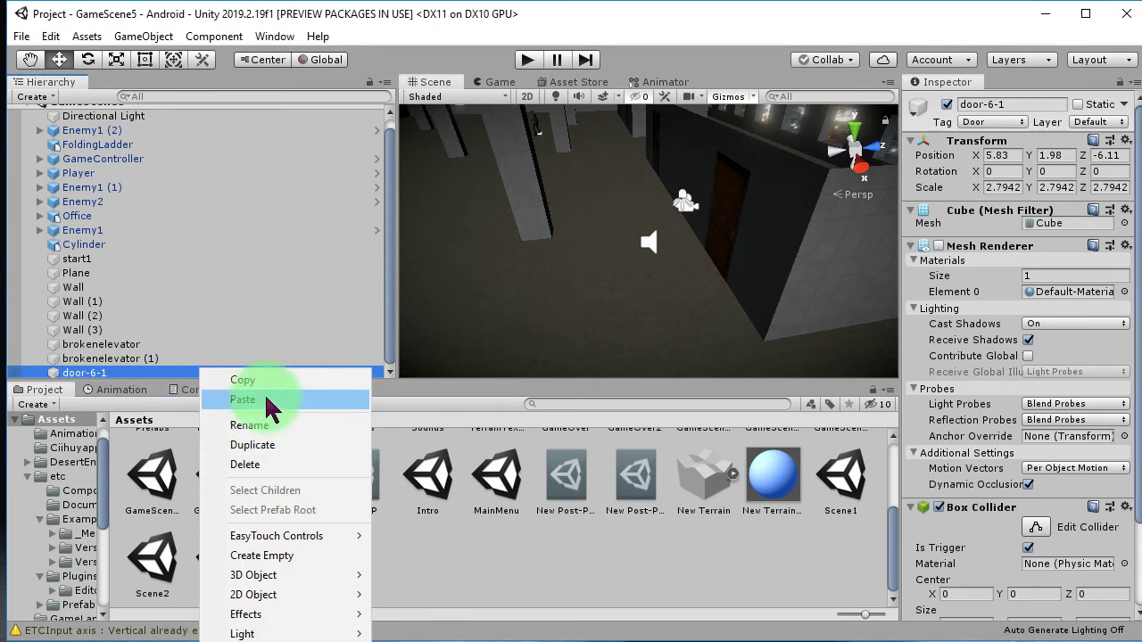
left_click(271, 382)
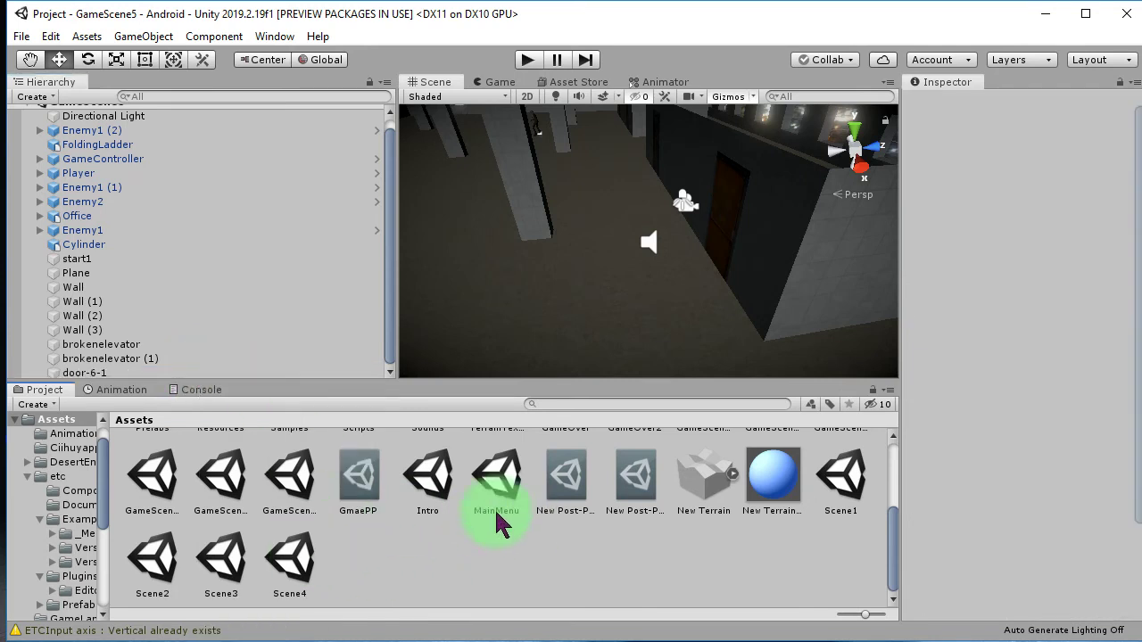
Paste the door-6-1 trigger cube into GameScene6 and move it to X 9.81, Y 1.98, Z 7.51.
double_click(288, 473)
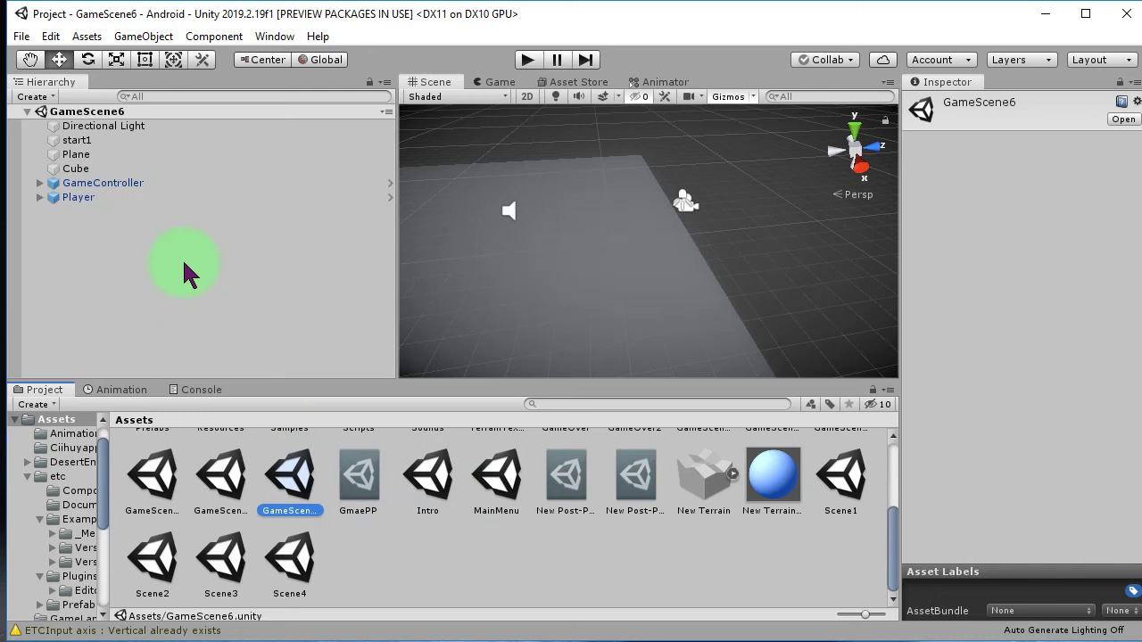
left_click(225, 297)
key("ctrl+v")
key("f")
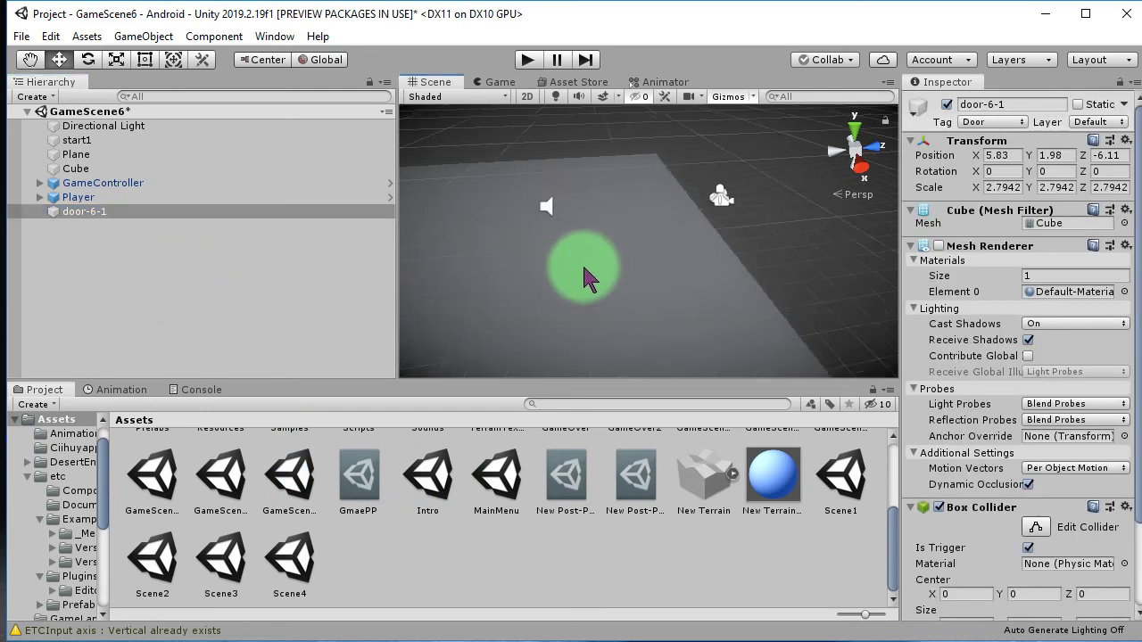
scroll(639, 273, "down", 3)
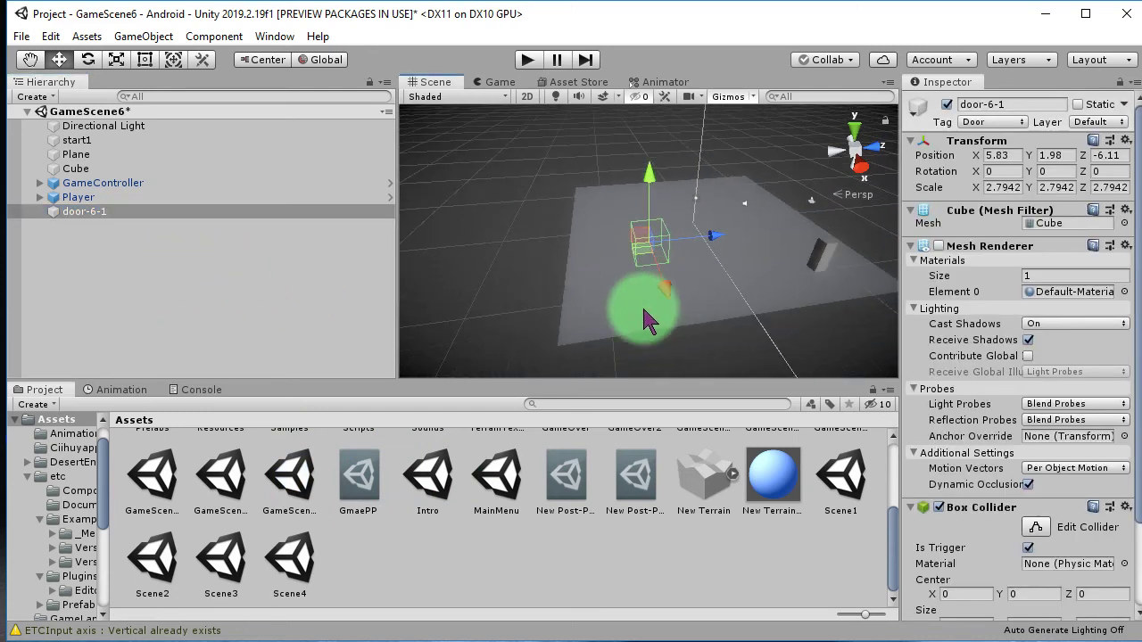
mouse_move(644, 260)
left_mouse_down()
mouse_move(823, 263)
mouse_move(576, 305)
mouse_move(683, 273)
mouse_move(631, 239)
left_mouse_up()
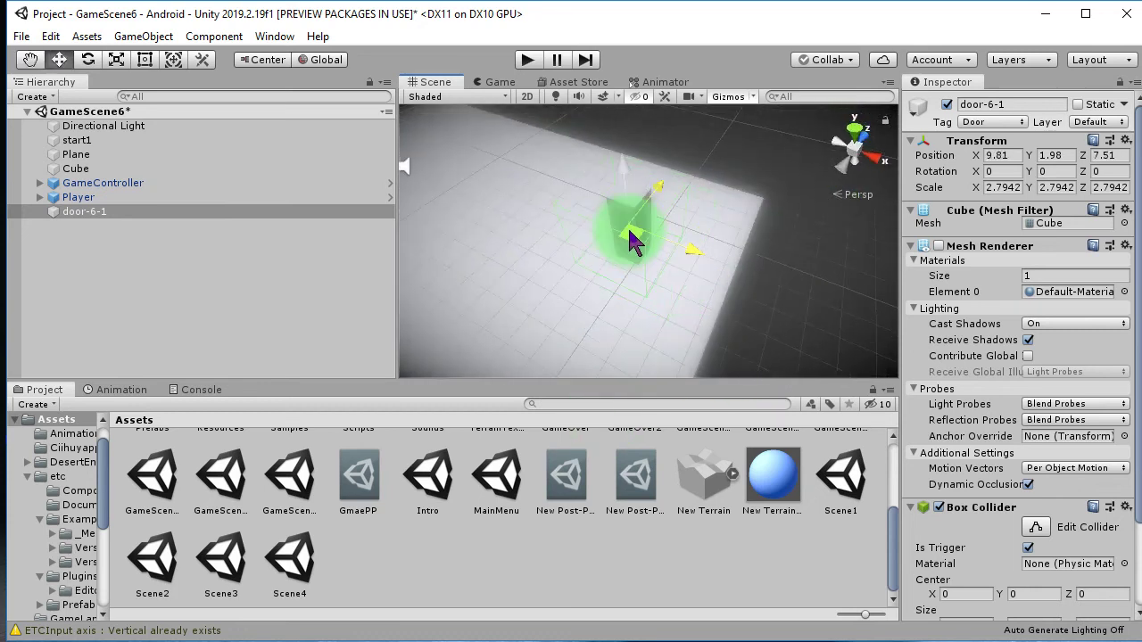
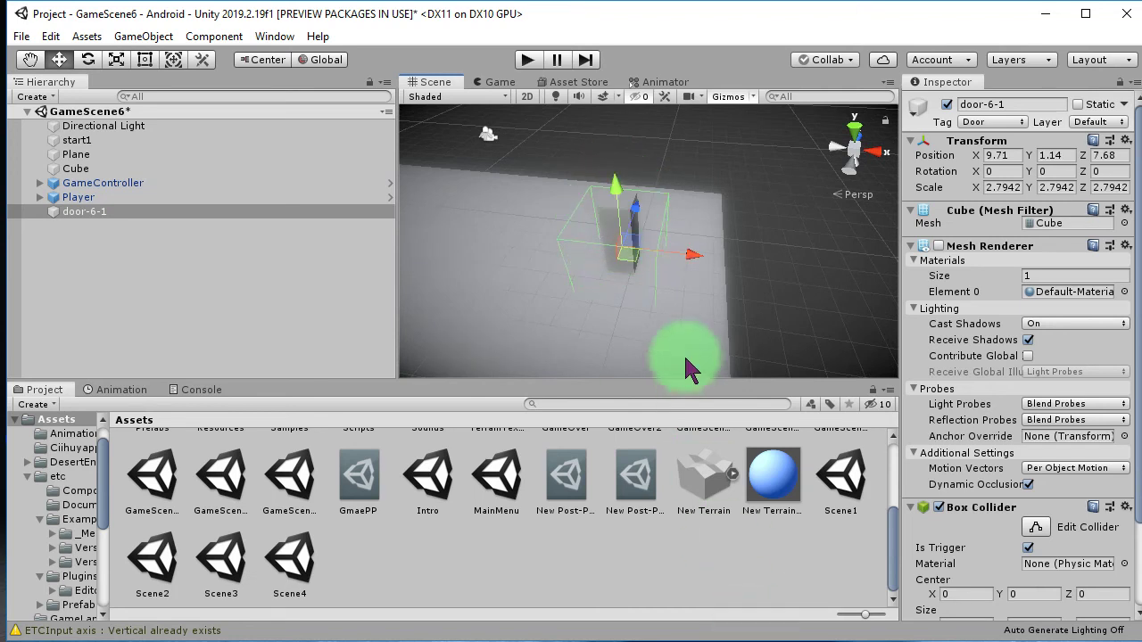
Replace the Notepad note with one saying the door goes on the cube and returns to the previous scene.
key("alt+Tab")
key("ctrl+a")
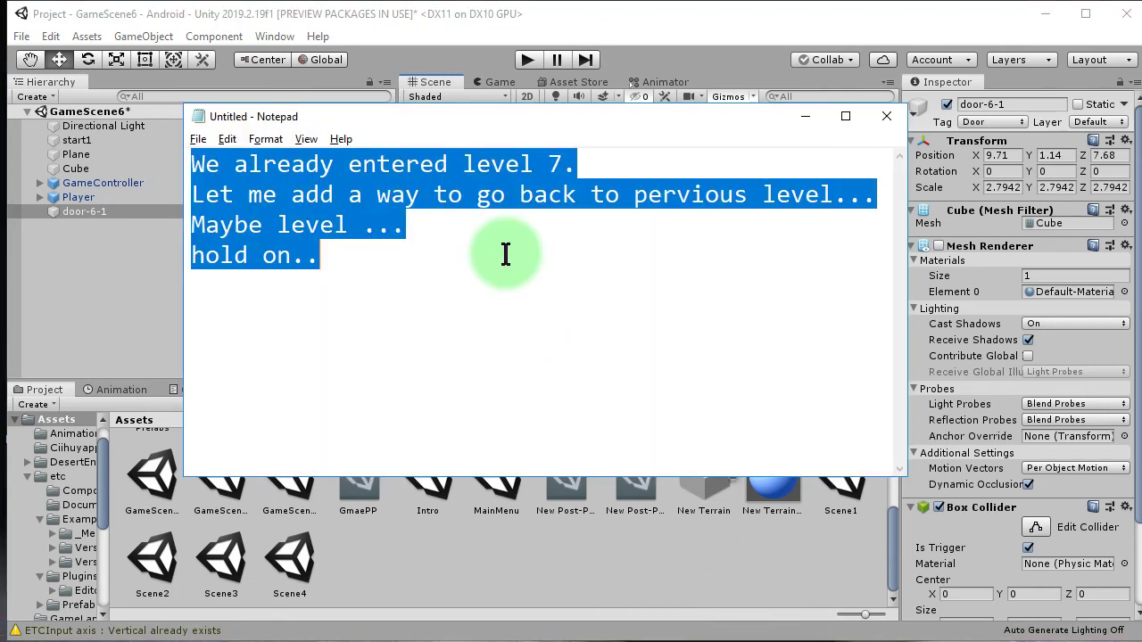
type("So,")
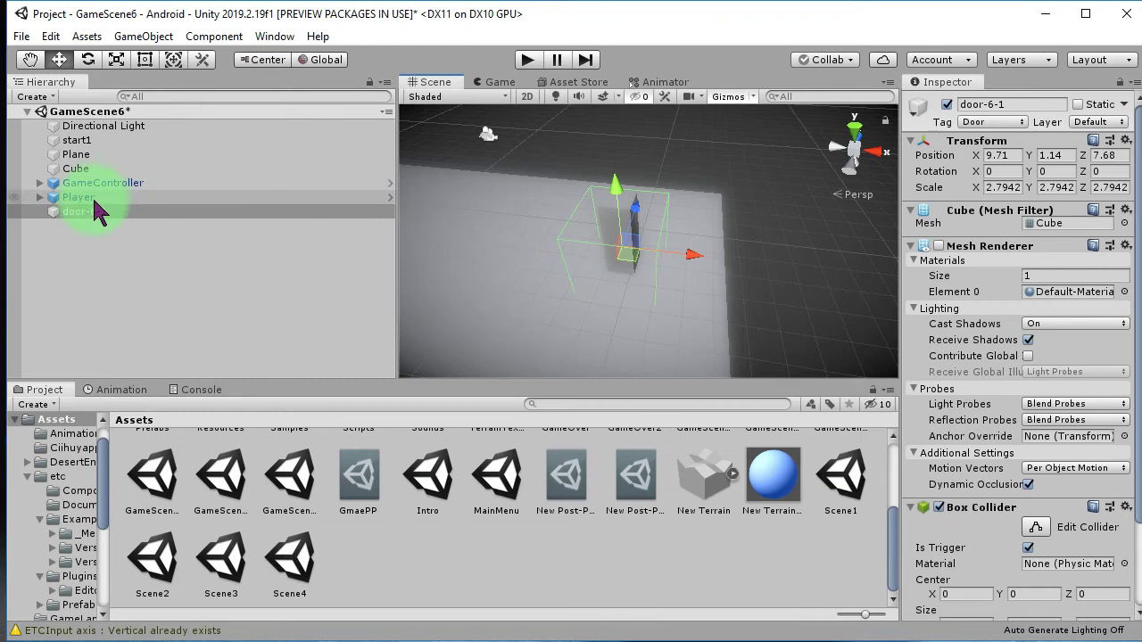
Rename the door-6-1 object to door-5-1.
left_click(90, 212)
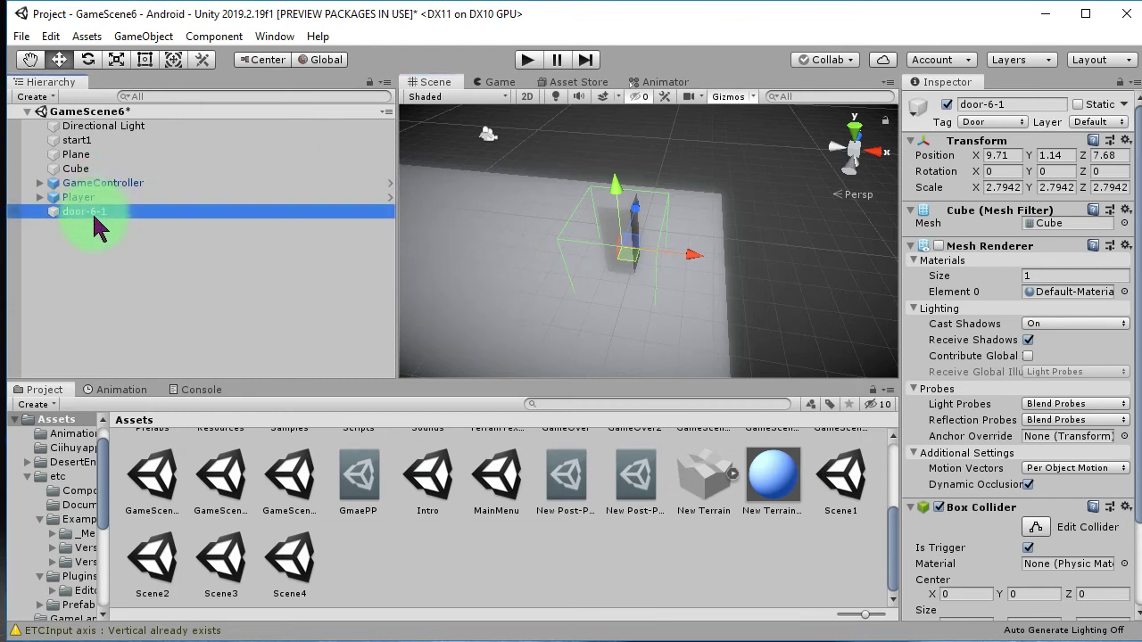
key("BackSpace")
type("5-1")
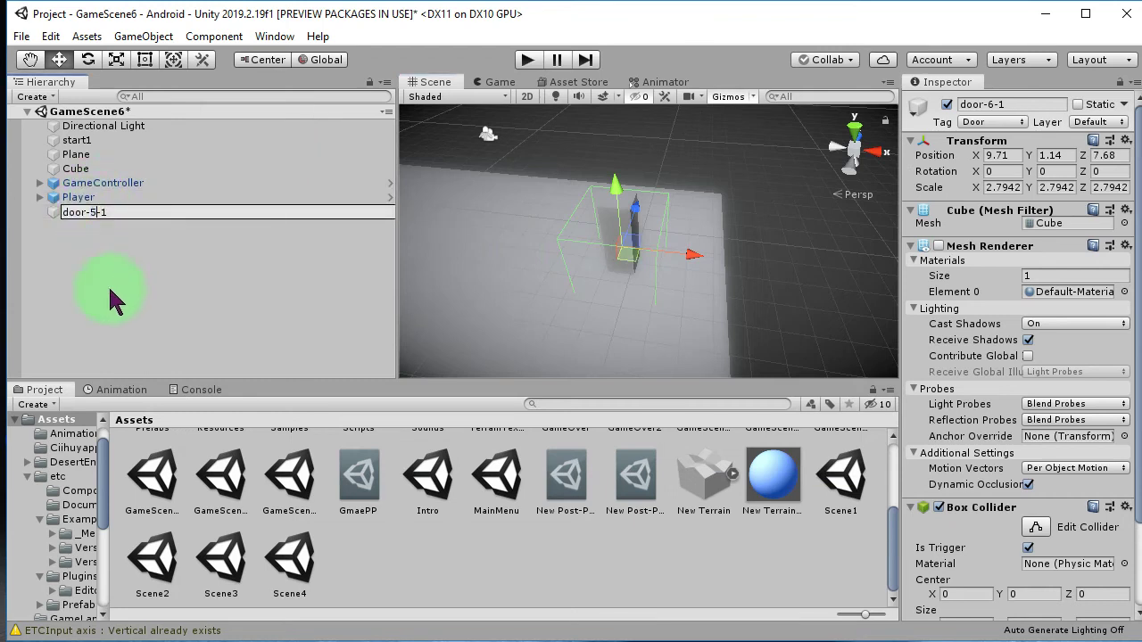
left_click(312, 325)
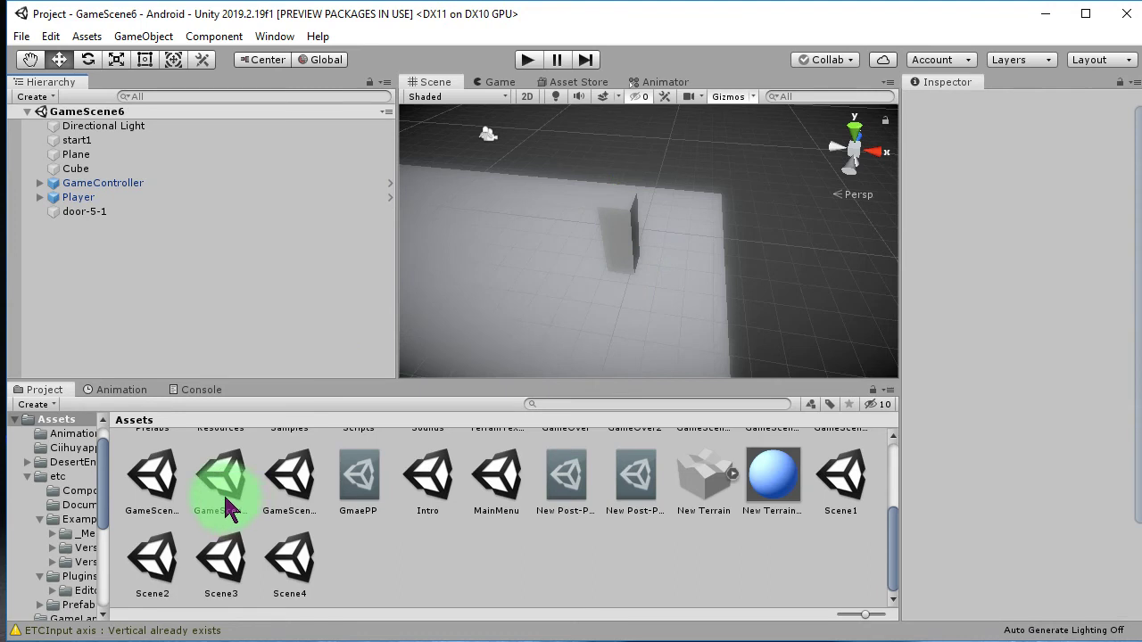
Open the start scene from the Ciihuyapps folder and run the game.
scroll(174, 482, "up", 3)
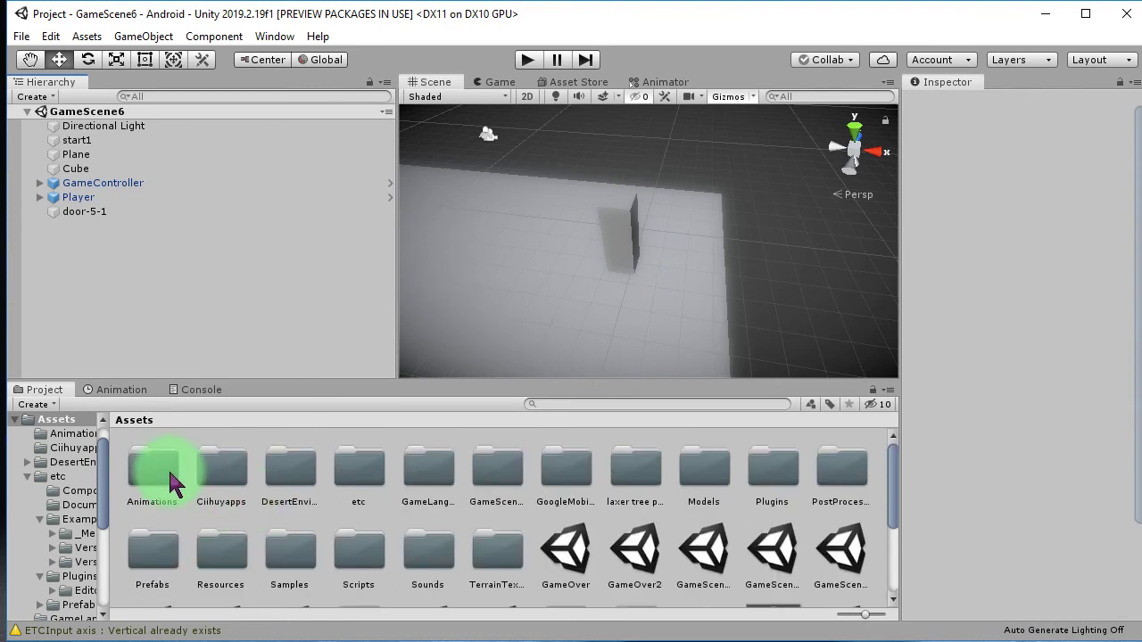
double_click(219, 464)
left_click(172, 555)
double_click(172, 555)
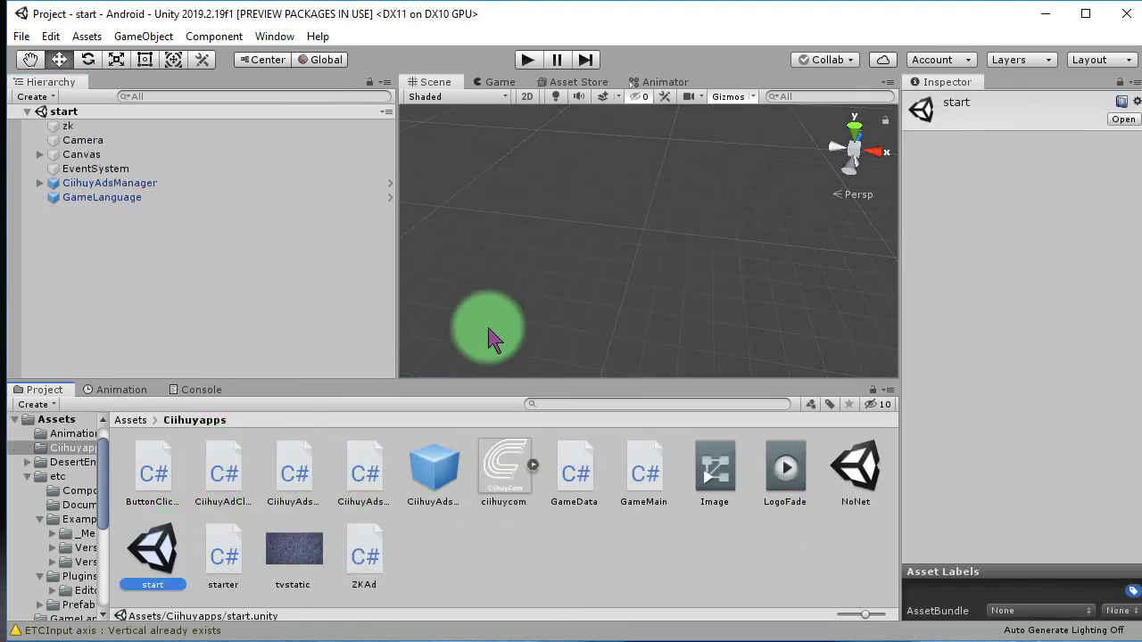
left_click(527, 59)
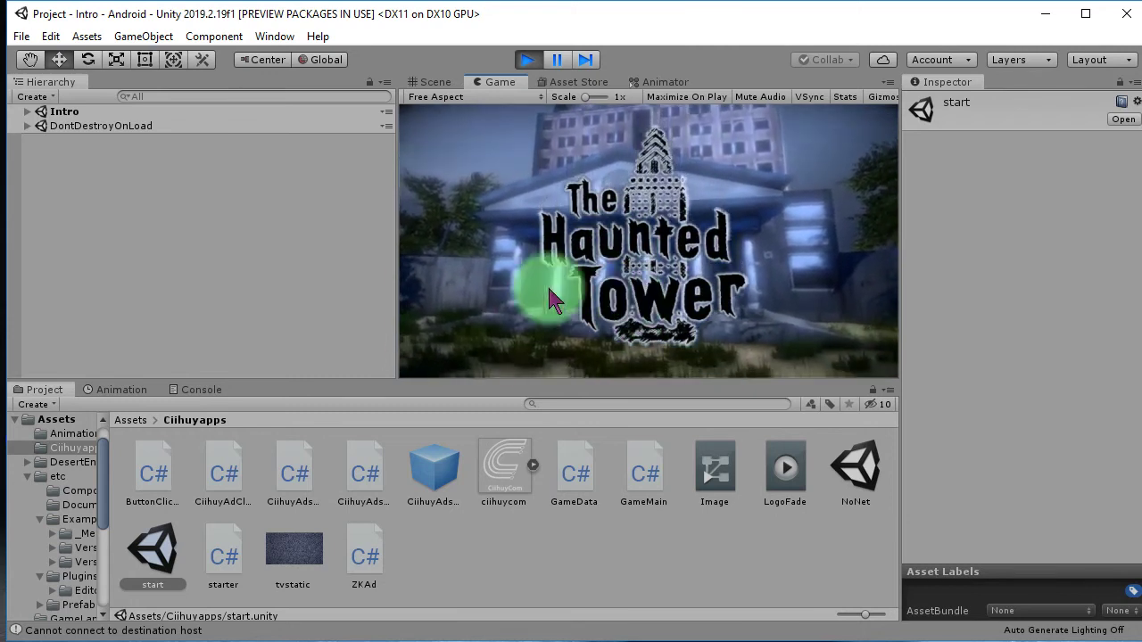
Load GameScene6 from the game menu and walk the player up to the dark door pillar.
left_click(502, 279)
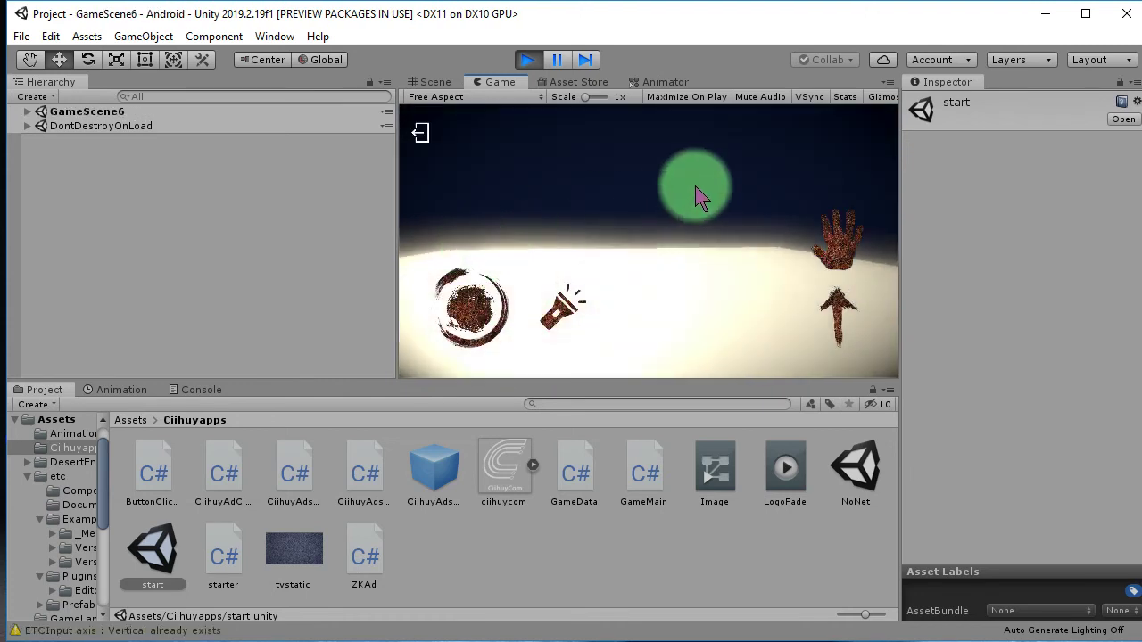
key("w")
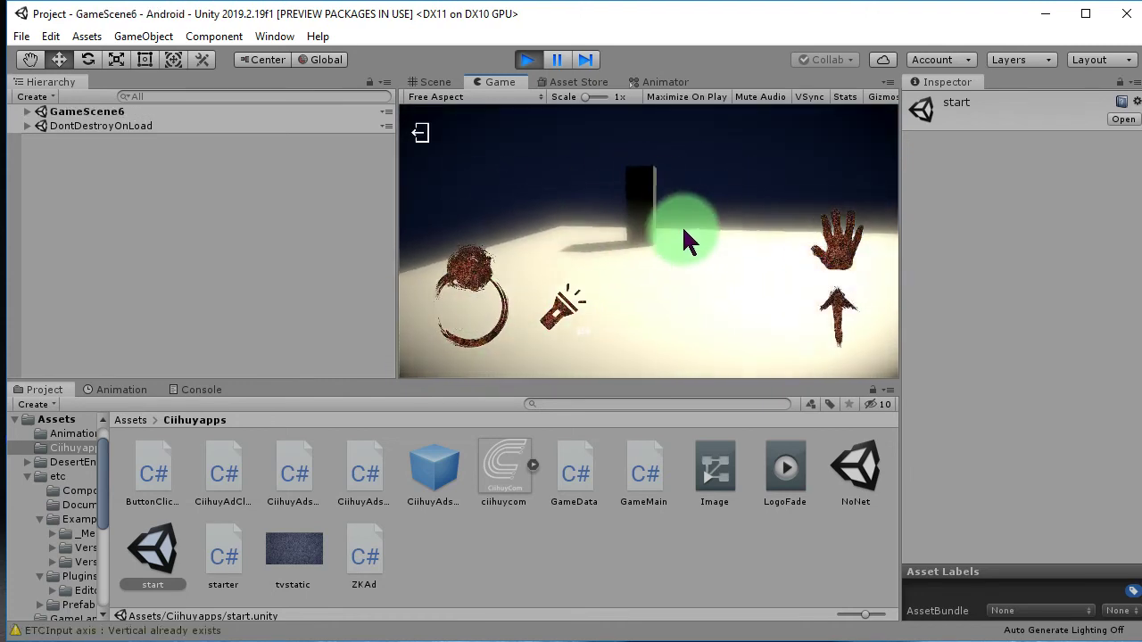
mouse_move(696, 237)
left_mouse_down()
mouse_move(684, 288)
mouse_move(678, 258)
left_mouse_up()
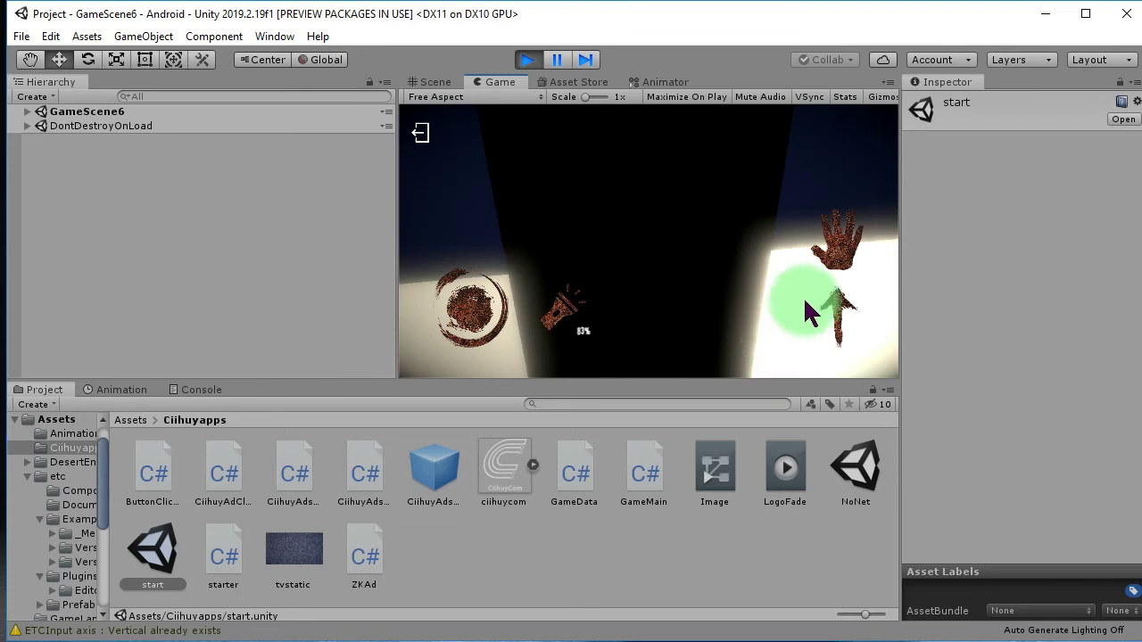
key("alt+Tab")
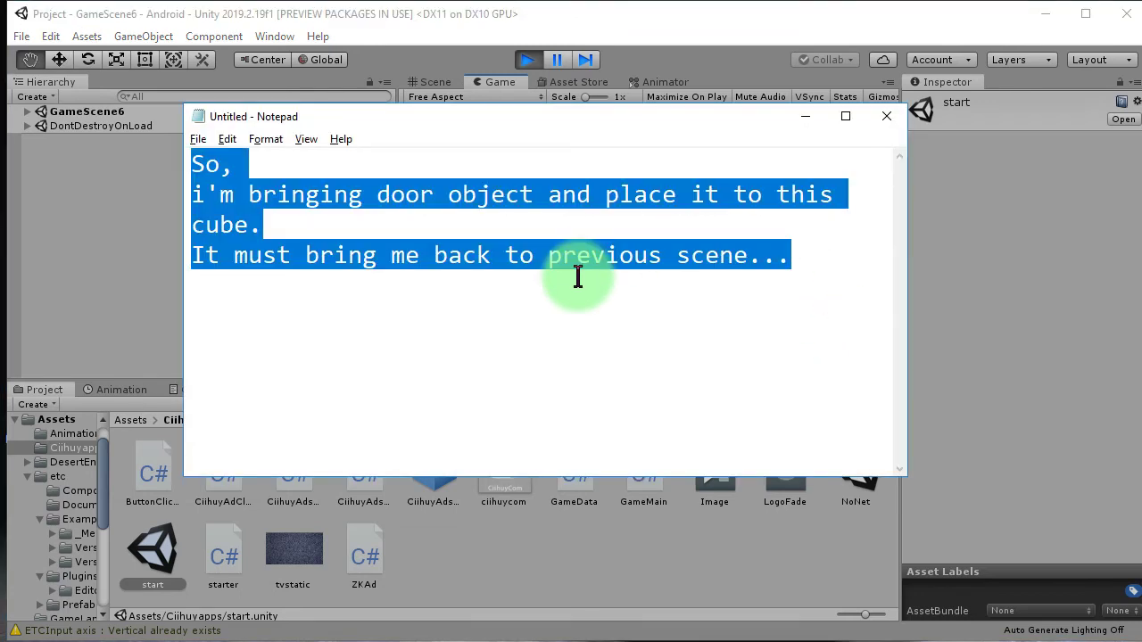
Replace the door note with "I'll clcik this hand button to enter..." and return to the game.
key("Delete")
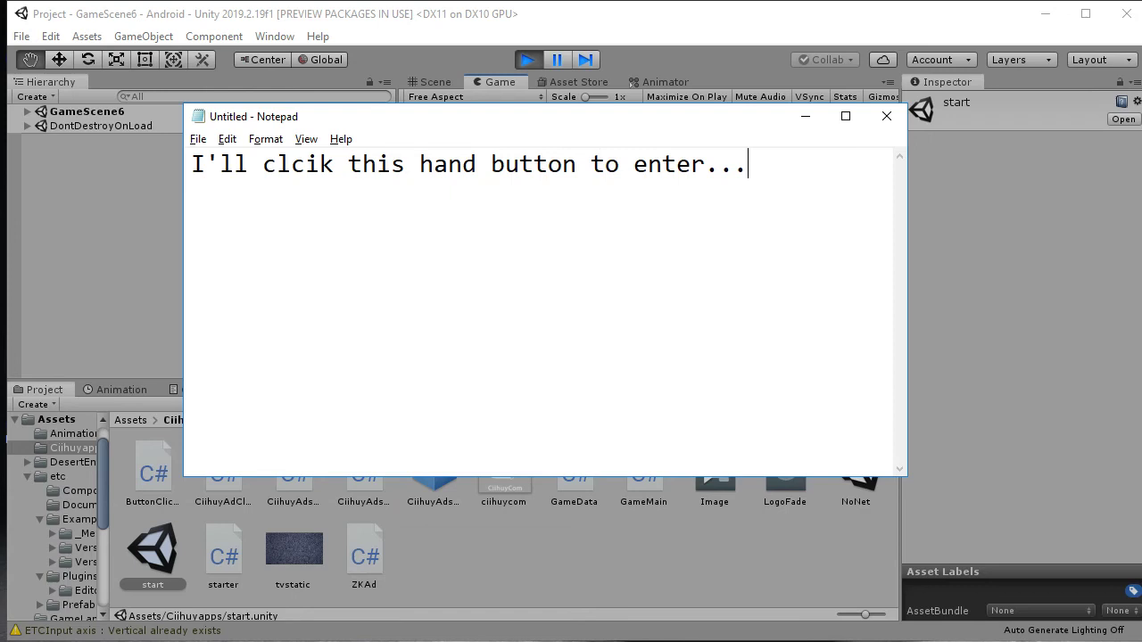
key("alt+Tab")
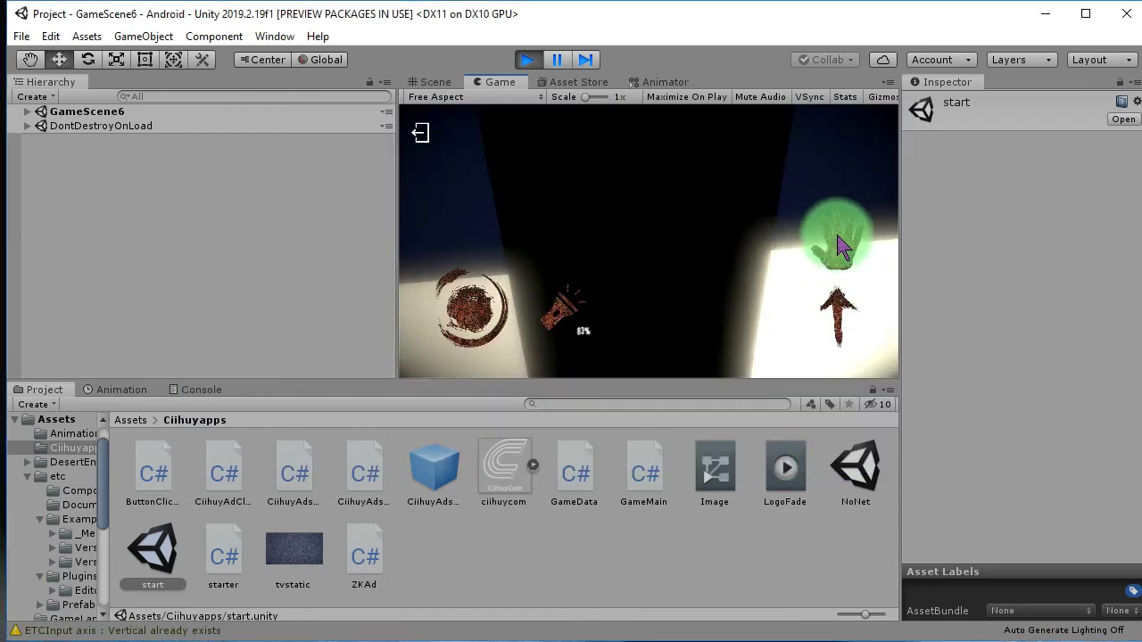
Enter the GameScene6 door with the hand button, look around GameScene5, then stop play mode.
left_click(843, 245)
mouse_move(678, 258)
left_mouse_down()
mouse_move(632, 256)
mouse_move(625, 271)
mouse_move(629, 229)
mouse_move(800, 268)
left_mouse_up()
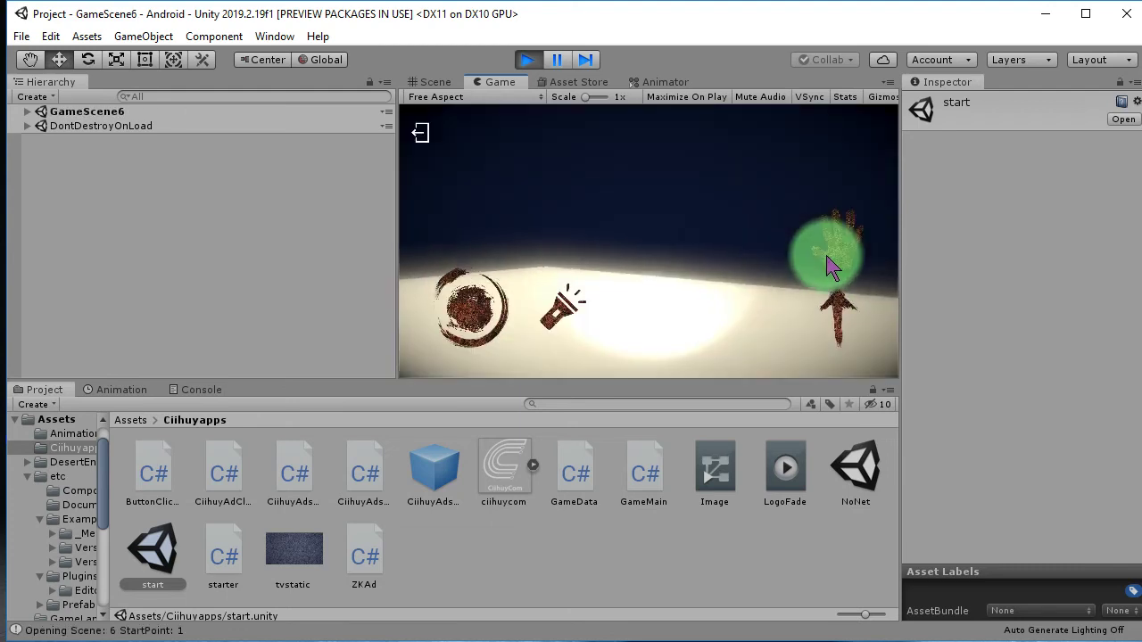
mouse_move(740, 266)
left_mouse_down()
mouse_move(609, 211)
mouse_move(622, 237)
mouse_move(713, 262)
mouse_move(779, 245)
mouse_move(711, 224)
mouse_move(846, 259)
mouse_move(714, 223)
mouse_move(669, 229)
mouse_move(696, 235)
mouse_move(690, 226)
mouse_move(617, 292)
mouse_move(678, 246)
mouse_move(821, 223)
mouse_move(615, 199)
left_mouse_up()
left_click_drag(774, 211, 816, 175)
left_click_drag(641, 232, 694, 220)
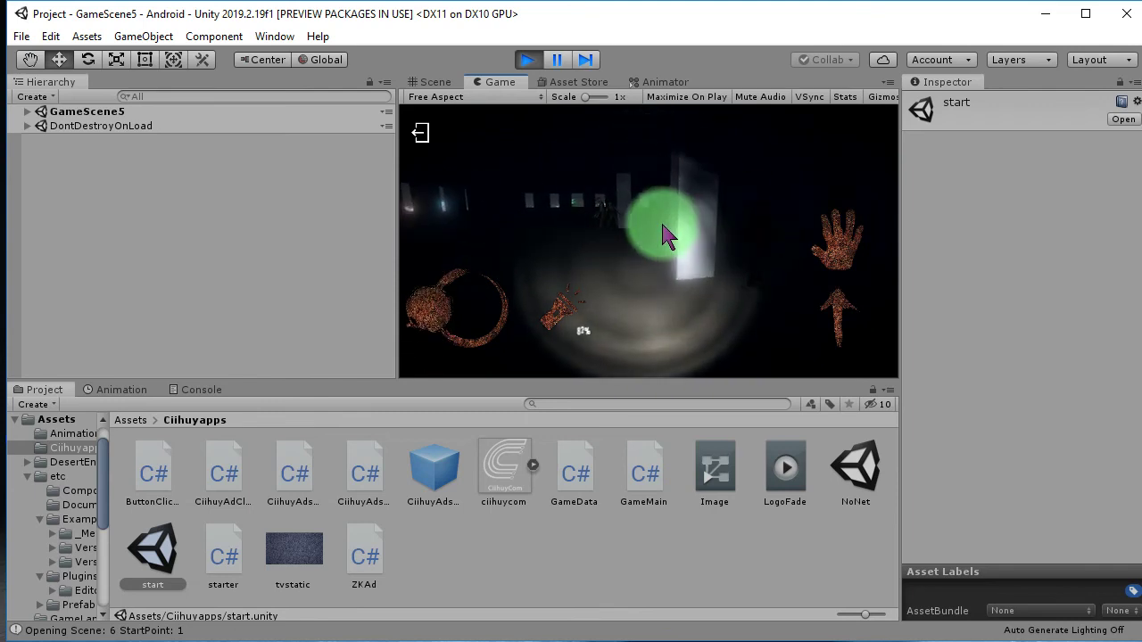
mouse_move(652, 224)
left_mouse_down()
mouse_move(568, 229)
mouse_move(763, 221)
mouse_move(701, 250)
left_mouse_up()
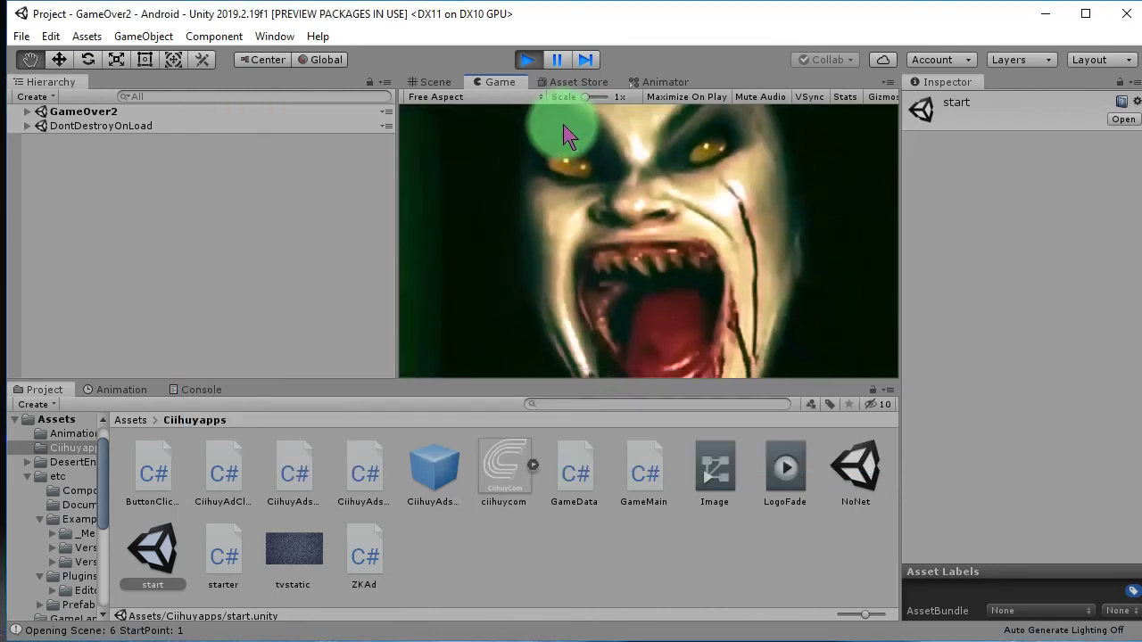
left_click(529, 61)
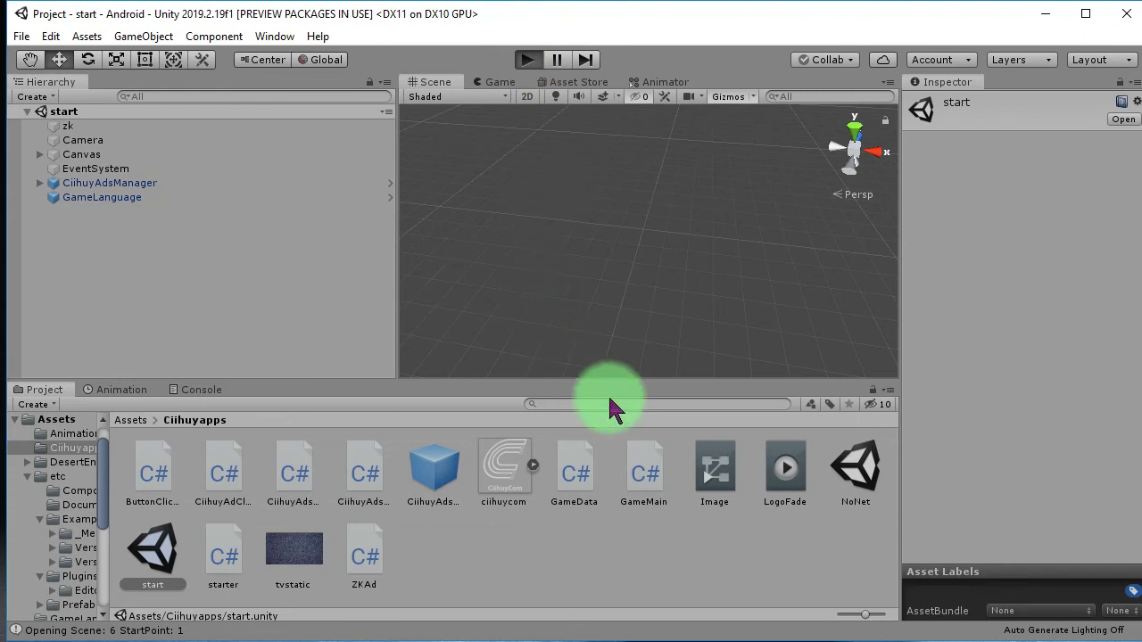
Replay from the main menu and walk into the GameScene6 door to reach GameScene5 at start point 1.
key("ctrl+p")
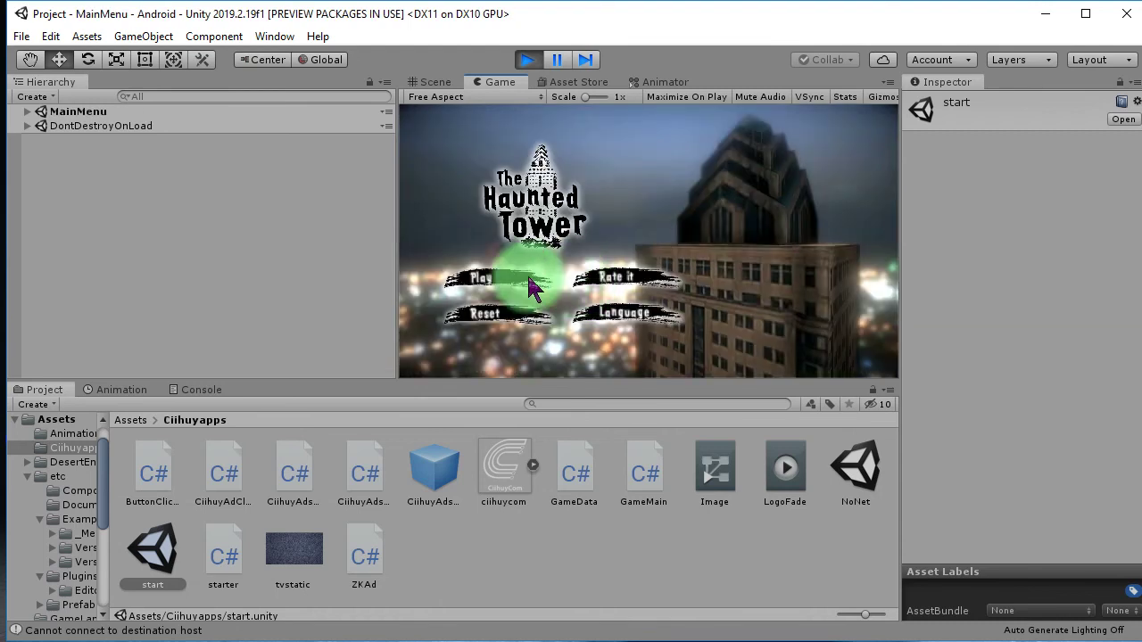
left_click(531, 287)
mouse_move(574, 291)
left_mouse_down()
mouse_move(718, 268)
mouse_move(655, 252)
left_mouse_up()
mouse_move(622, 287)
left_mouse_down()
mouse_move(722, 273)
mouse_move(630, 293)
mouse_move(675, 247)
mouse_move(689, 301)
mouse_move(642, 217)
mouse_move(678, 252)
mouse_move(668, 199)
mouse_move(668, 222)
mouse_move(641, 202)
mouse_move(720, 250)
mouse_move(798, 219)
mouse_move(559, 226)
mouse_move(563, 237)
mouse_move(644, 235)
mouse_move(785, 276)
mouse_move(848, 276)
left_mouse_up()
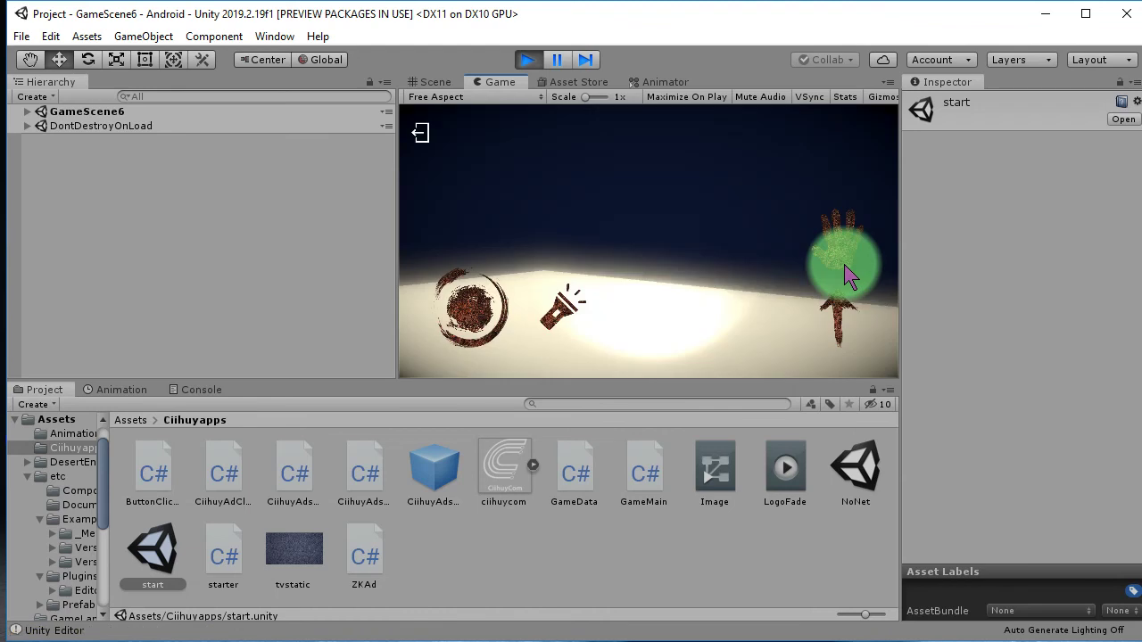
mouse_move(749, 299)
left_mouse_down()
mouse_move(556, 208)
mouse_move(671, 214)
left_mouse_up()
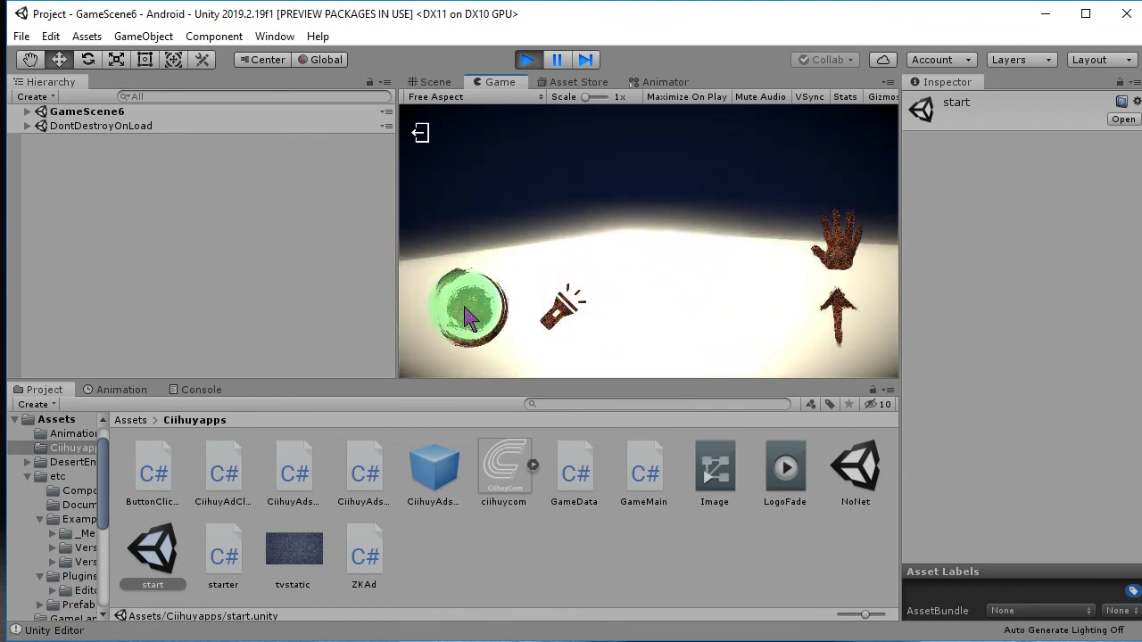
mouse_move(780, 260)
left_mouse_down()
mouse_move(489, 224)
mouse_move(647, 260)
mouse_move(702, 255)
mouse_move(722, 275)
left_mouse_up()
mouse_move(775, 248)
left_mouse_down()
mouse_move(714, 268)
mouse_move(833, 251)
mouse_move(792, 285)
mouse_move(687, 222)
mouse_move(570, 232)
left_mouse_up()
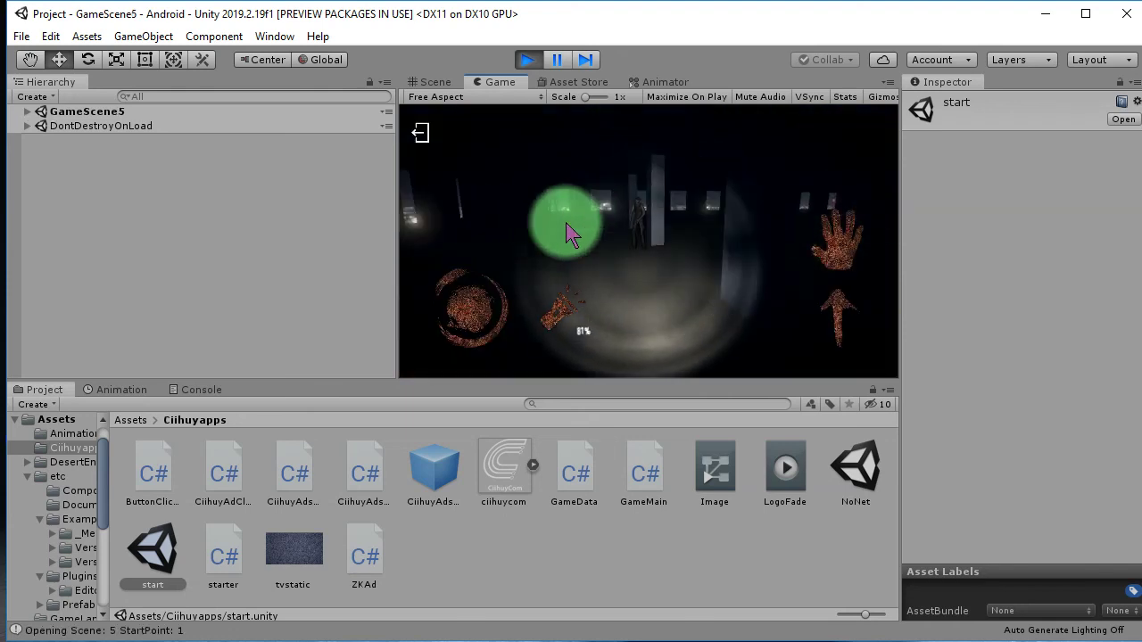
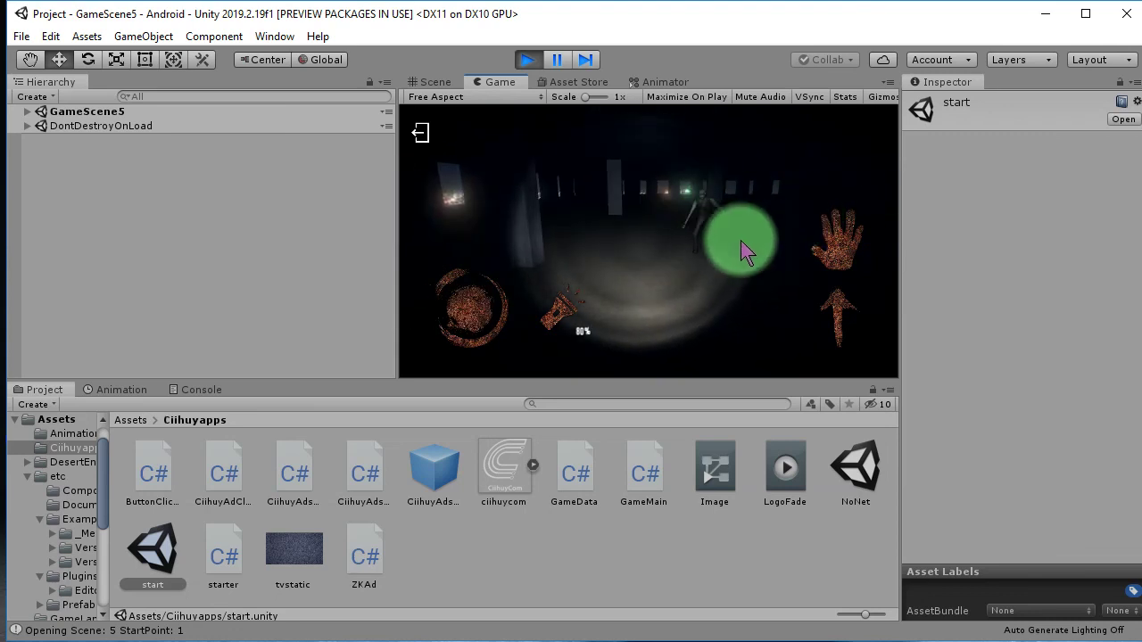
Turn the camera toward the pillar and windows until the GameOver2 jumpscare appears, then stop play mode.
left_click_drag(741, 246, 704, 261)
mouse_move(815, 257)
left_mouse_down()
mouse_move(507, 227)
mouse_move(844, 251)
mouse_move(719, 250)
mouse_move(633, 382)
mouse_move(611, 446)
left_mouse_up()
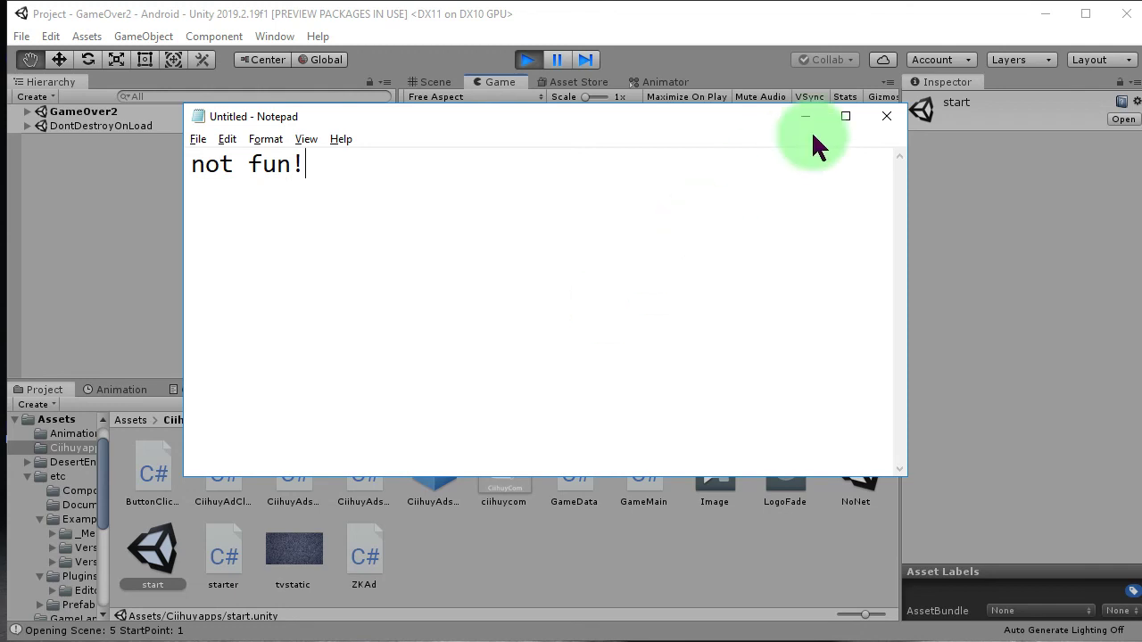
left_click(535, 61)
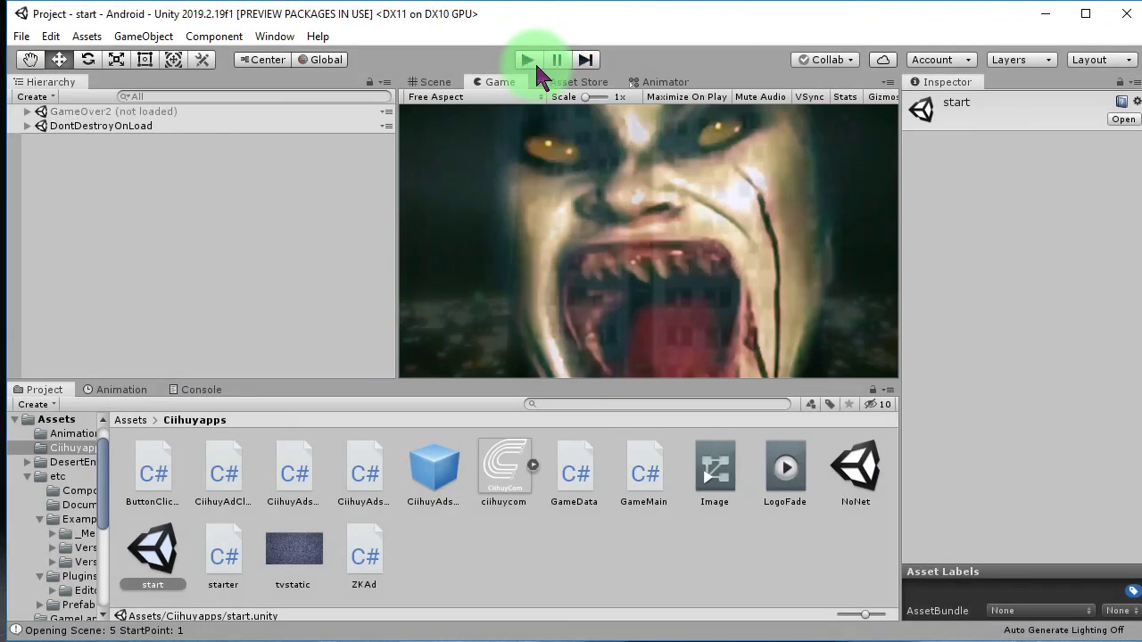